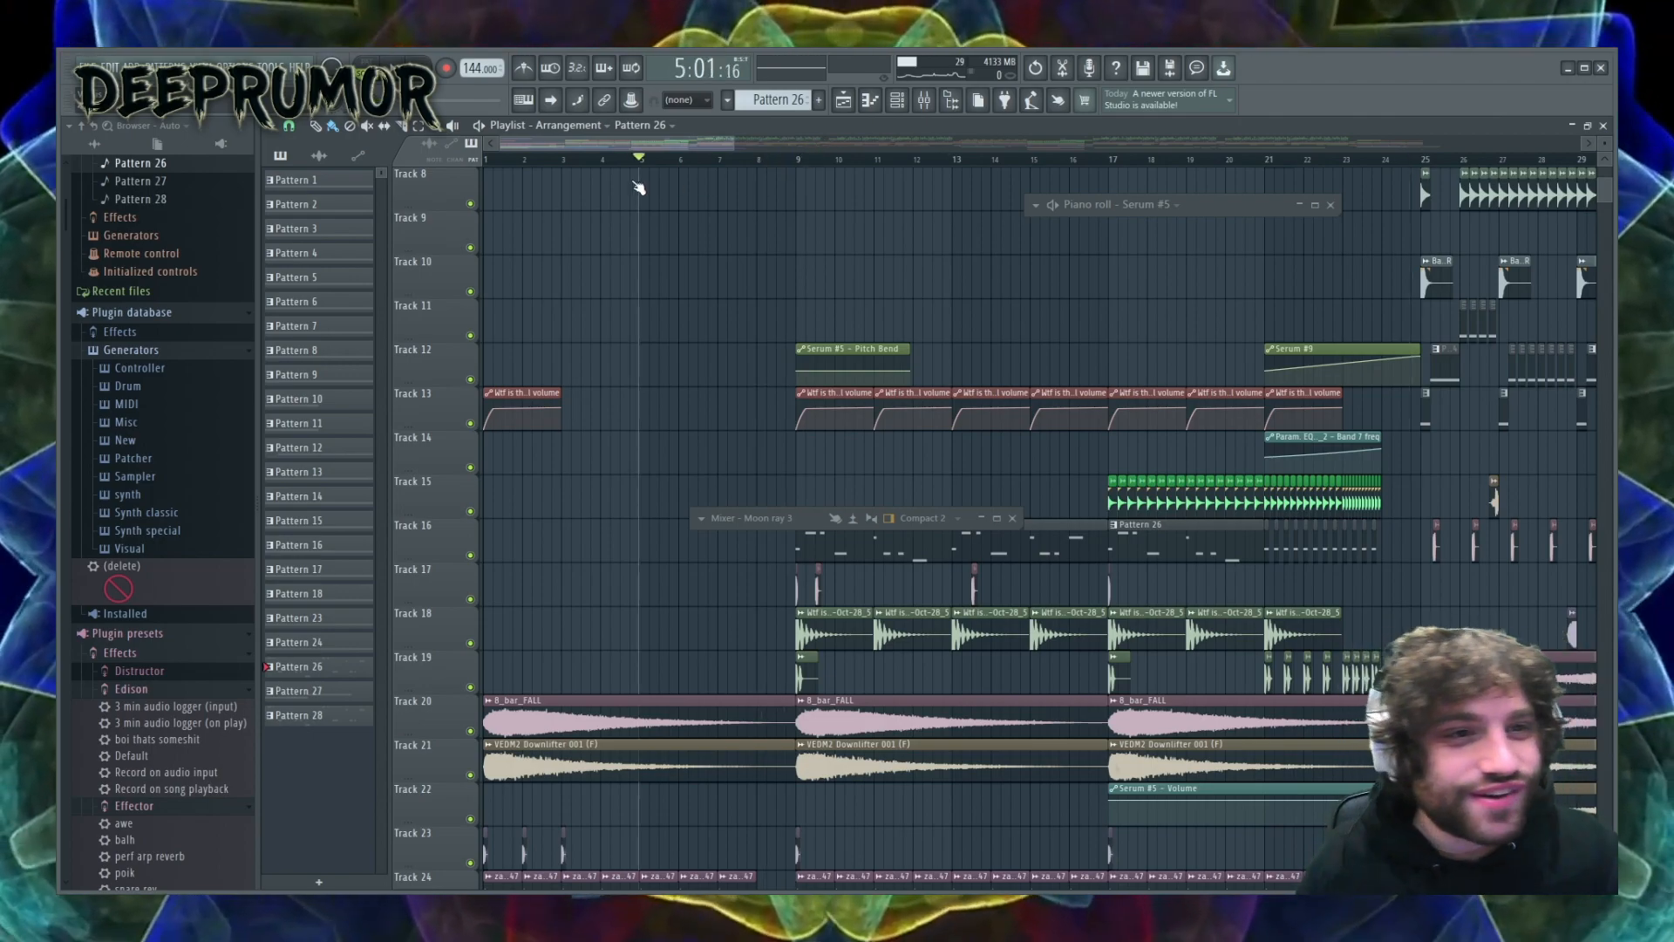
- Look over the intro clips across the playlist tracks, from Track 7 down to Track 36
{"action": "scroll", "coordinate": [665, 299], "scroll_direction": "down", "scroll_amount": 3}
{"action": "scroll", "coordinate": [667, 301], "scroll_direction": "up", "scroll_amount": 6}
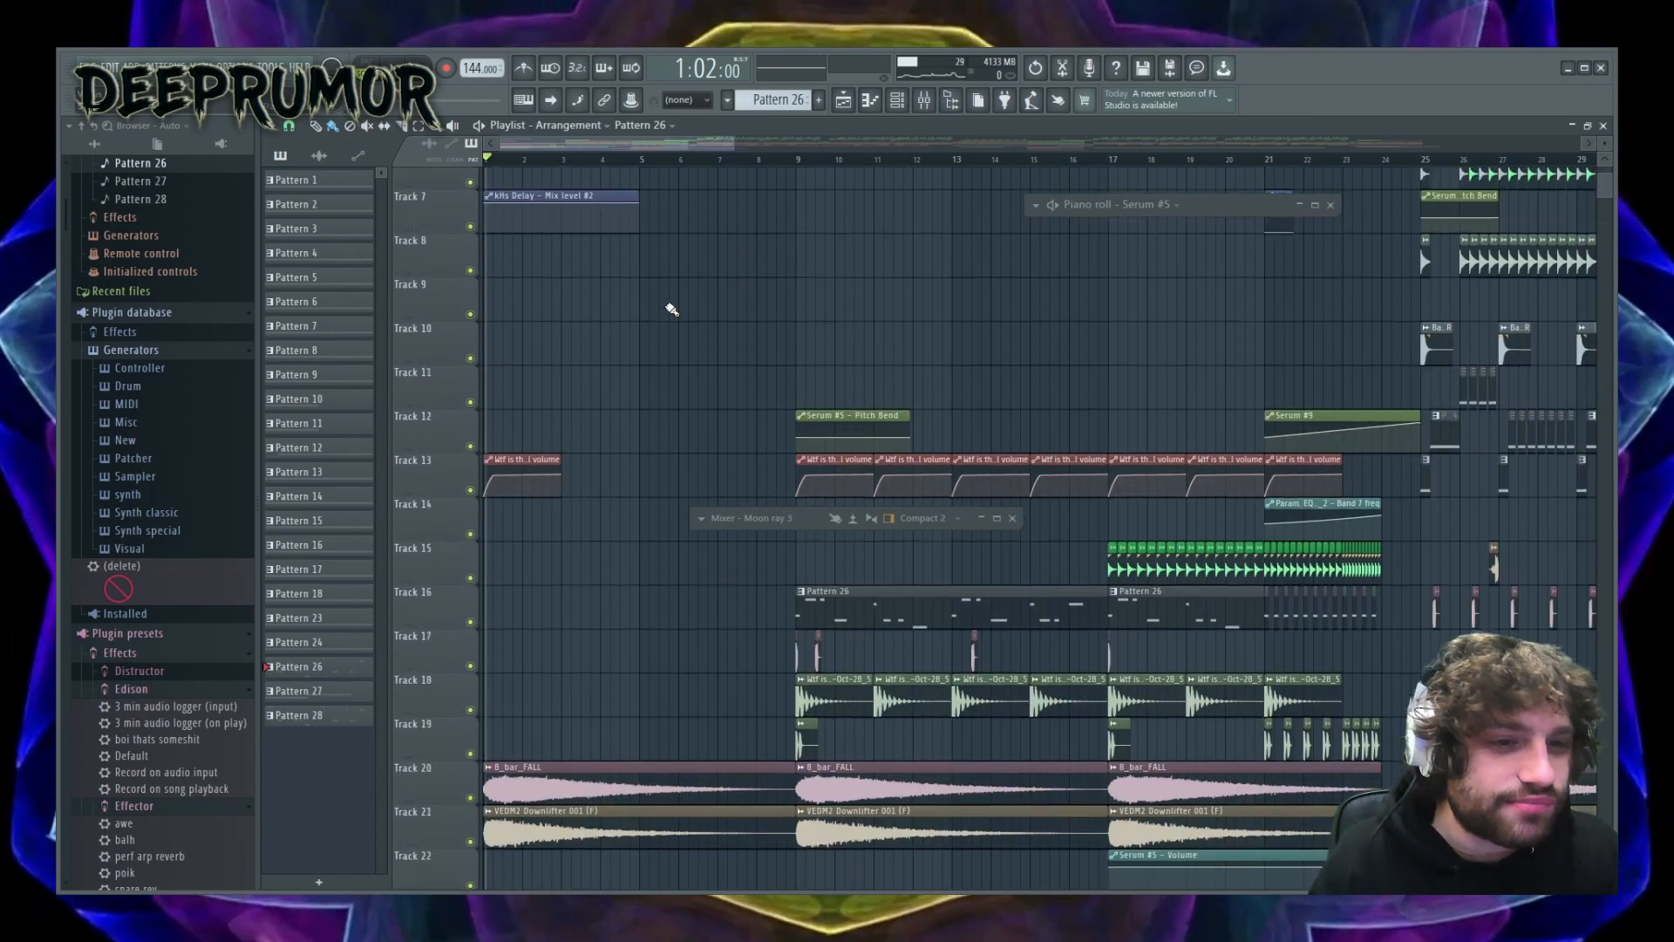
{"action": "scroll", "coordinate": [790, 179], "scroll_direction": "down", "scroll_amount": 4}
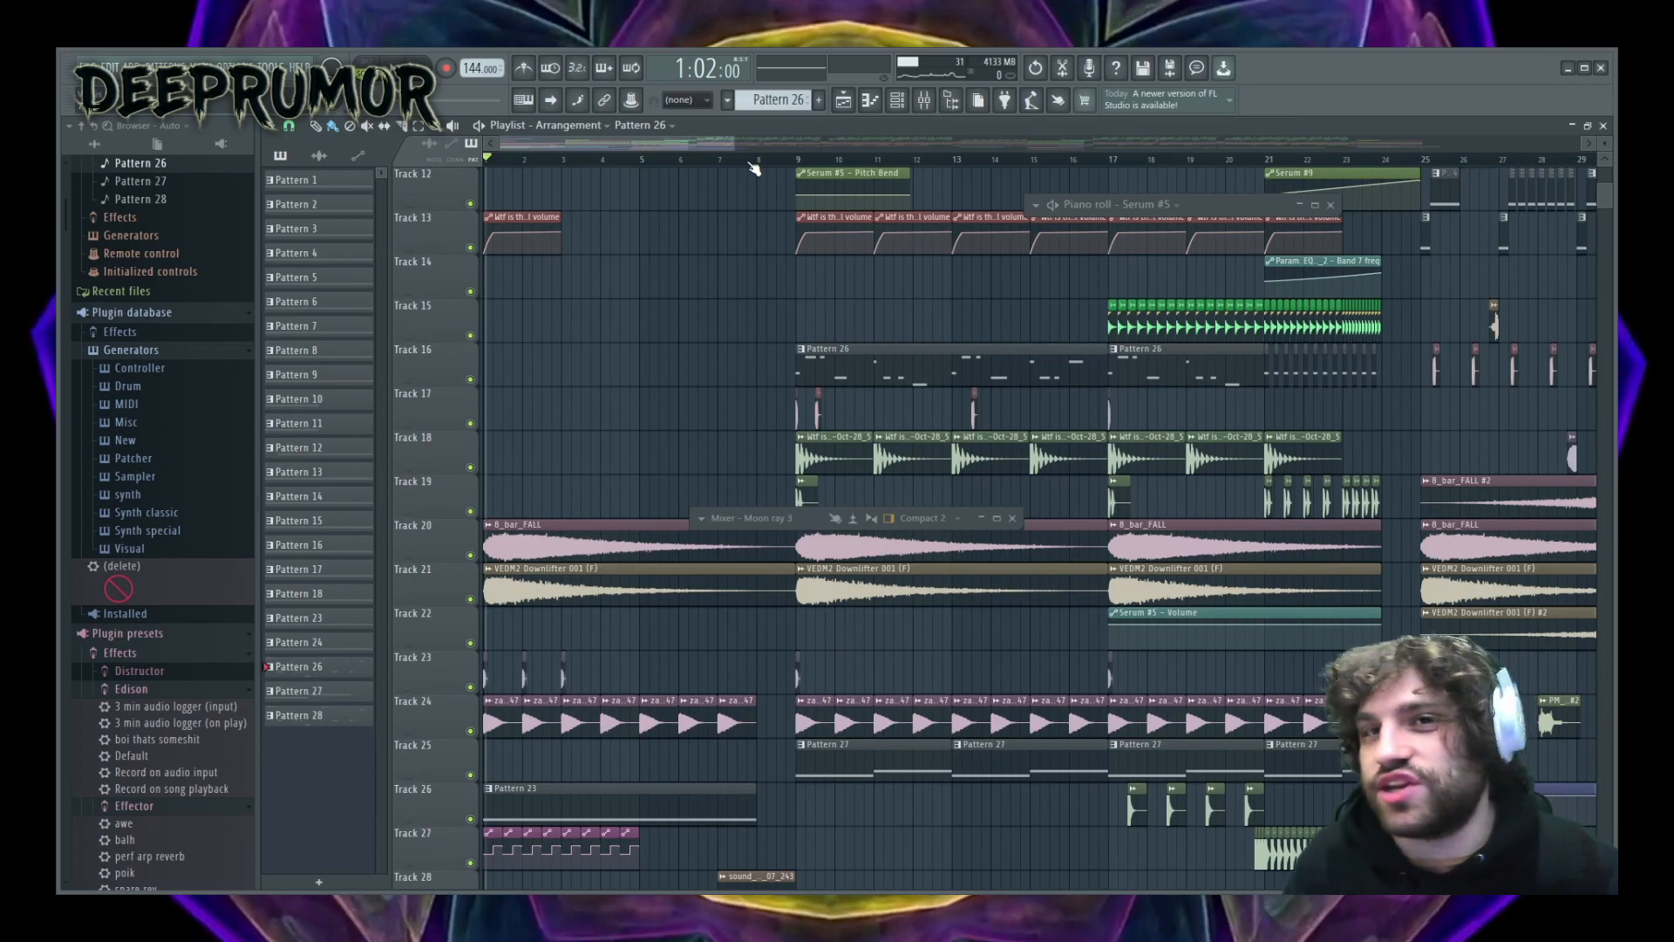
{"action": "scroll", "coordinate": [649, 302], "scroll_direction": "down", "scroll_amount": 4}
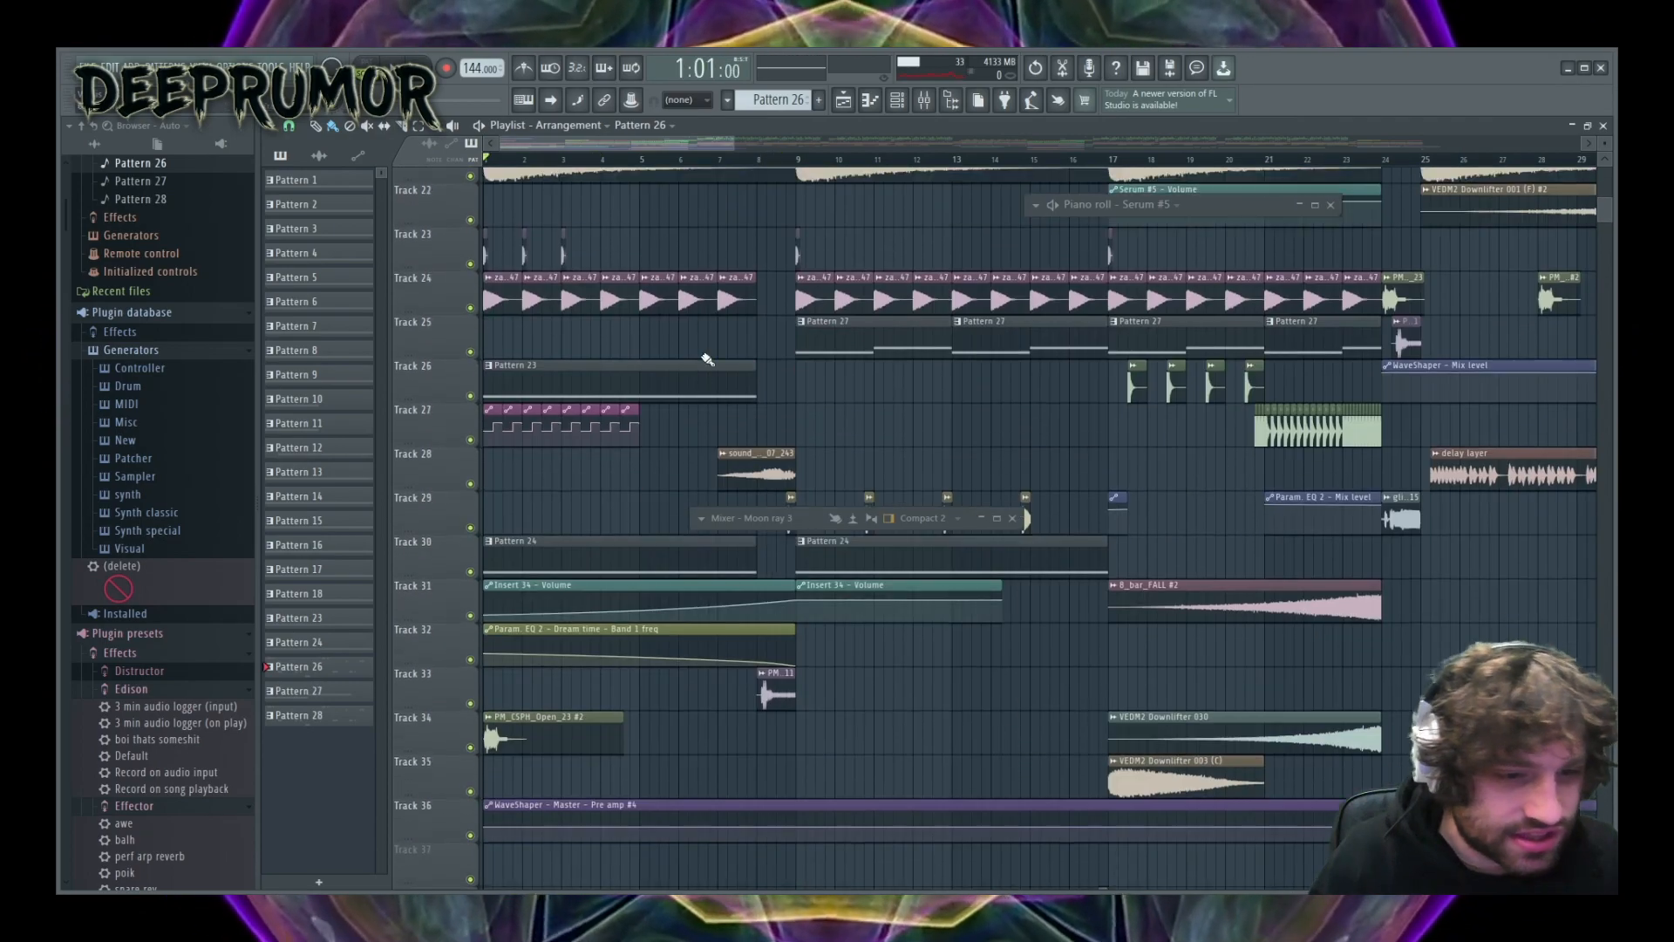
{"action": "scroll", "coordinate": [756, 313], "scroll_direction": "up", "scroll_amount": 1}
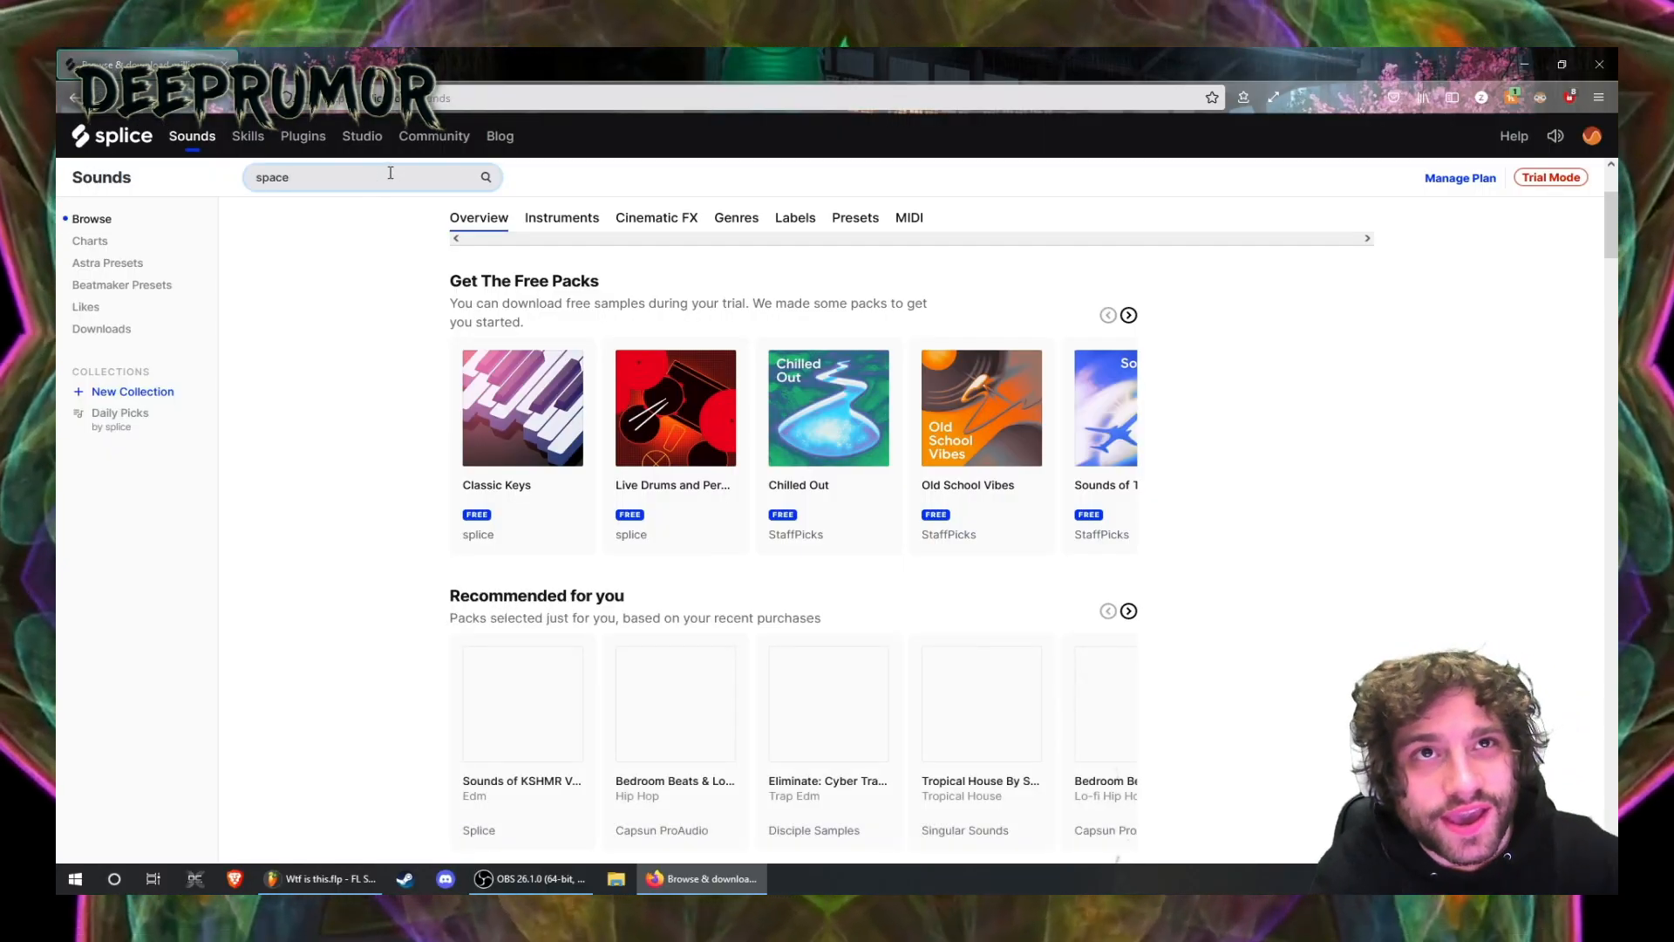
- Search Splice's sounds for "space" and preview the first few samples, starting with the explosion one-shot
{"action": "key", "text": "Return"}
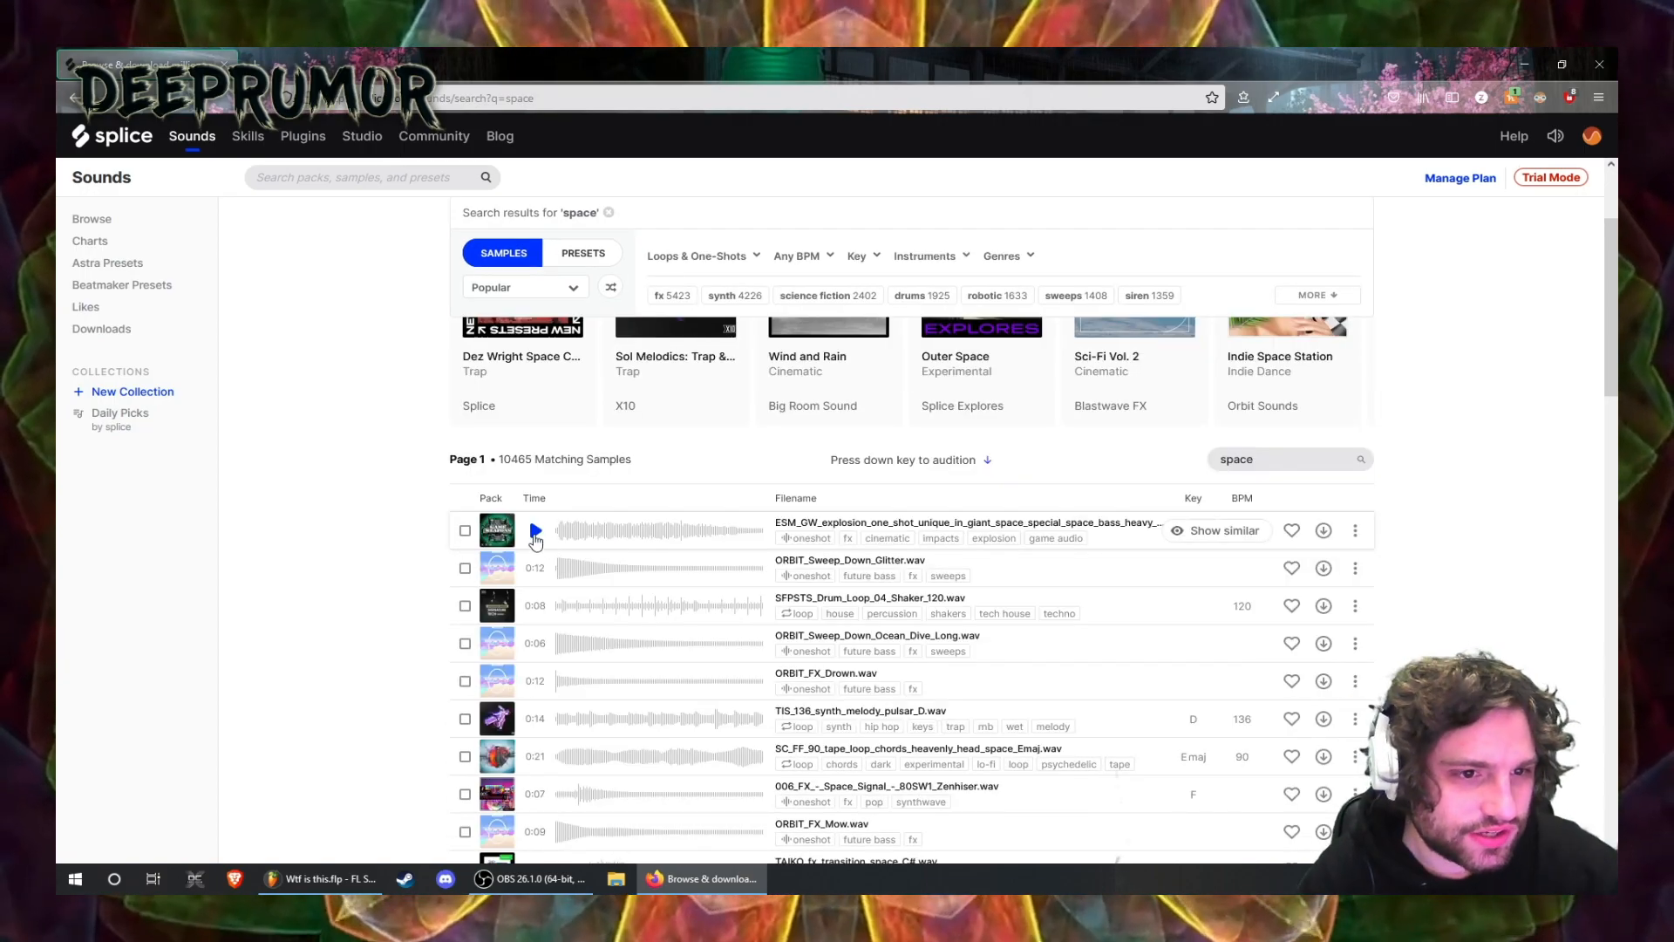
{"action": "left_click", "coordinate": [536, 537]}
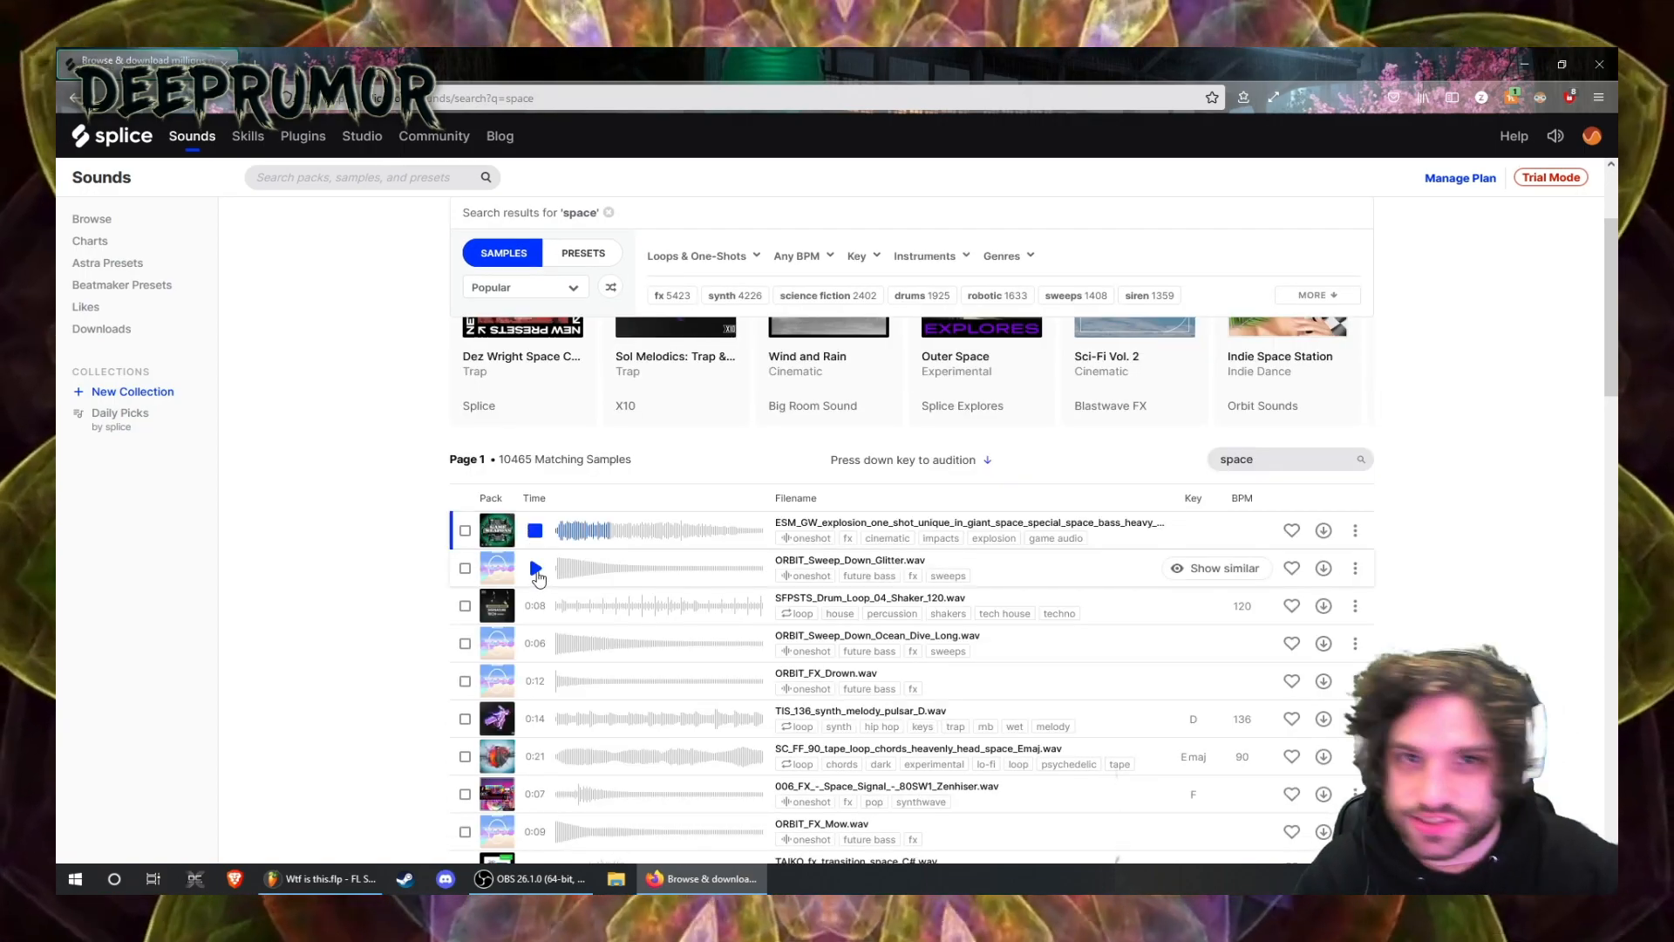
{"action": "left_click", "coordinate": [535, 605]}
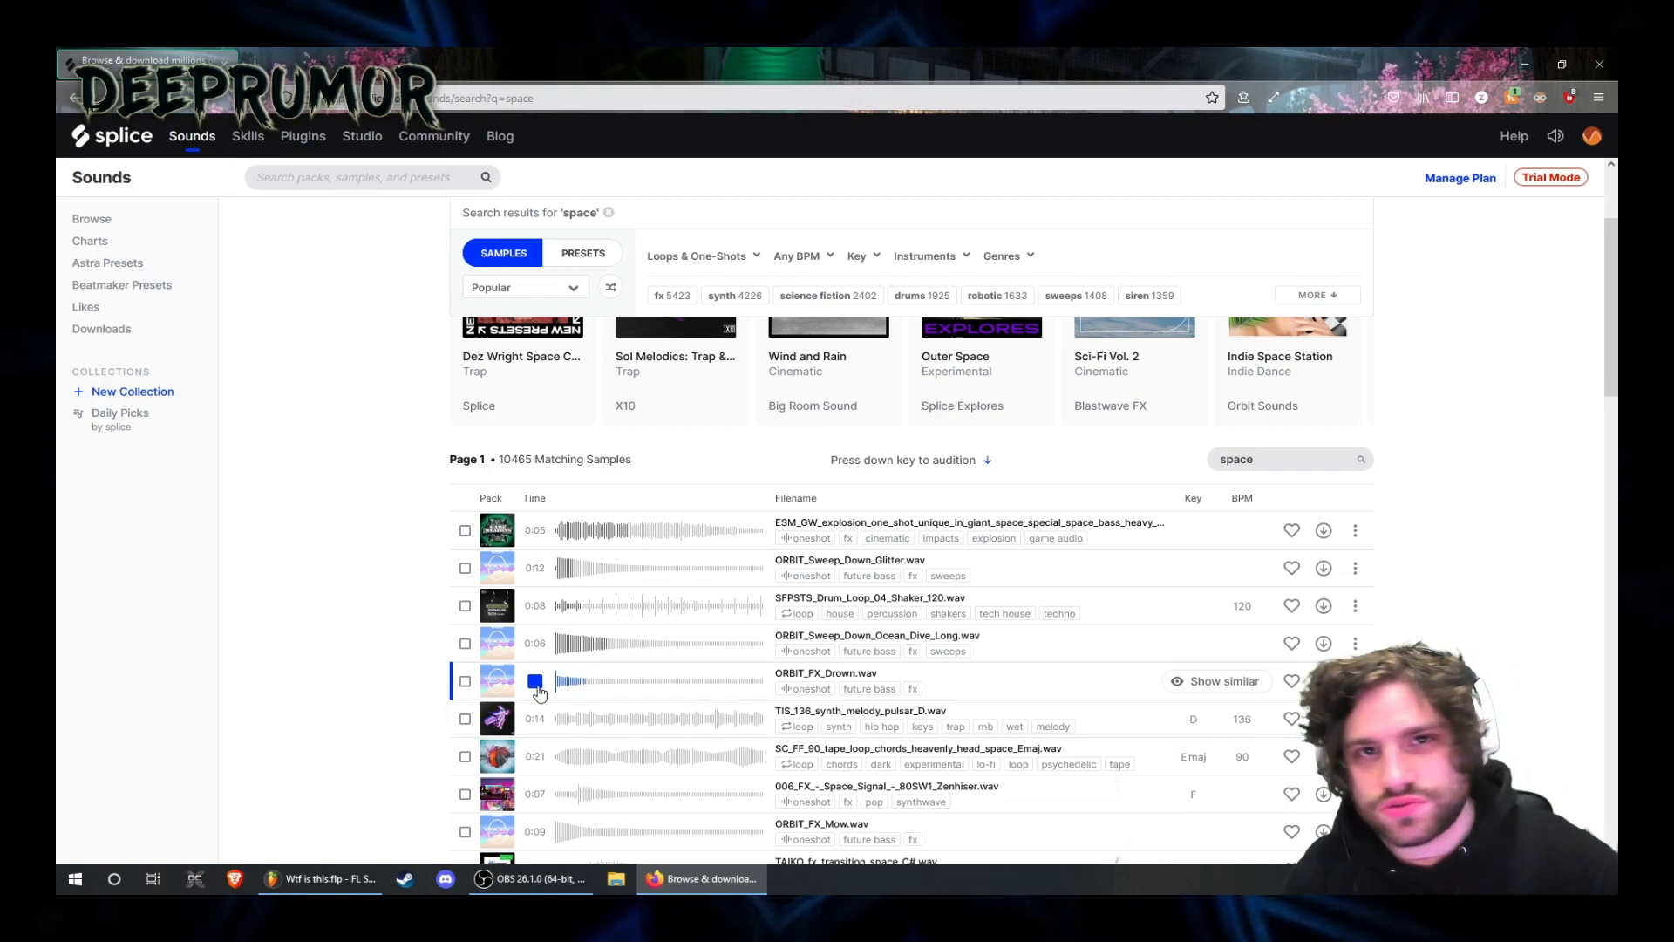
- Browse further down the Splice "space" results to examine the available sweeps, risers and effects samples
{"action": "key", "text": "Down"}
{"action": "key", "text": "Down"}
{"action": "key", "text": "Down"}
{"action": "key", "text": "Down"}
{"action": "key", "text": "Down"}
{"action": "key", "text": "Down"}
{"action": "key", "text": "Down"}
{"action": "key", "text": "Down"}
{"action": "key", "text": "Down"}
{"action": "key", "text": "Down"}
{"action": "key", "text": "Down"}
{"action": "key", "text": "Down"}
{"action": "key", "text": "Down"}
{"action": "key", "text": "Down"}
{"action": "key", "text": "Down"}
{"action": "key", "text": "Down"}
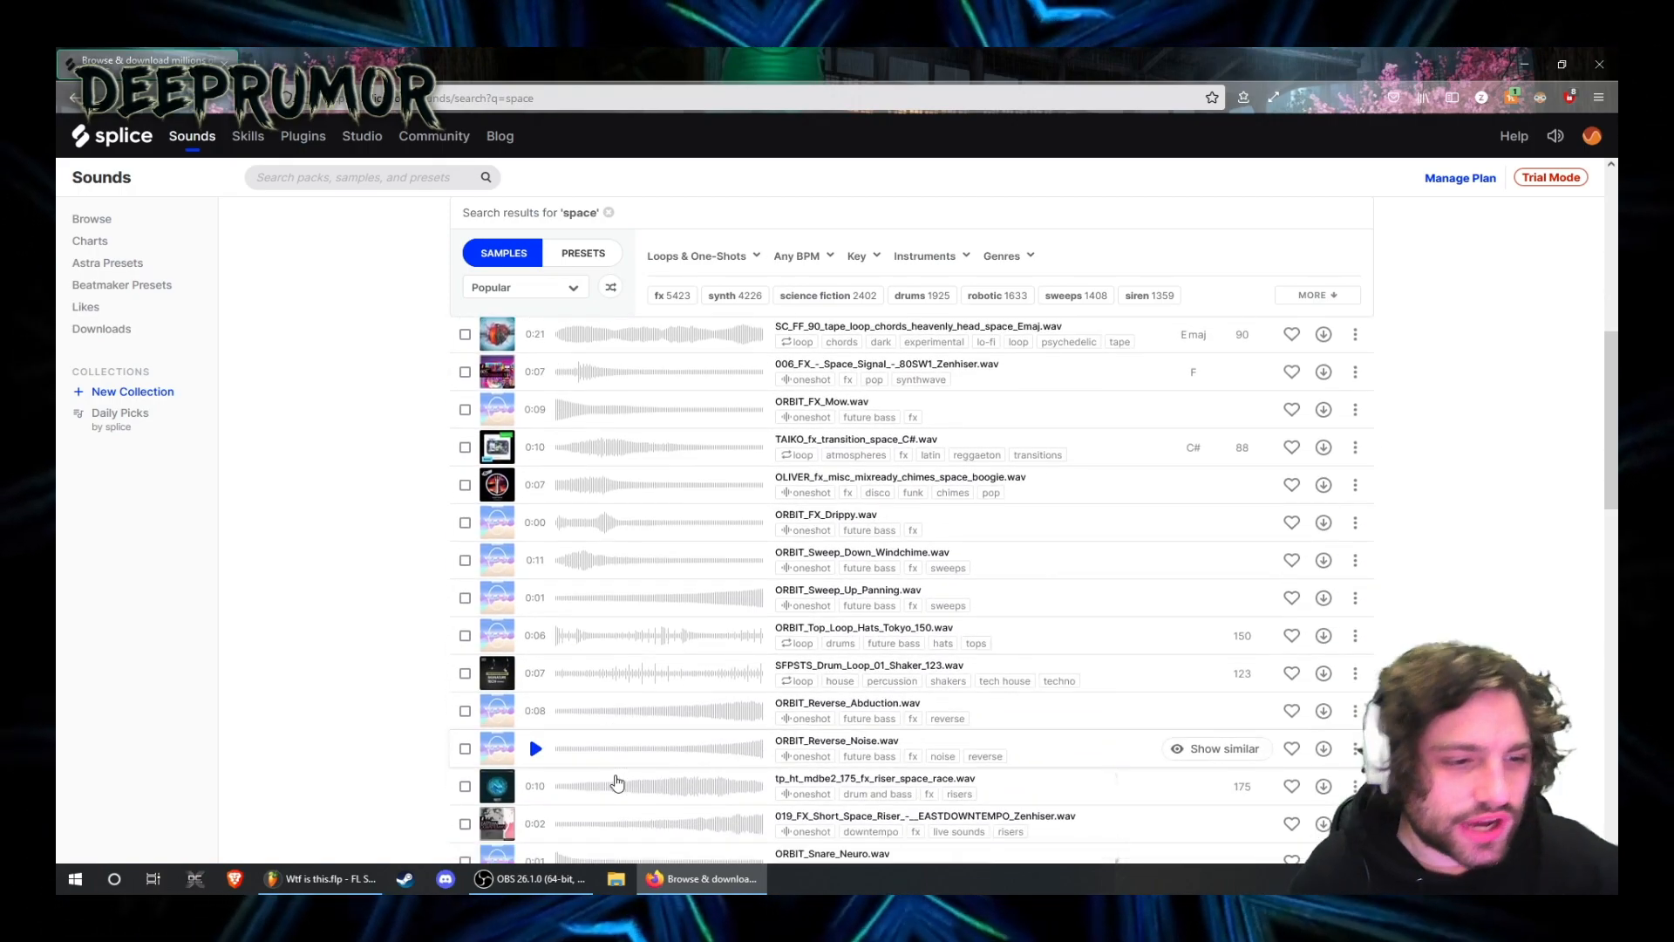
{"action": "scroll", "coordinate": [580, 372], "scroll_direction": "up", "scroll_amount": 1}
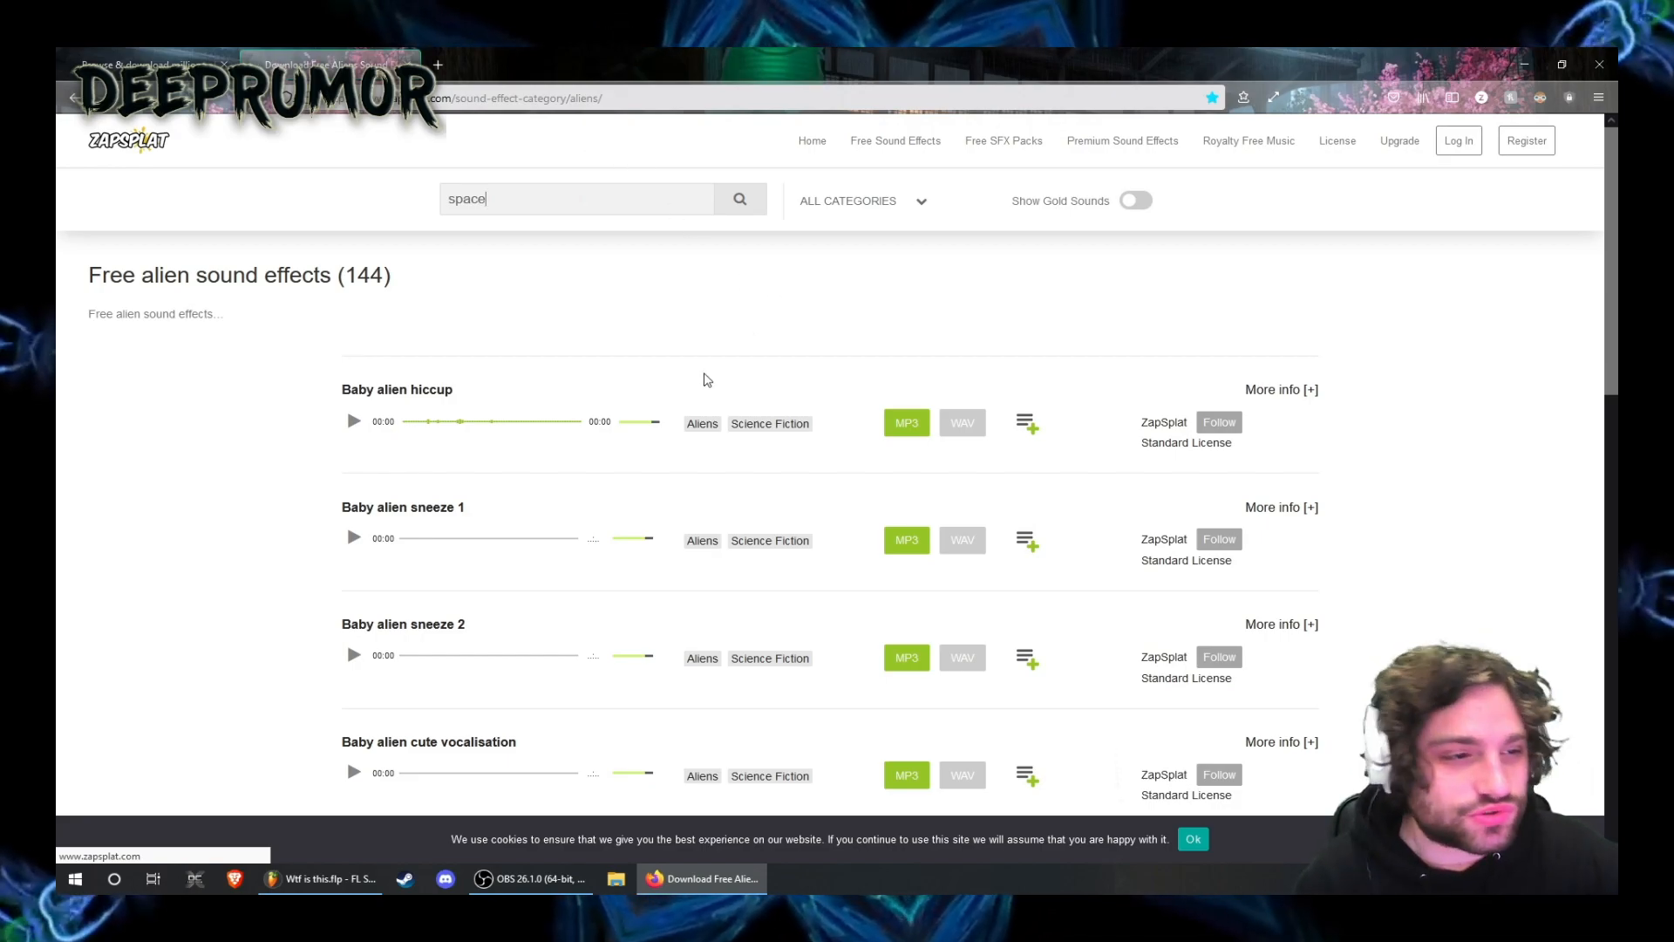
- Browse ZapSplat's results for "space" and preview the looping sci-fi ambience drone
{"action": "scroll", "coordinate": [262, 515], "scroll_direction": "down", "scroll_amount": 5}
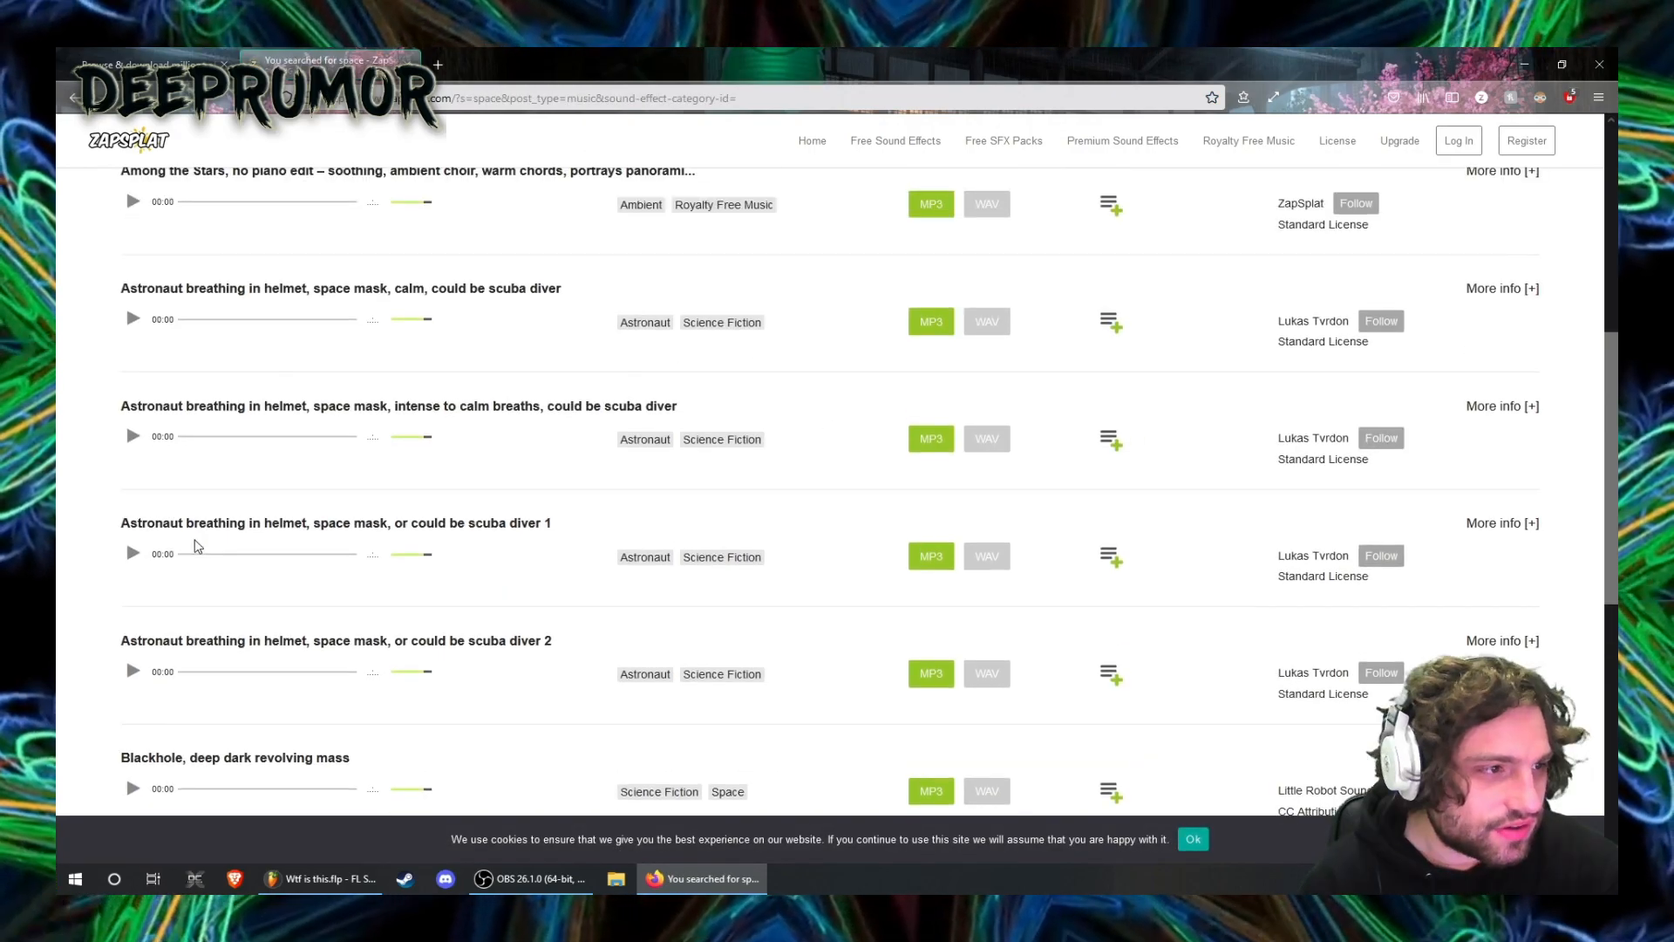
{"action": "scroll", "coordinate": [212, 515], "scroll_direction": "up", "scroll_amount": 3}
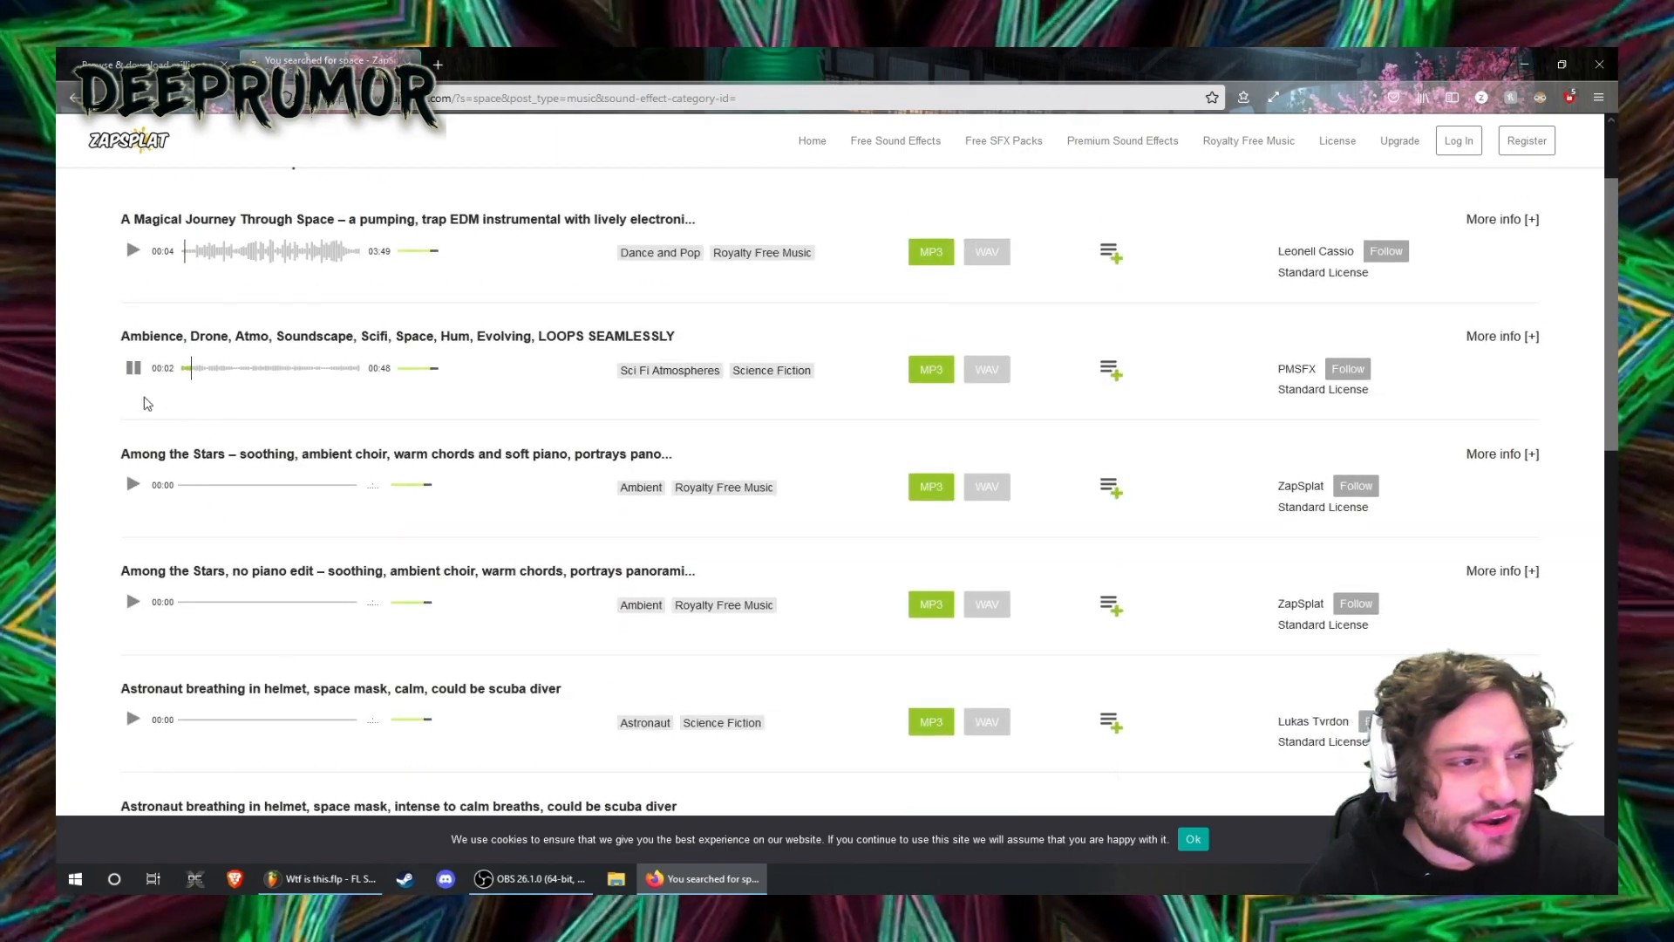
{"action": "scroll", "coordinate": [214, 464], "scroll_direction": "down", "scroll_amount": 1}
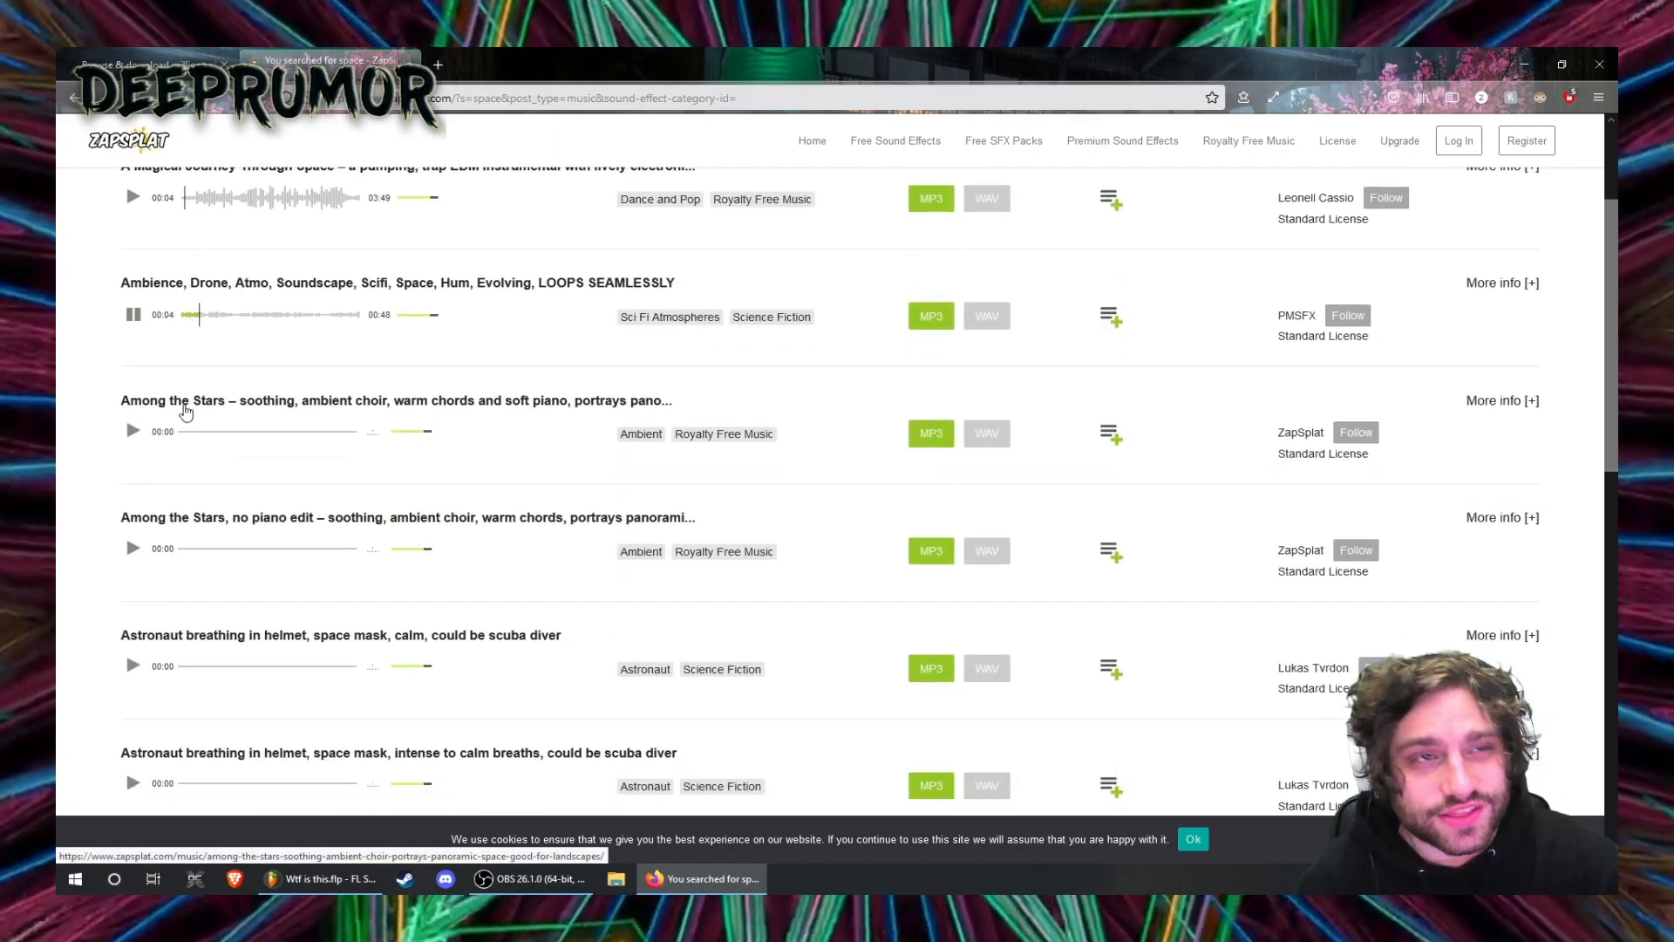
{"action": "scroll", "coordinate": [175, 410], "scroll_direction": "down", "scroll_amount": 2}
{"action": "scroll", "coordinate": [218, 422], "scroll_direction": "up", "scroll_amount": 5}
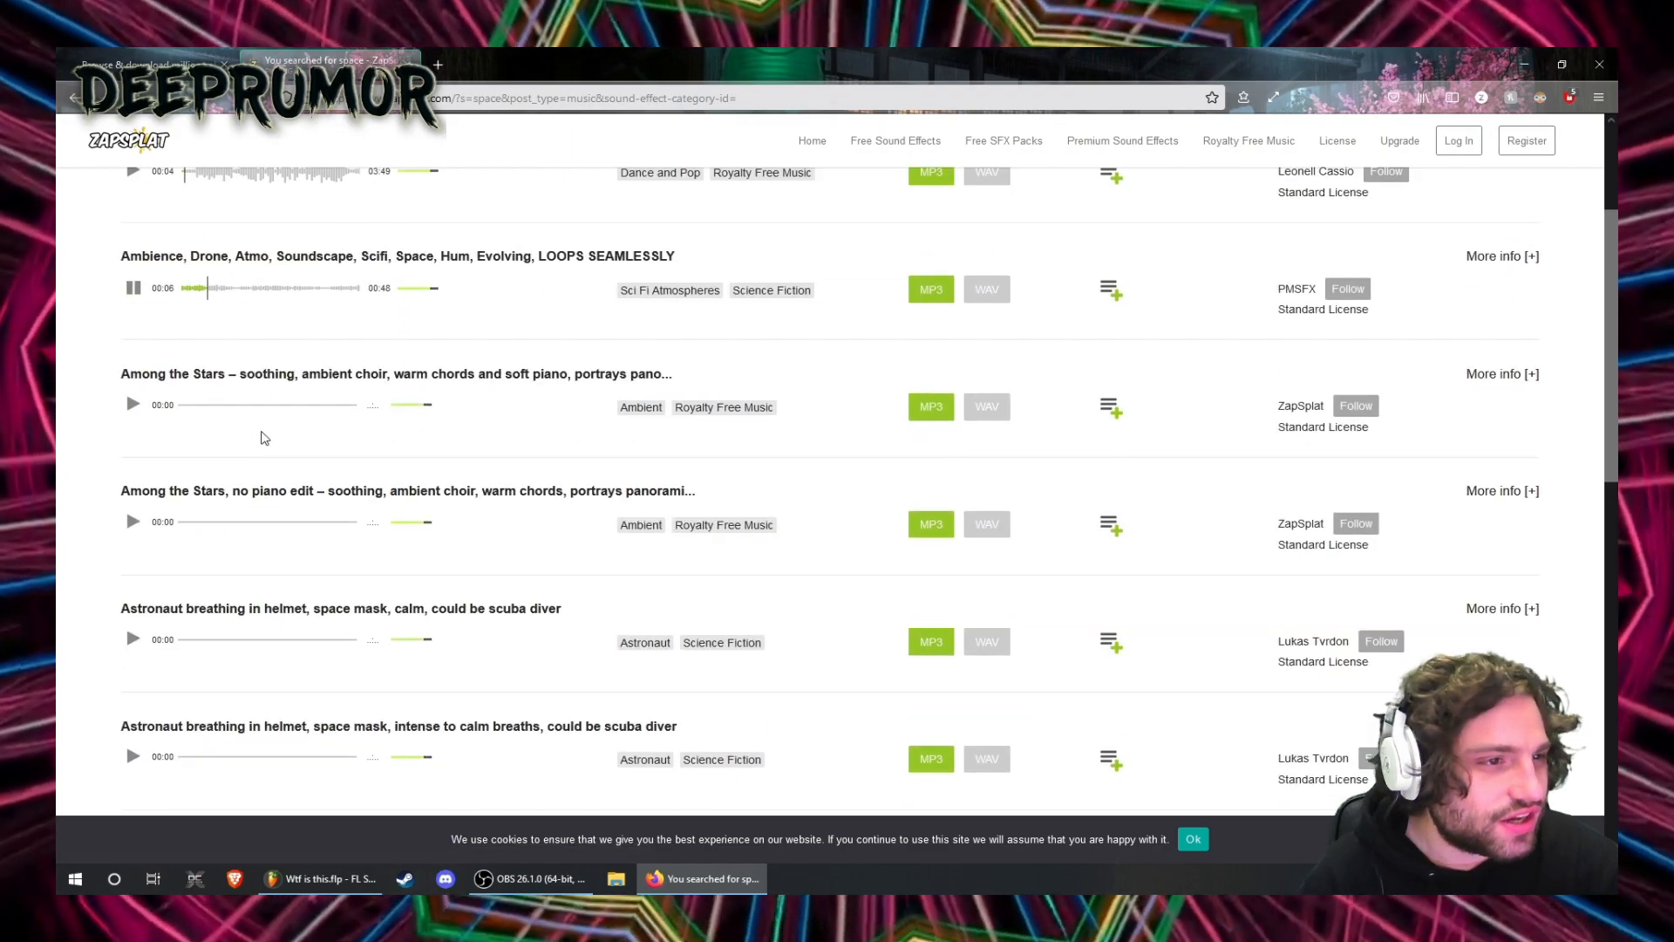
{"action": "scroll", "coordinate": [261, 436], "scroll_direction": "down", "scroll_amount": 3}
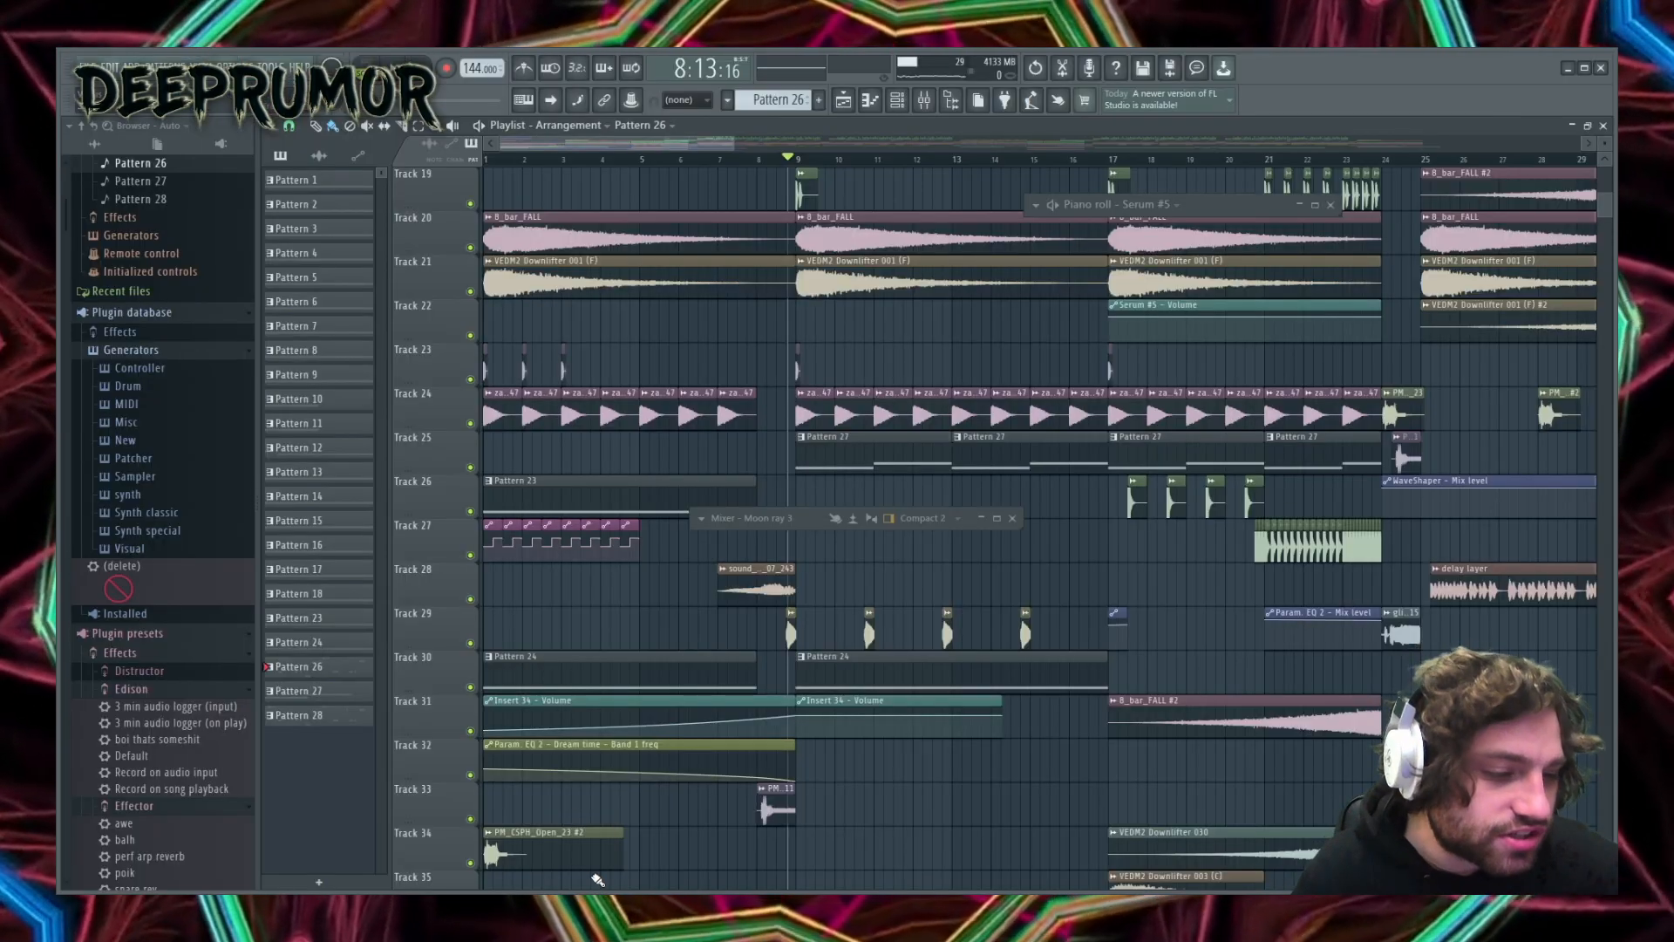
- Solo Track 24 in the FL Studio playlist to audition its repeating sample, and unsolo it
{"action": "key", "text": "super"}
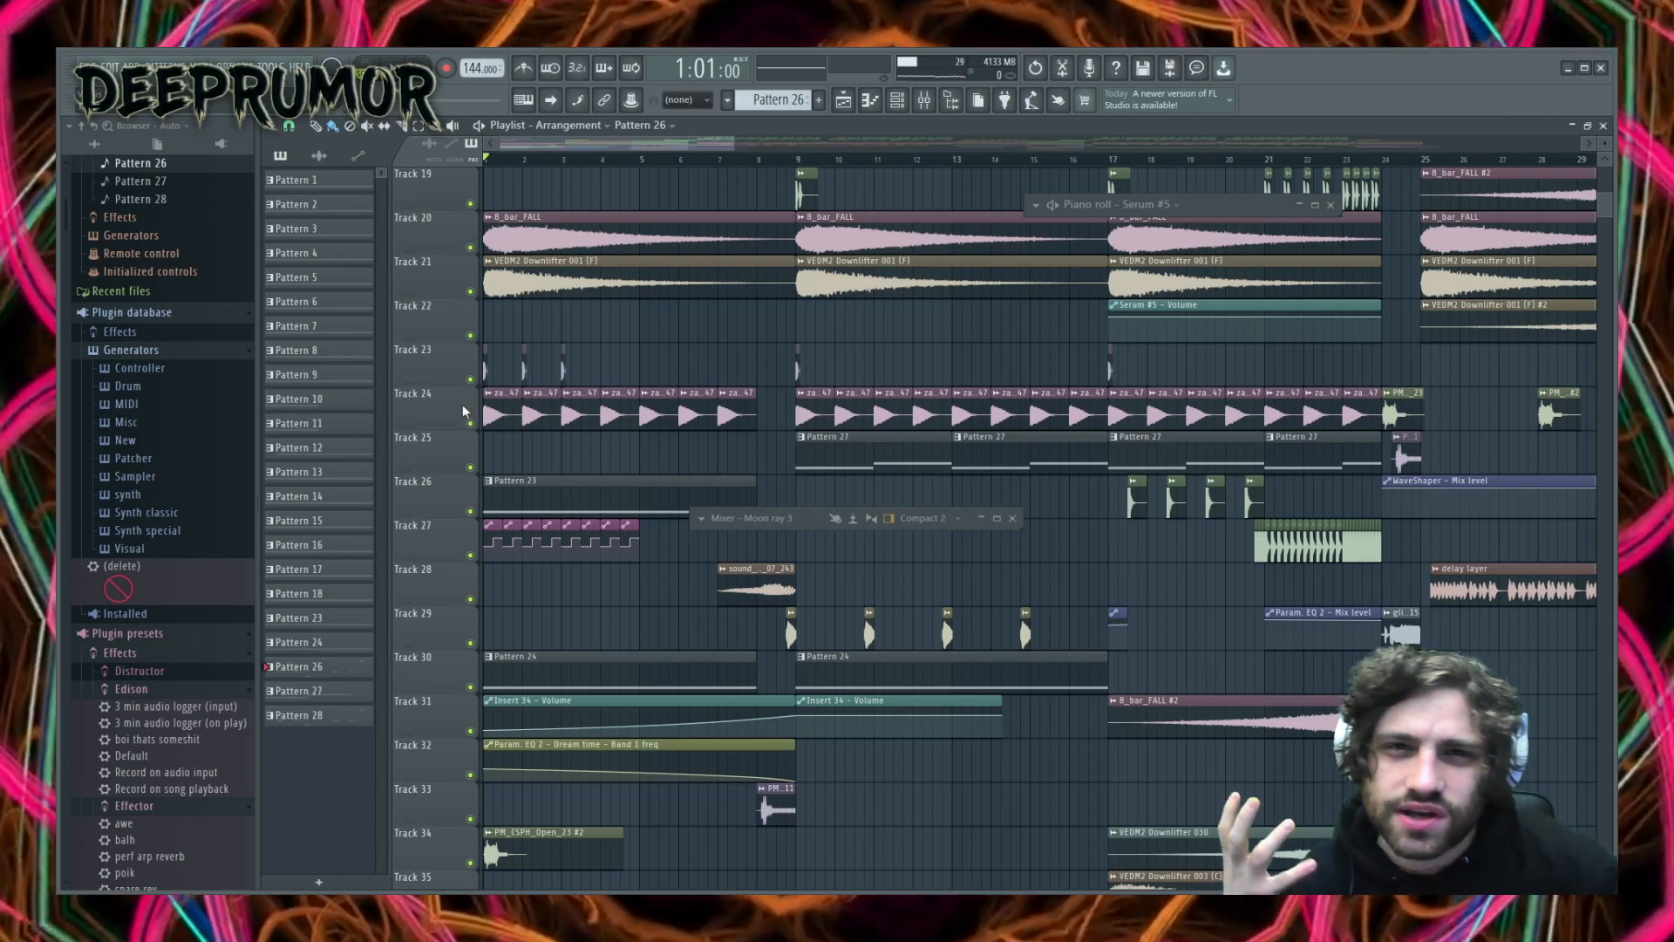
{"action": "right_click", "coordinate": [470, 423]}
{"action": "key", "text": "space"}
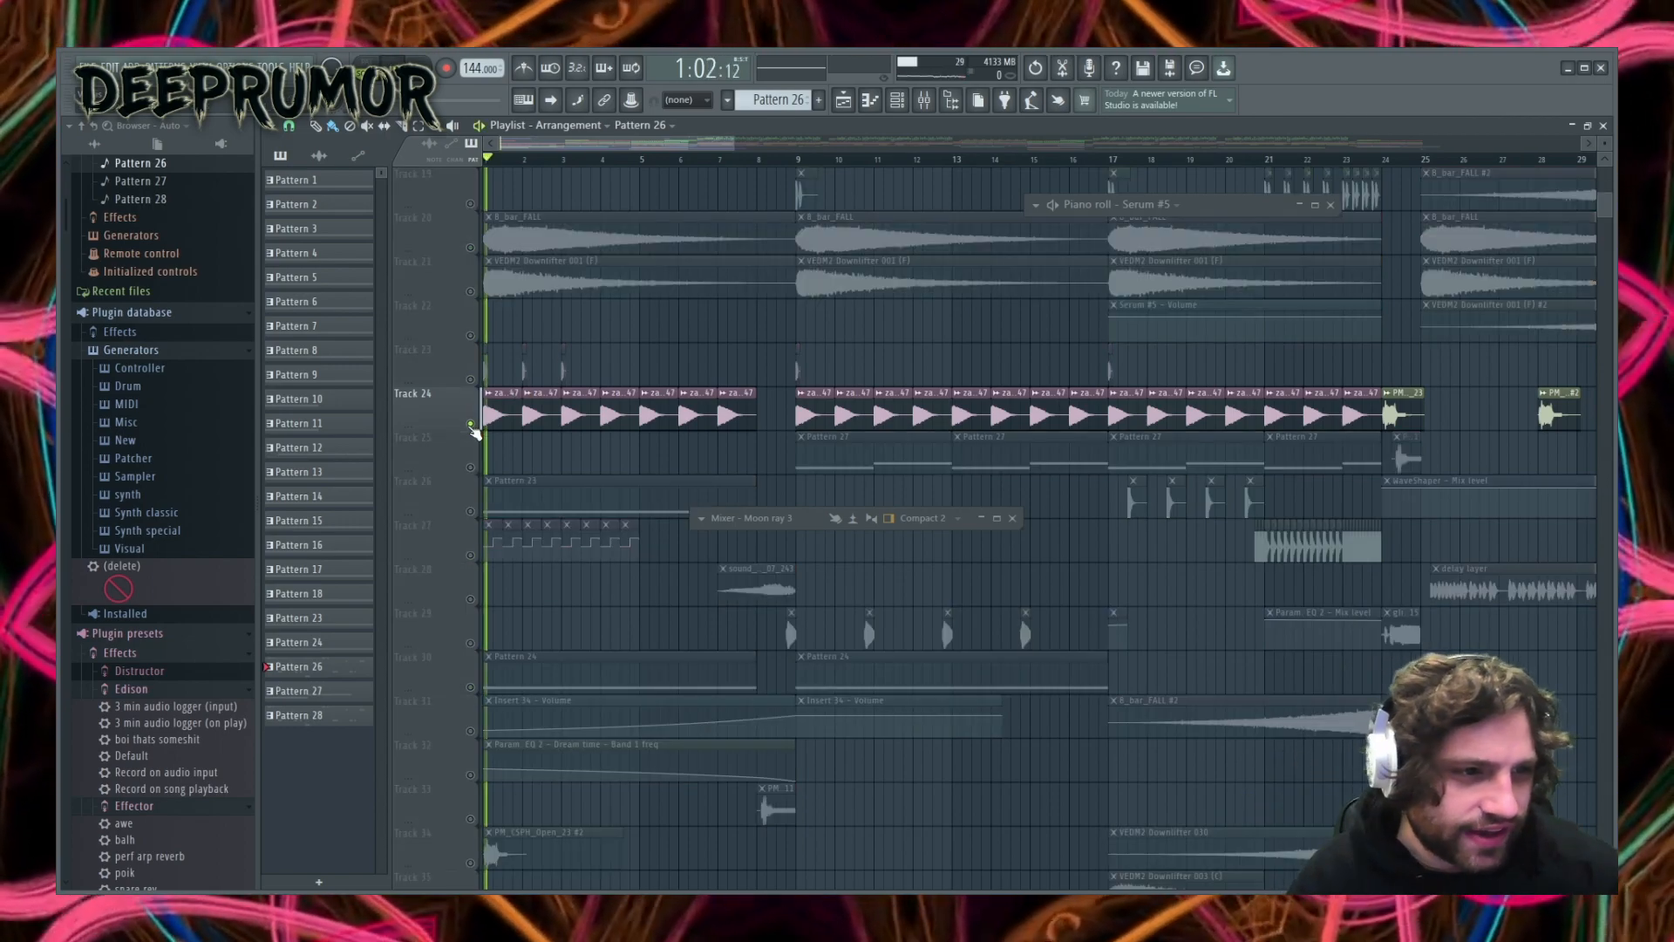
{"action": "right_click", "coordinate": [470, 424]}
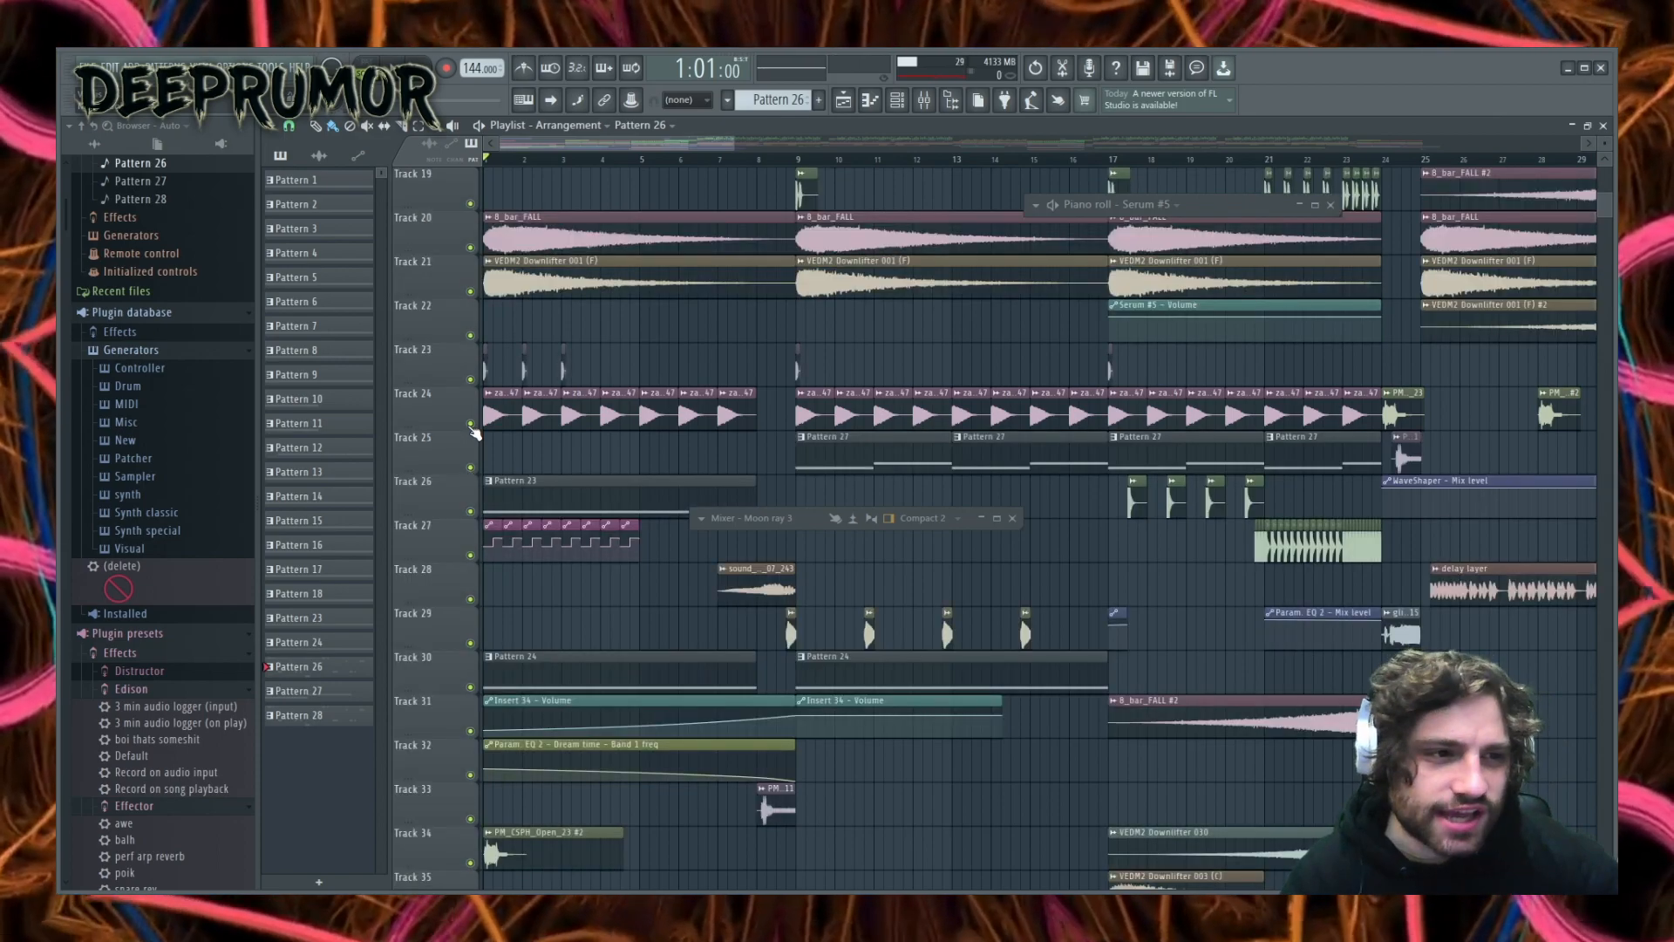
{"action": "right_click", "coordinate": [470, 424]}
{"action": "key", "text": "space"}
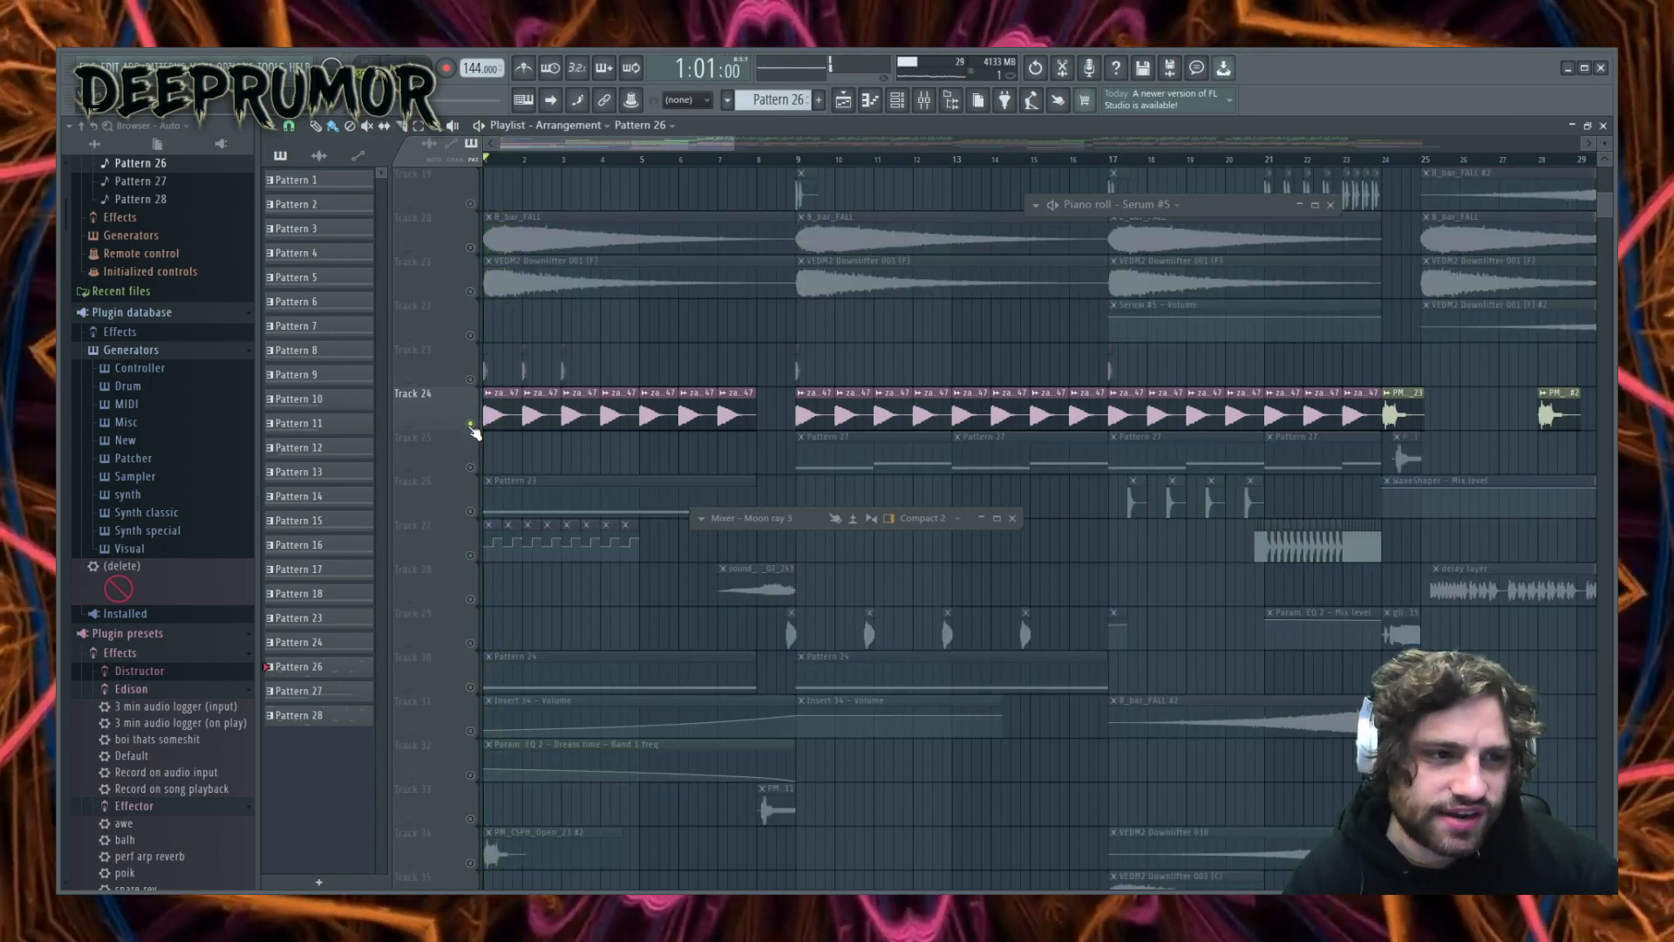
{"action": "right_click", "coordinate": [470, 423]}
- Solo Track 23 to audition its short hits from the start of the song, and unsolo it
{"action": "right_click", "coordinate": [470, 380]}
{"action": "key", "text": "space"}
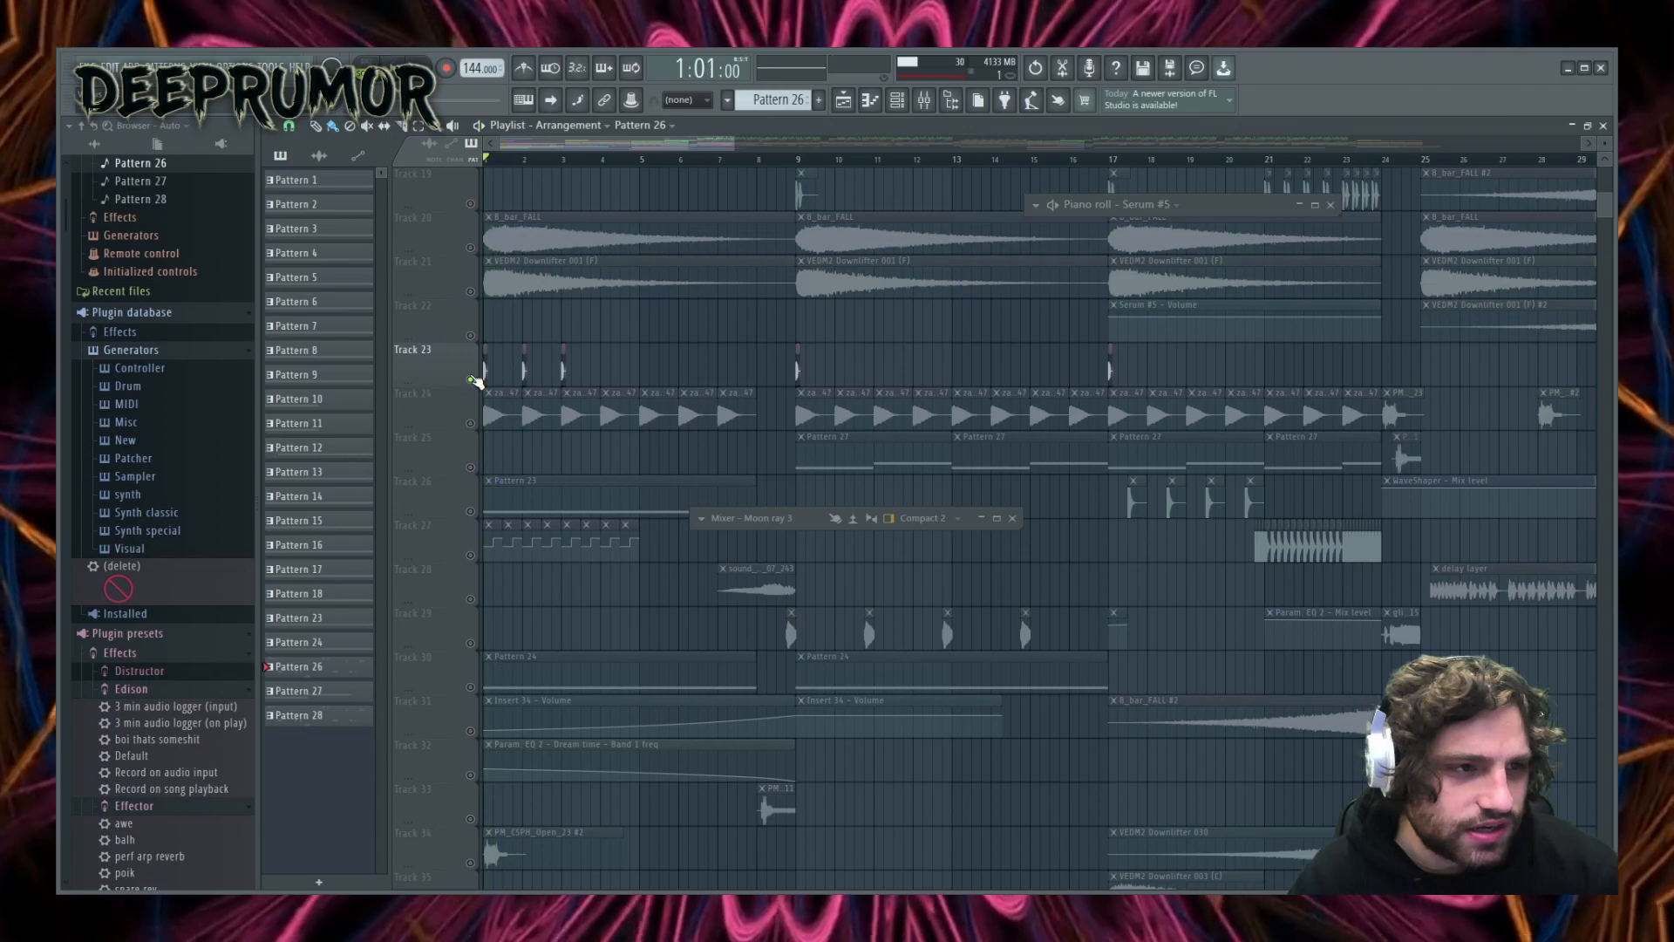
{"action": "right_click", "coordinate": [471, 380]}
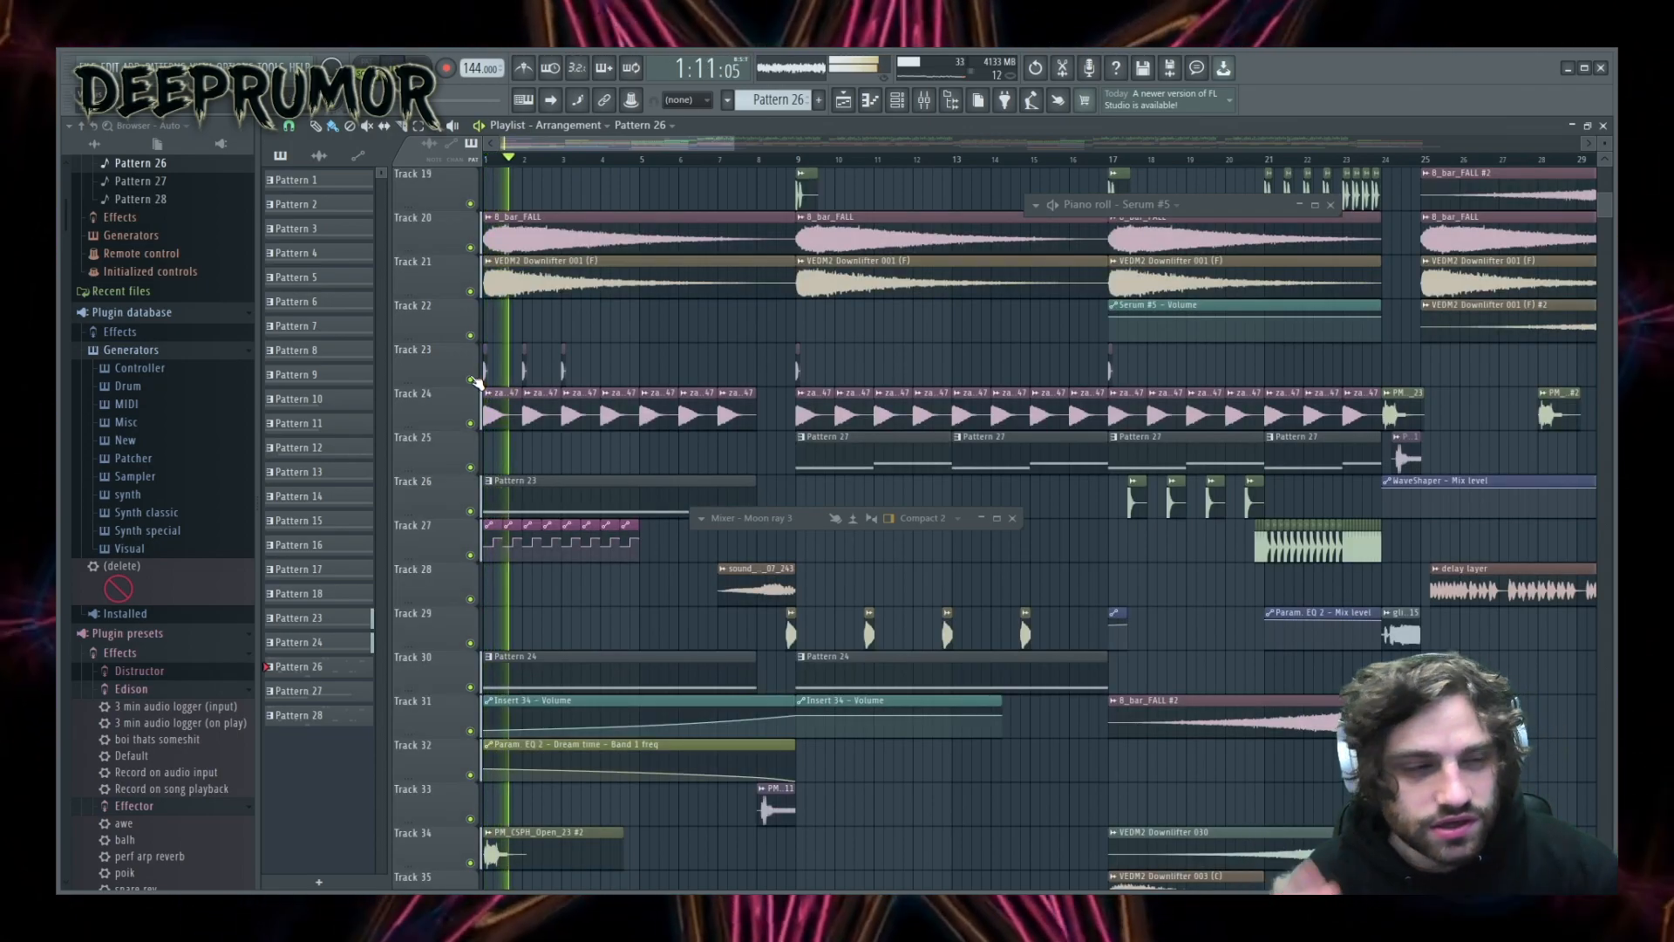
{"action": "right_click", "coordinate": [470, 380]}
{"action": "key", "text": "space"}
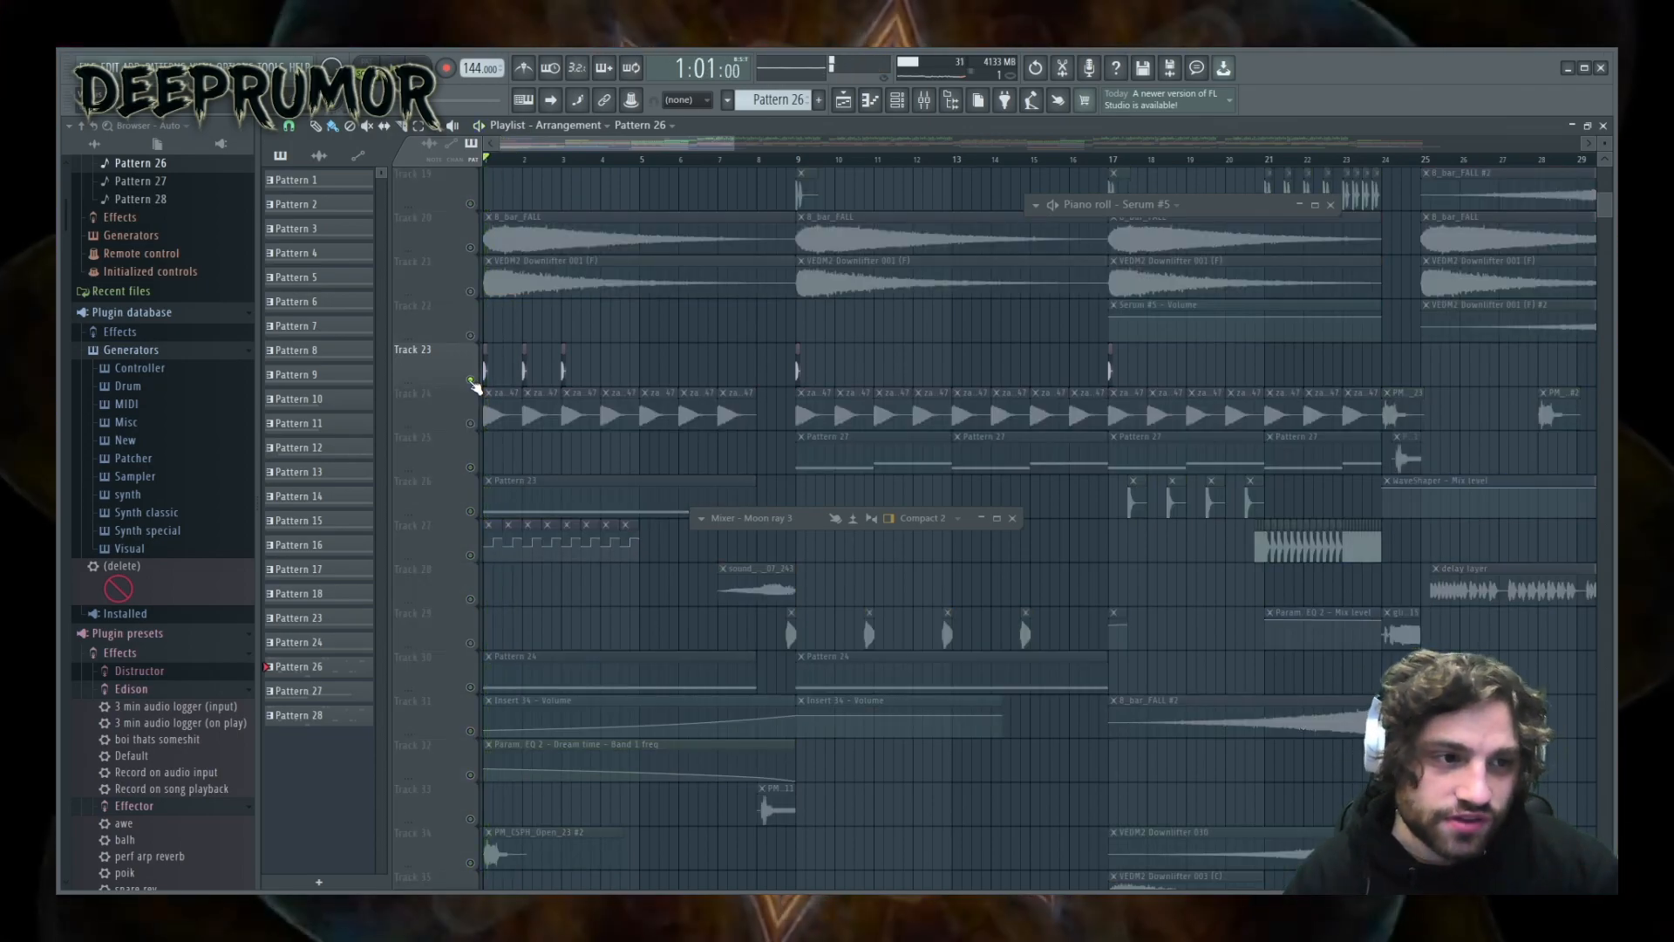
{"action": "right_click", "coordinate": [471, 380]}
- Solo Tracks 20 and 21 together to audition the 8_bar_FALL and VEDM2 Downlifter clips, and restore all tracks
{"action": "scroll", "coordinate": [490, 320], "scroll_direction": "up", "scroll_amount": 2}
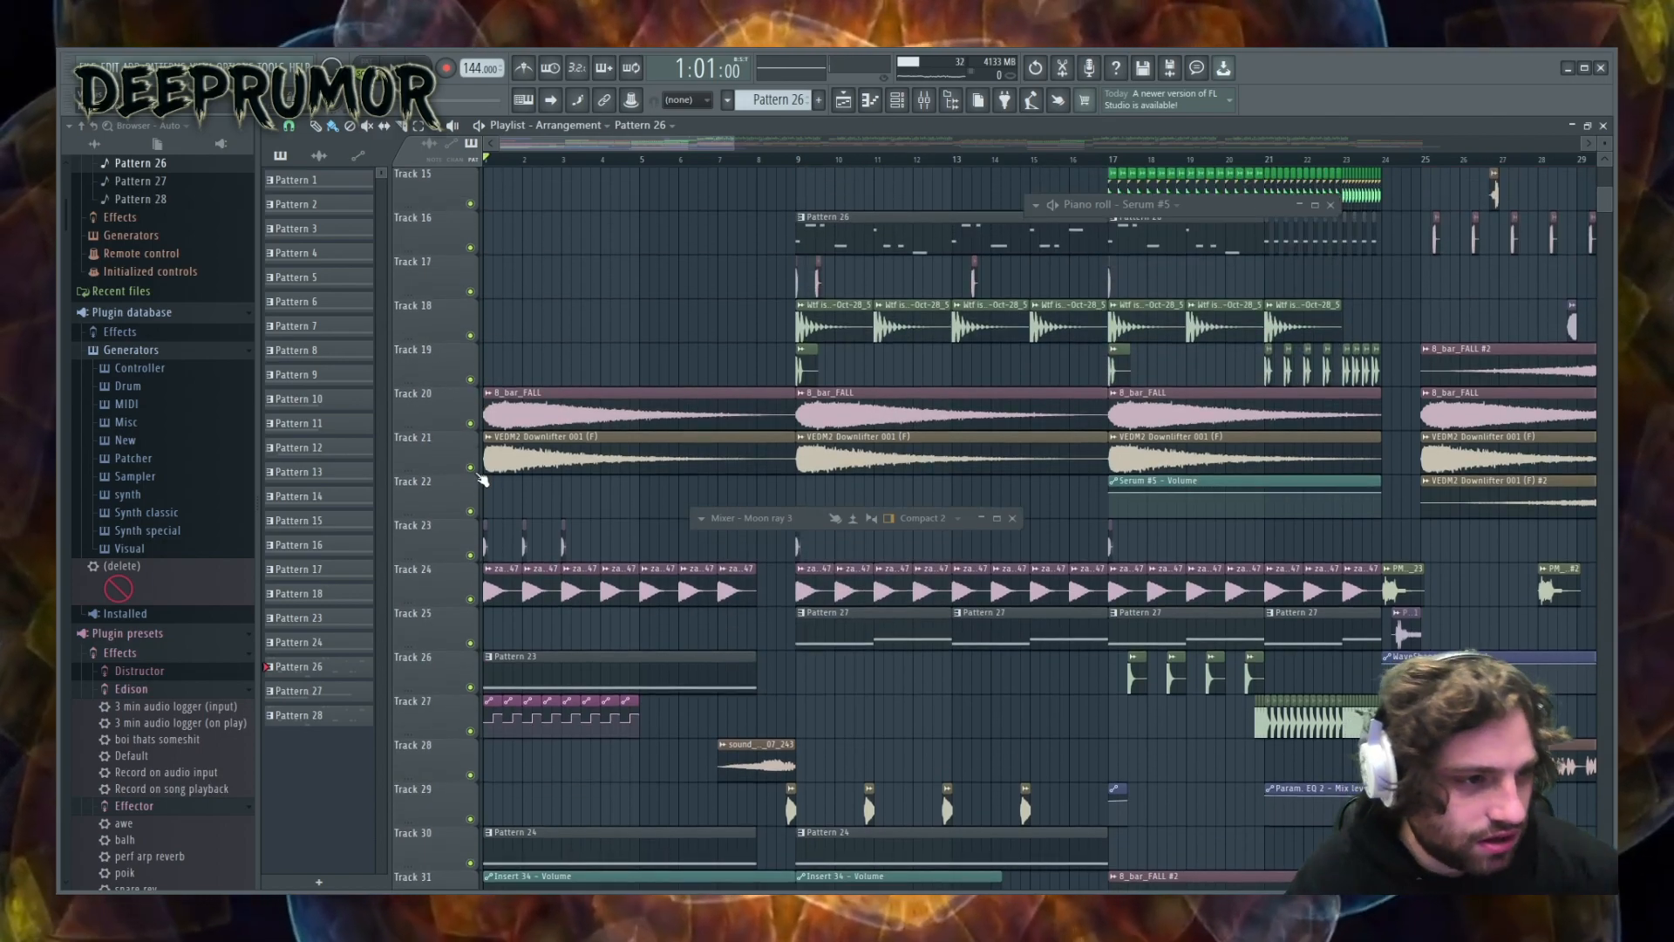
{"action": "right_click", "coordinate": [472, 469]}
{"action": "right_click", "coordinate": [471, 424]}
{"action": "left_click", "coordinate": [476, 427]}
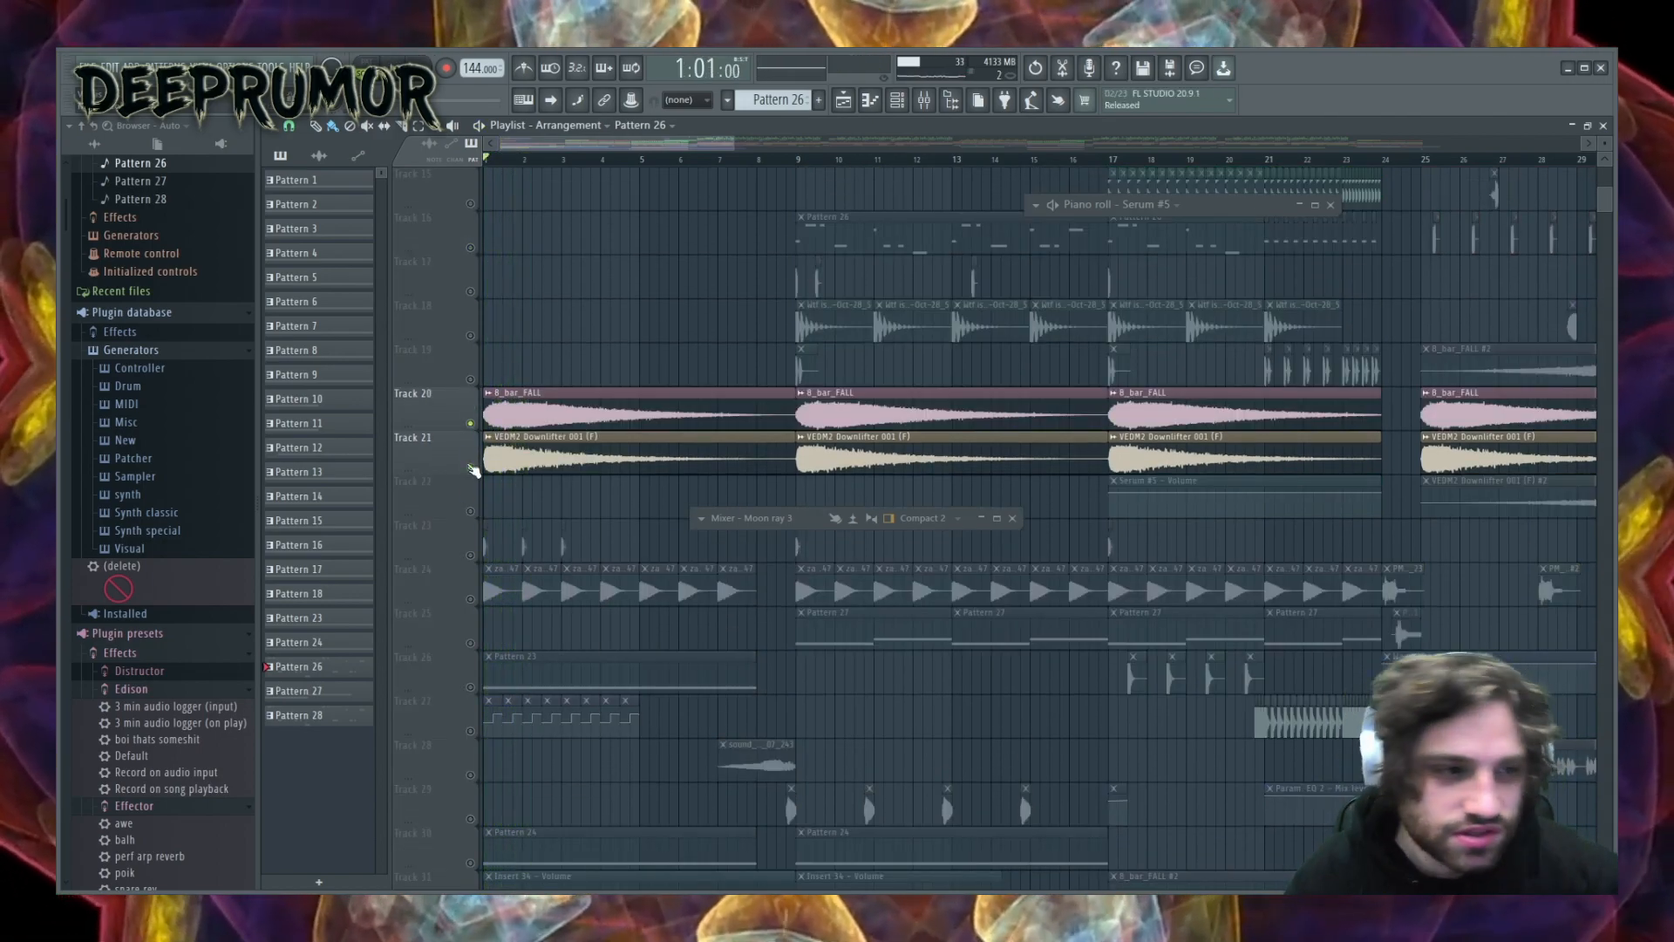
{"action": "right_click", "coordinate": [472, 469]}
- Solo Track 26 together with Track 27 and play Pattern 23 with its automation clips
{"action": "scroll", "coordinate": [541, 523], "scroll_direction": "down", "scroll_amount": 3}
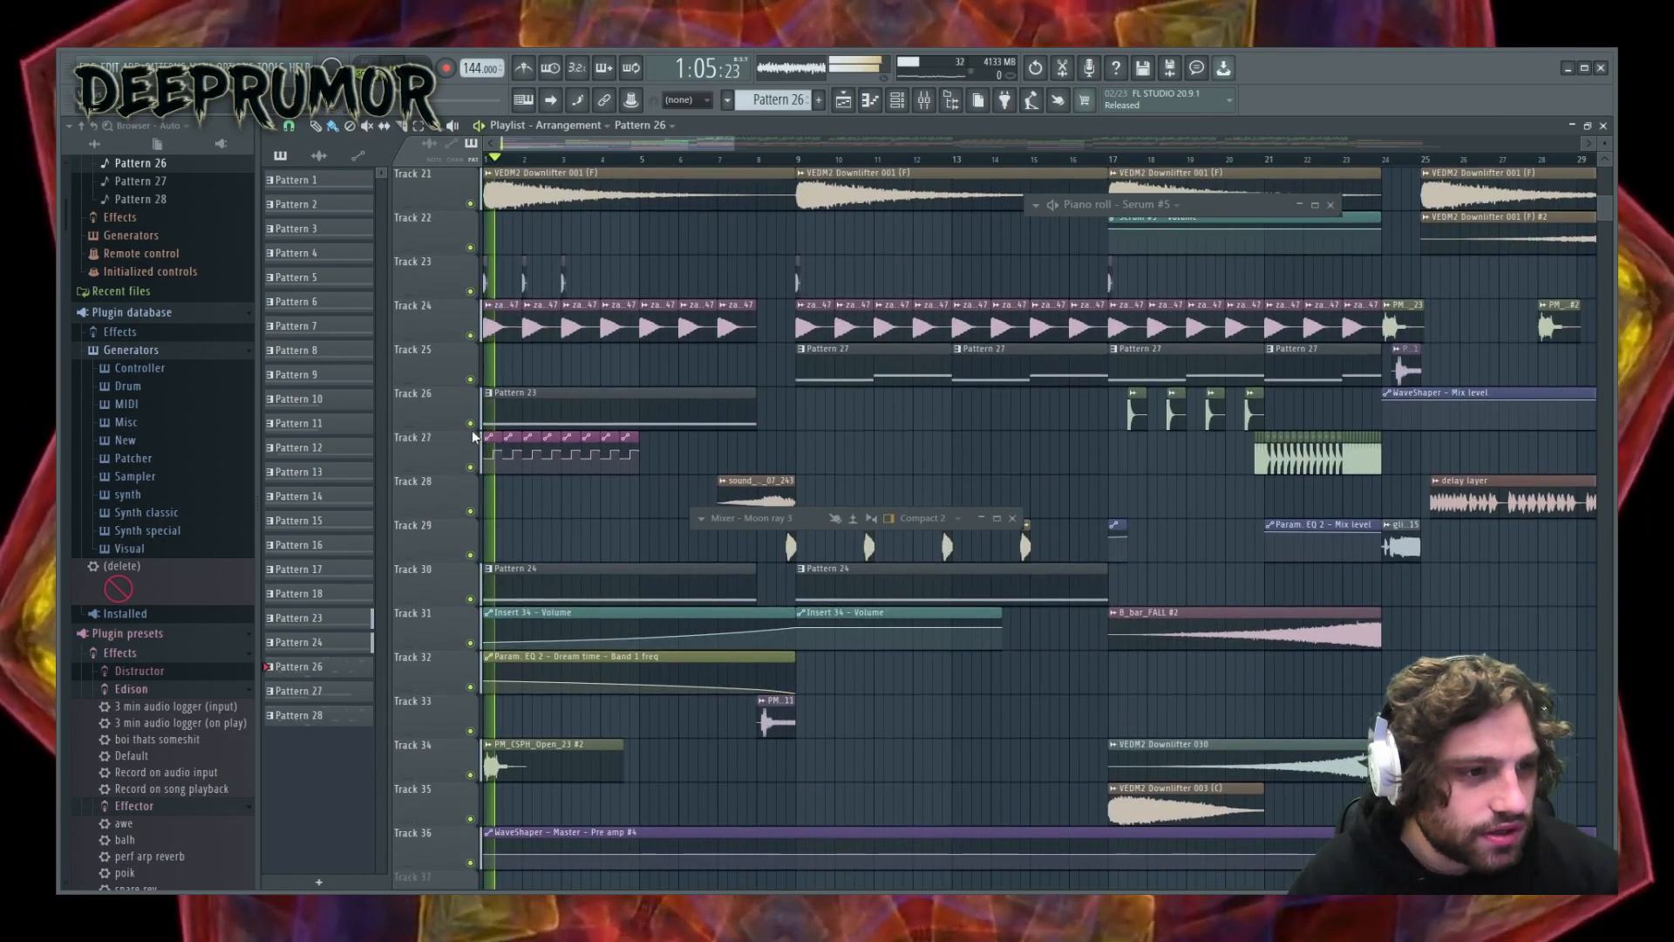
{"action": "right_click", "coordinate": [470, 423]}
{"action": "left_click", "coordinate": [470, 467]}
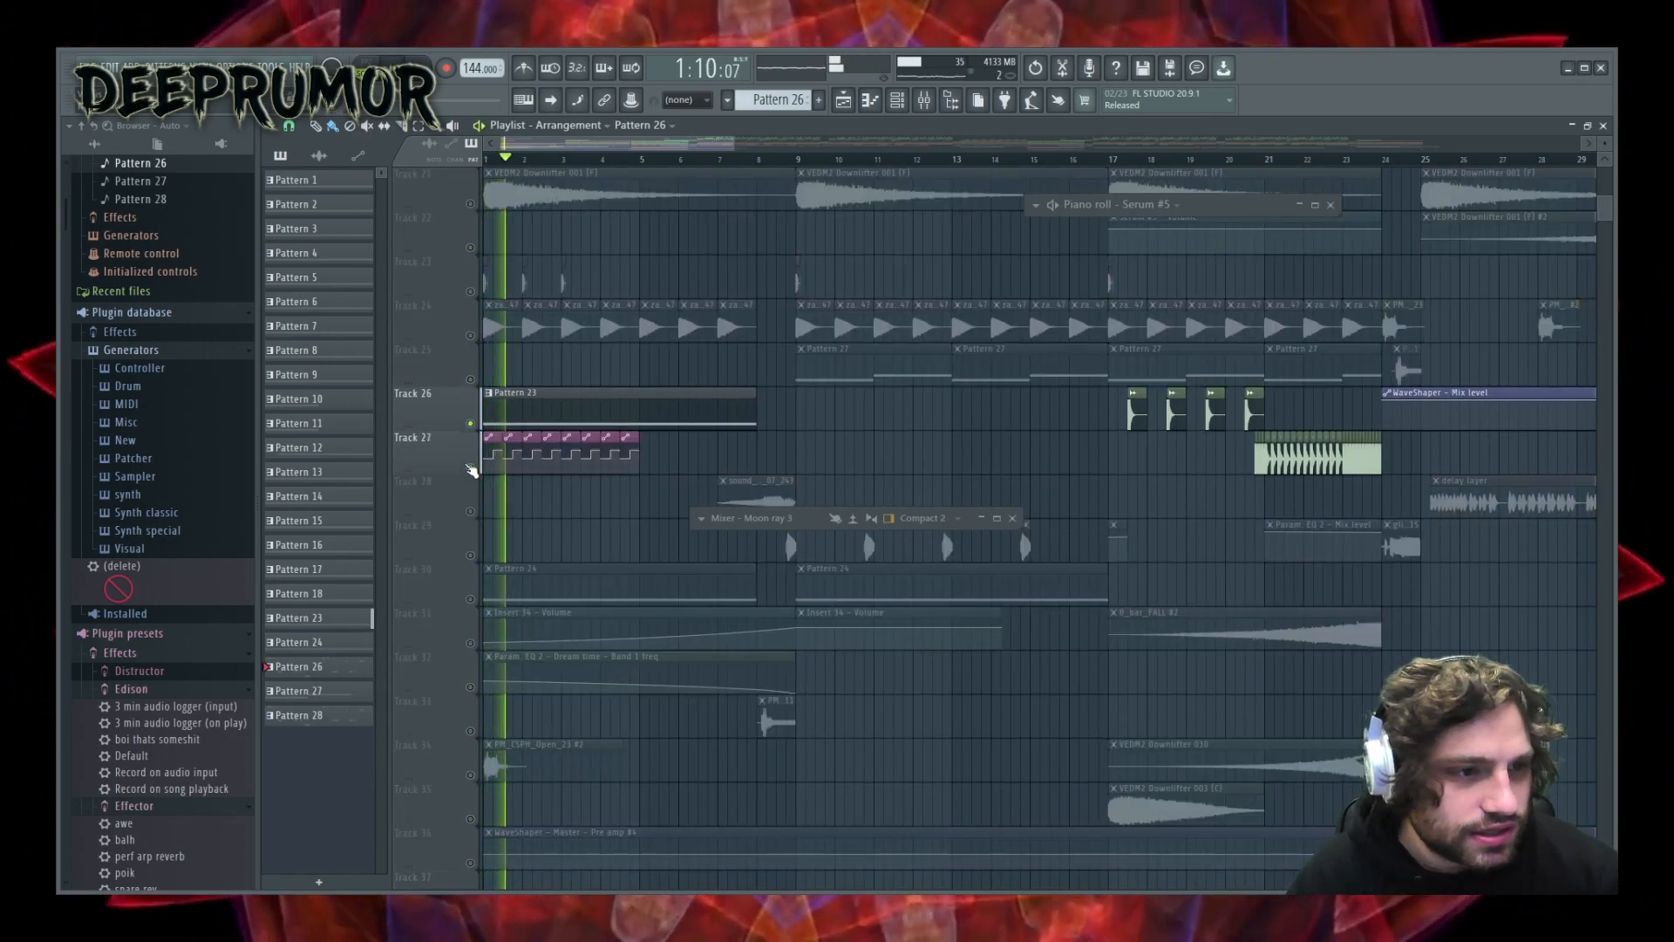
{"action": "key", "text": "space"}
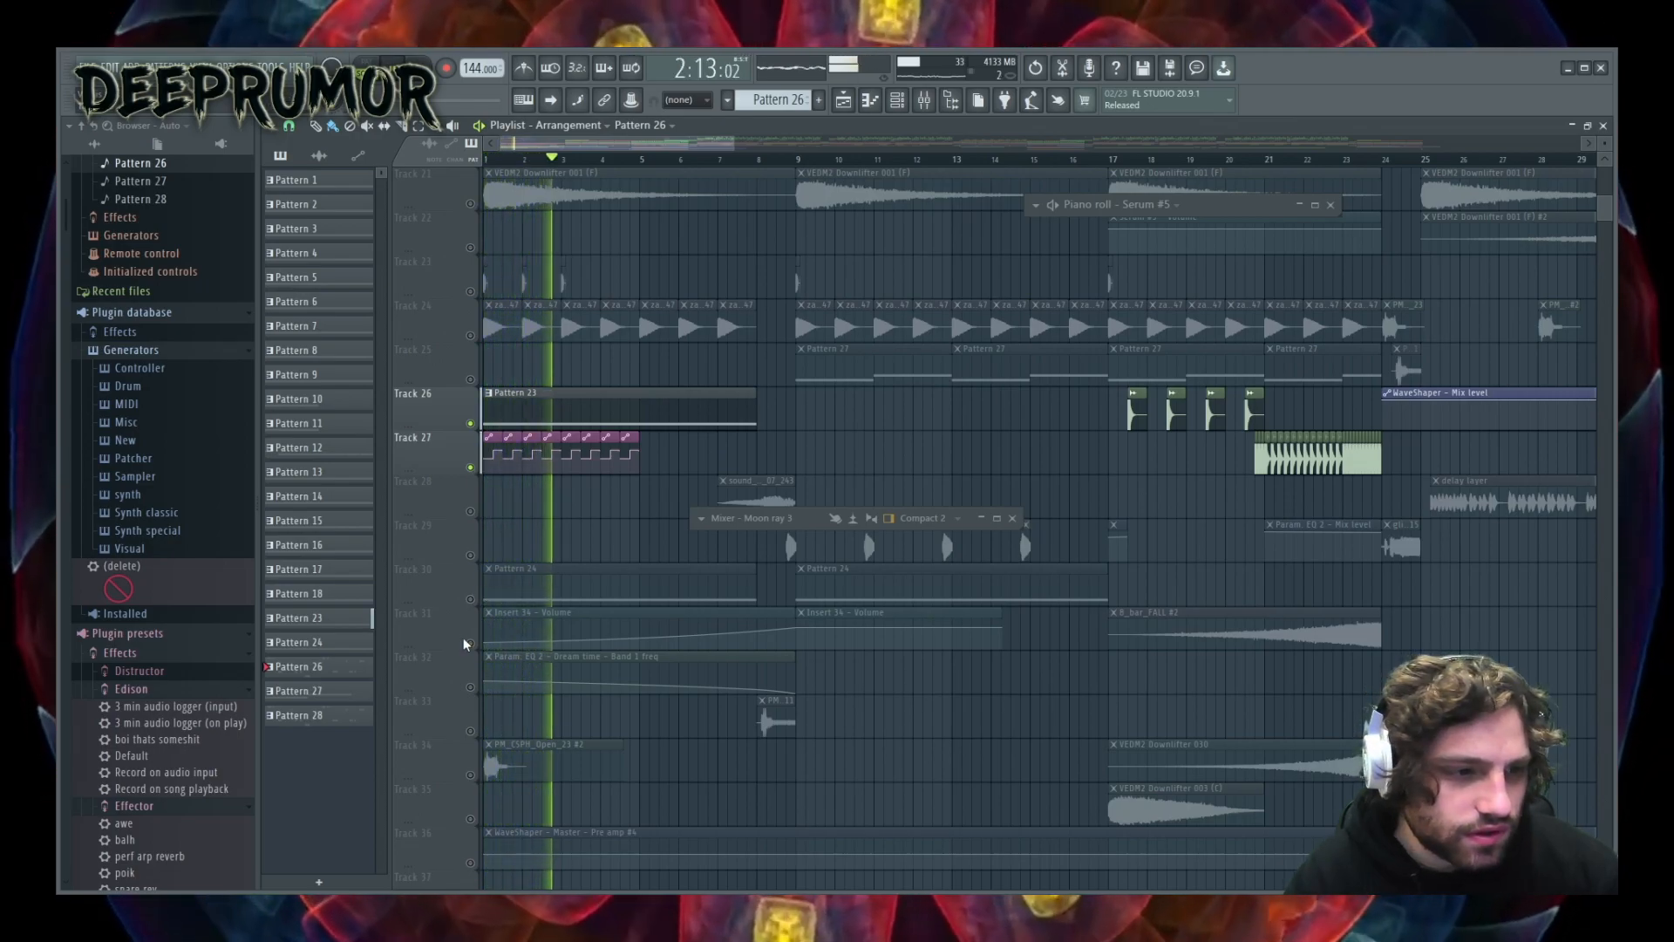
- Select the Pattern 23 clip, view its Dream time notes in the maximized piano roll, and restore the window
{"action": "left_click", "coordinate": [565, 404]}
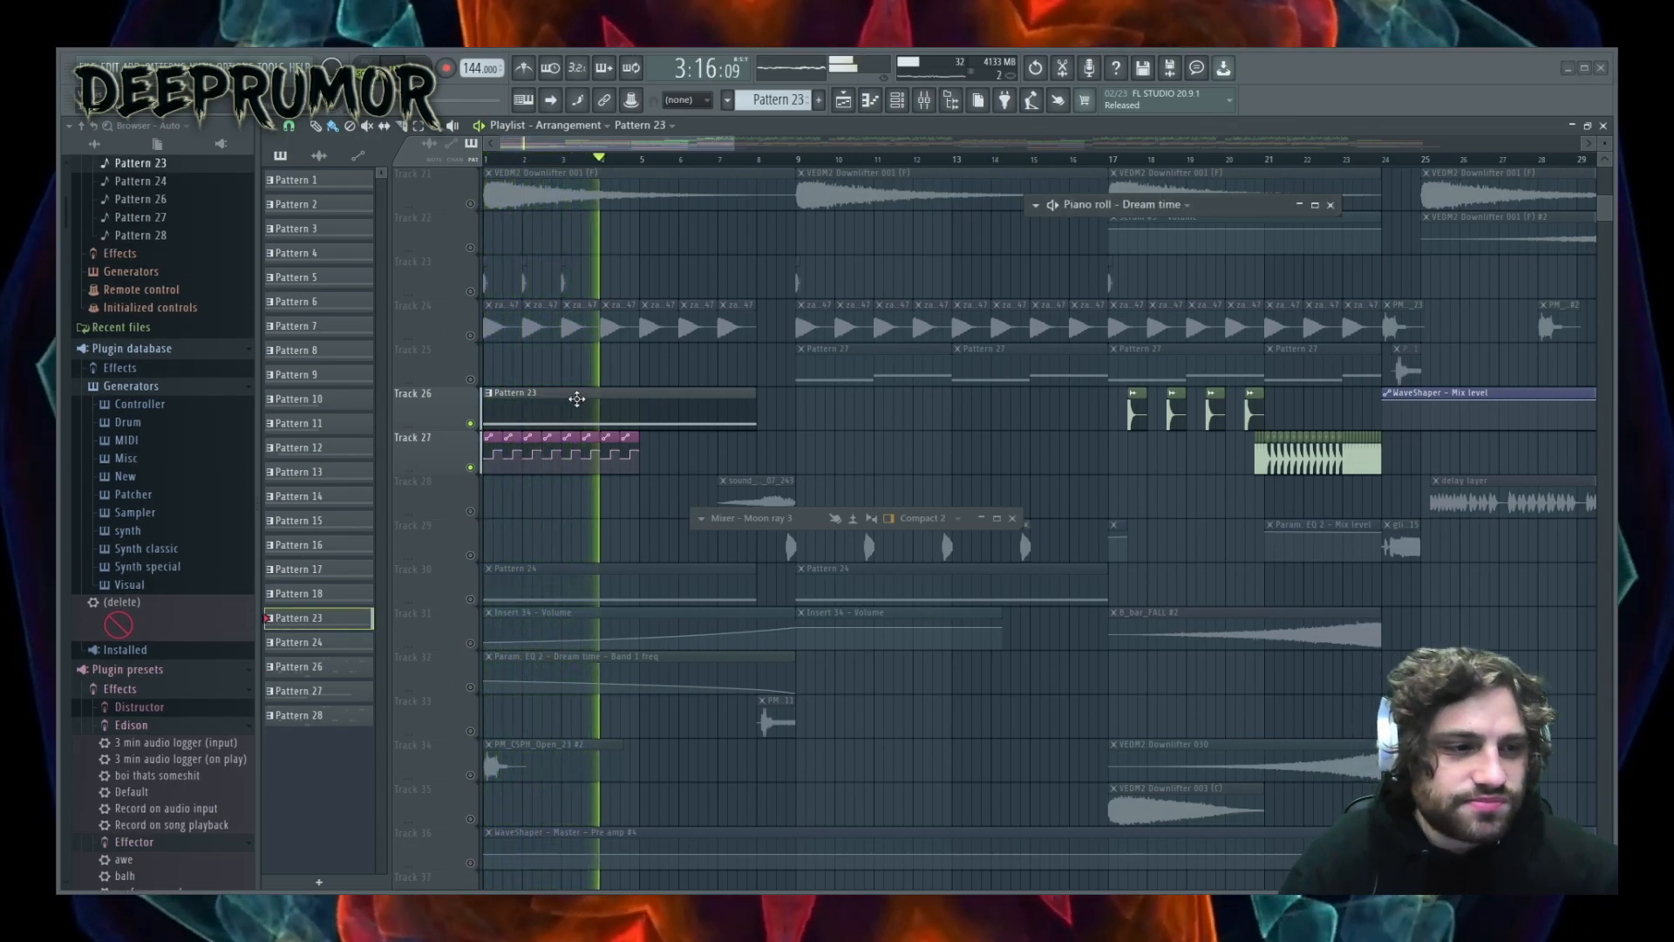
{"action": "double_click", "coordinate": [1235, 209]}
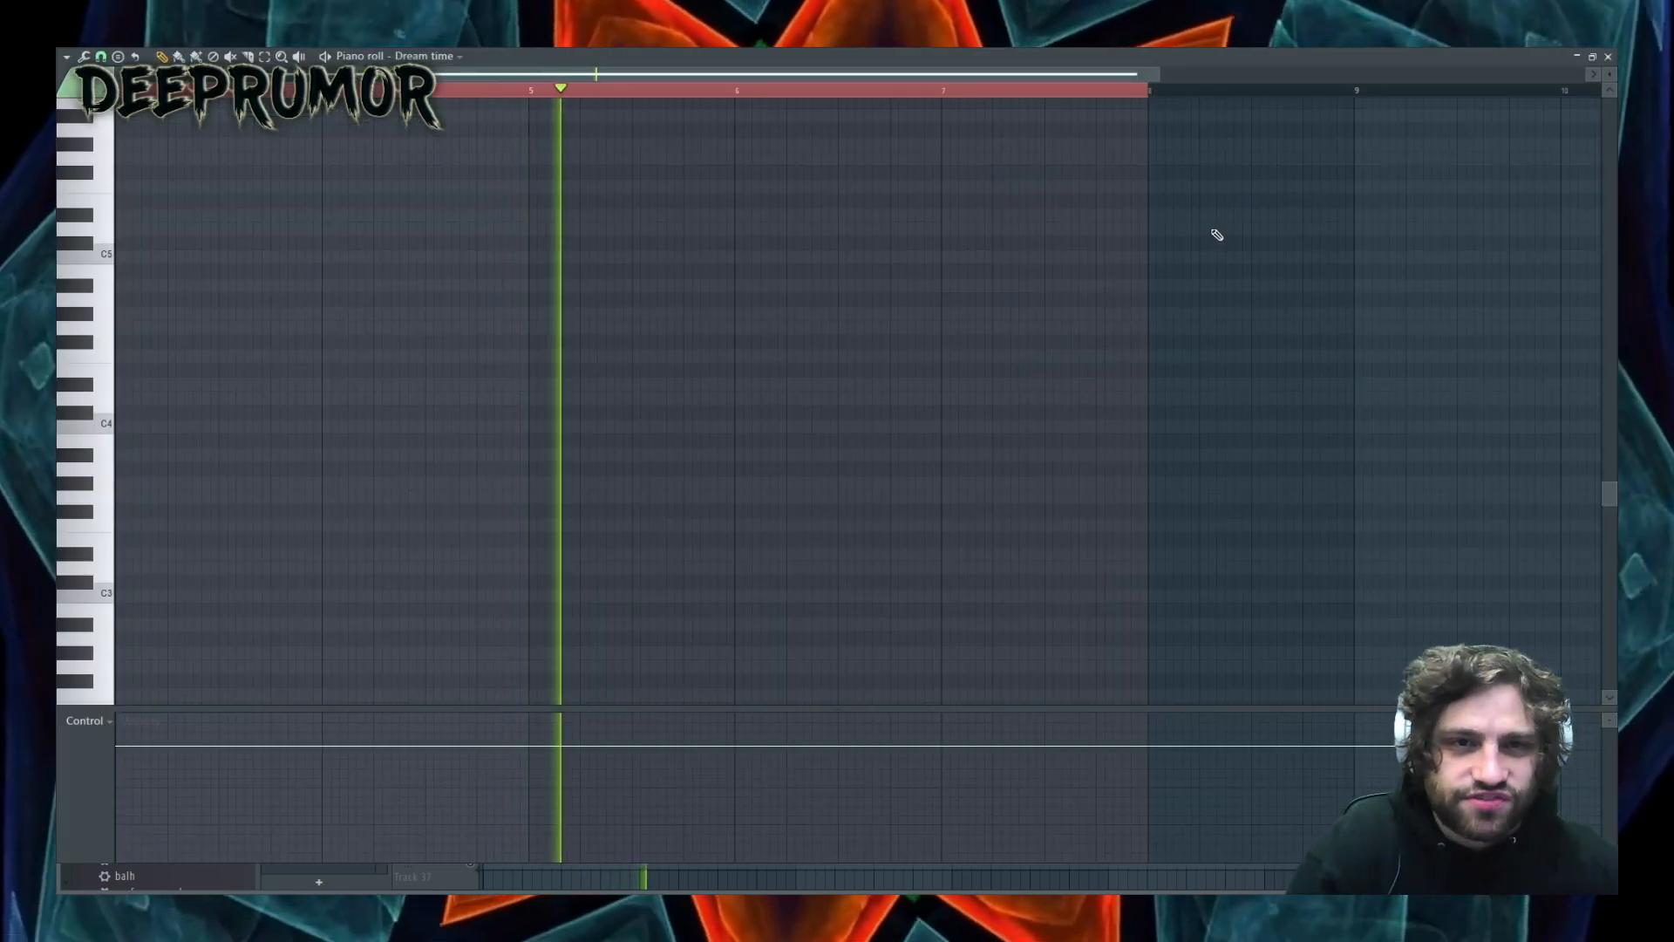
{"action": "left_click", "coordinate": [1589, 59]}
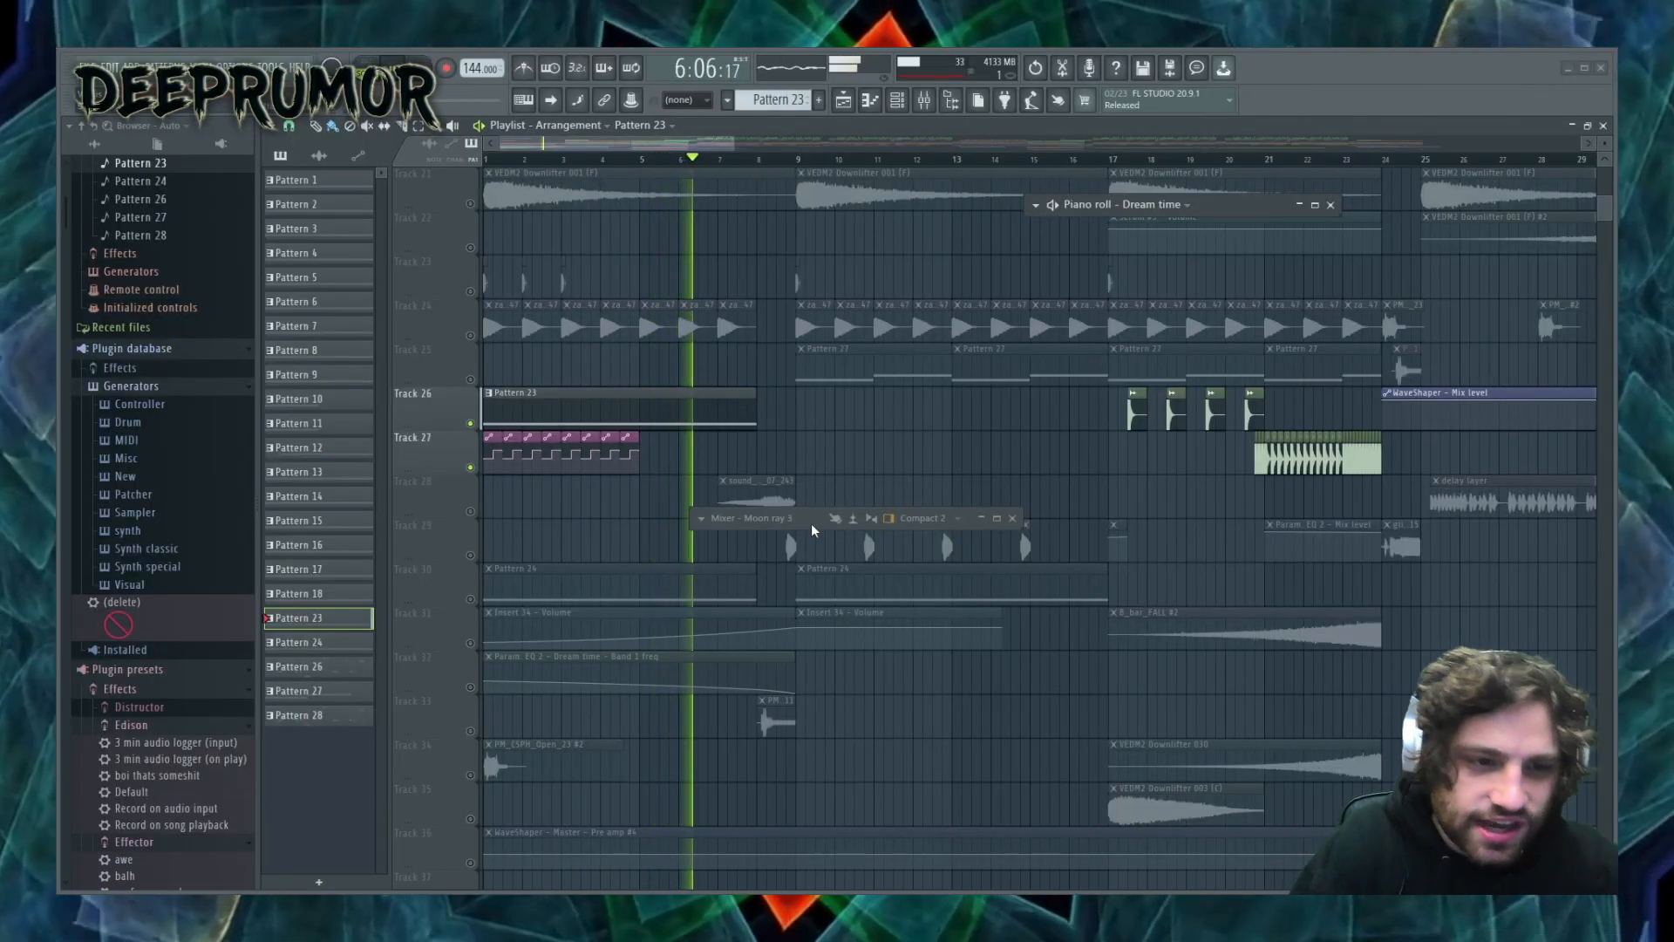
- Open the Dream time Sytrus instrument from the channel rack and move its window toward the middle of the workspace
{"action": "left_click", "coordinate": [840, 521]}
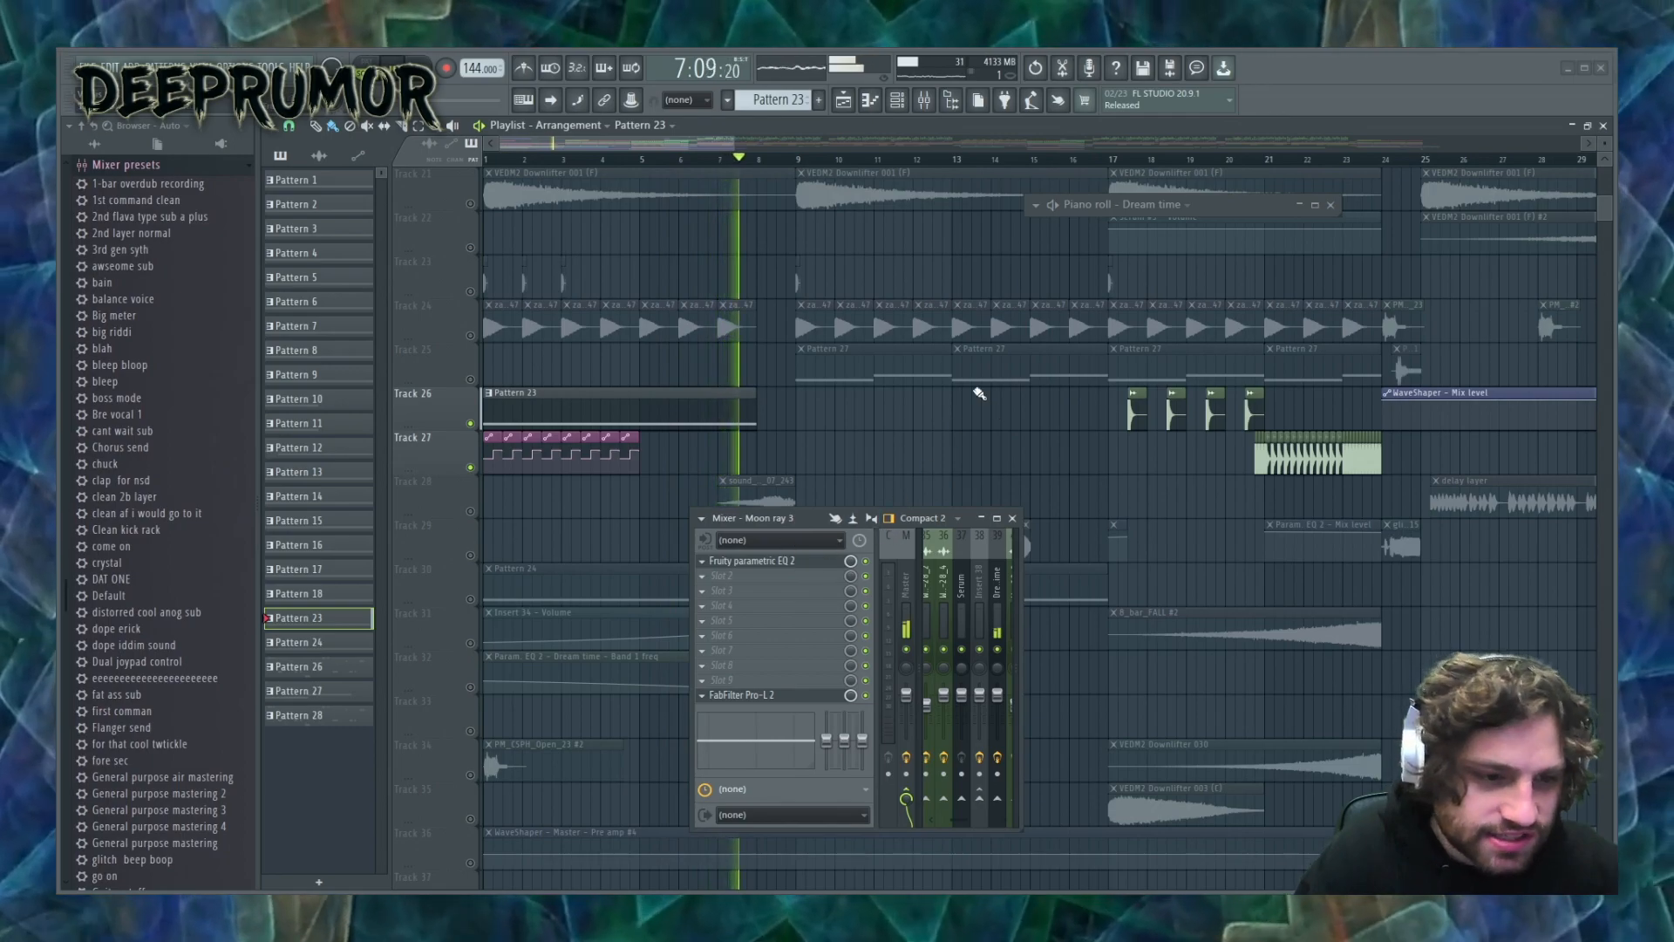
{"action": "left_click", "coordinate": [898, 101]}
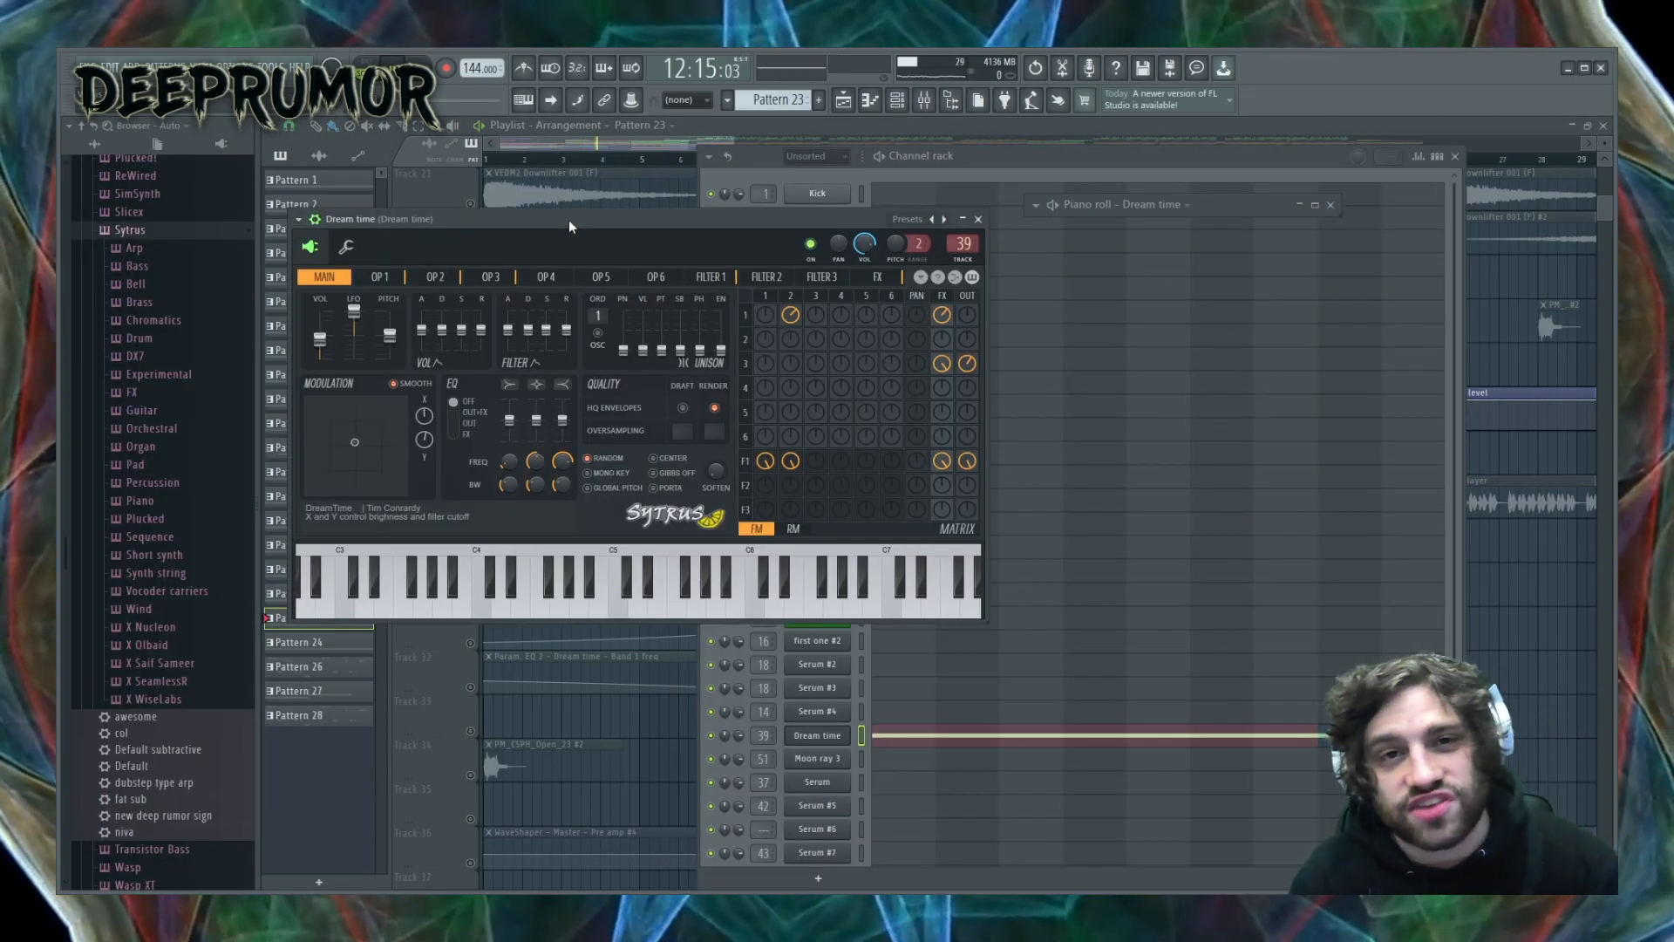
{"action": "left_click_drag", "start_coordinate": [568, 220], "coordinate": [808, 242]}
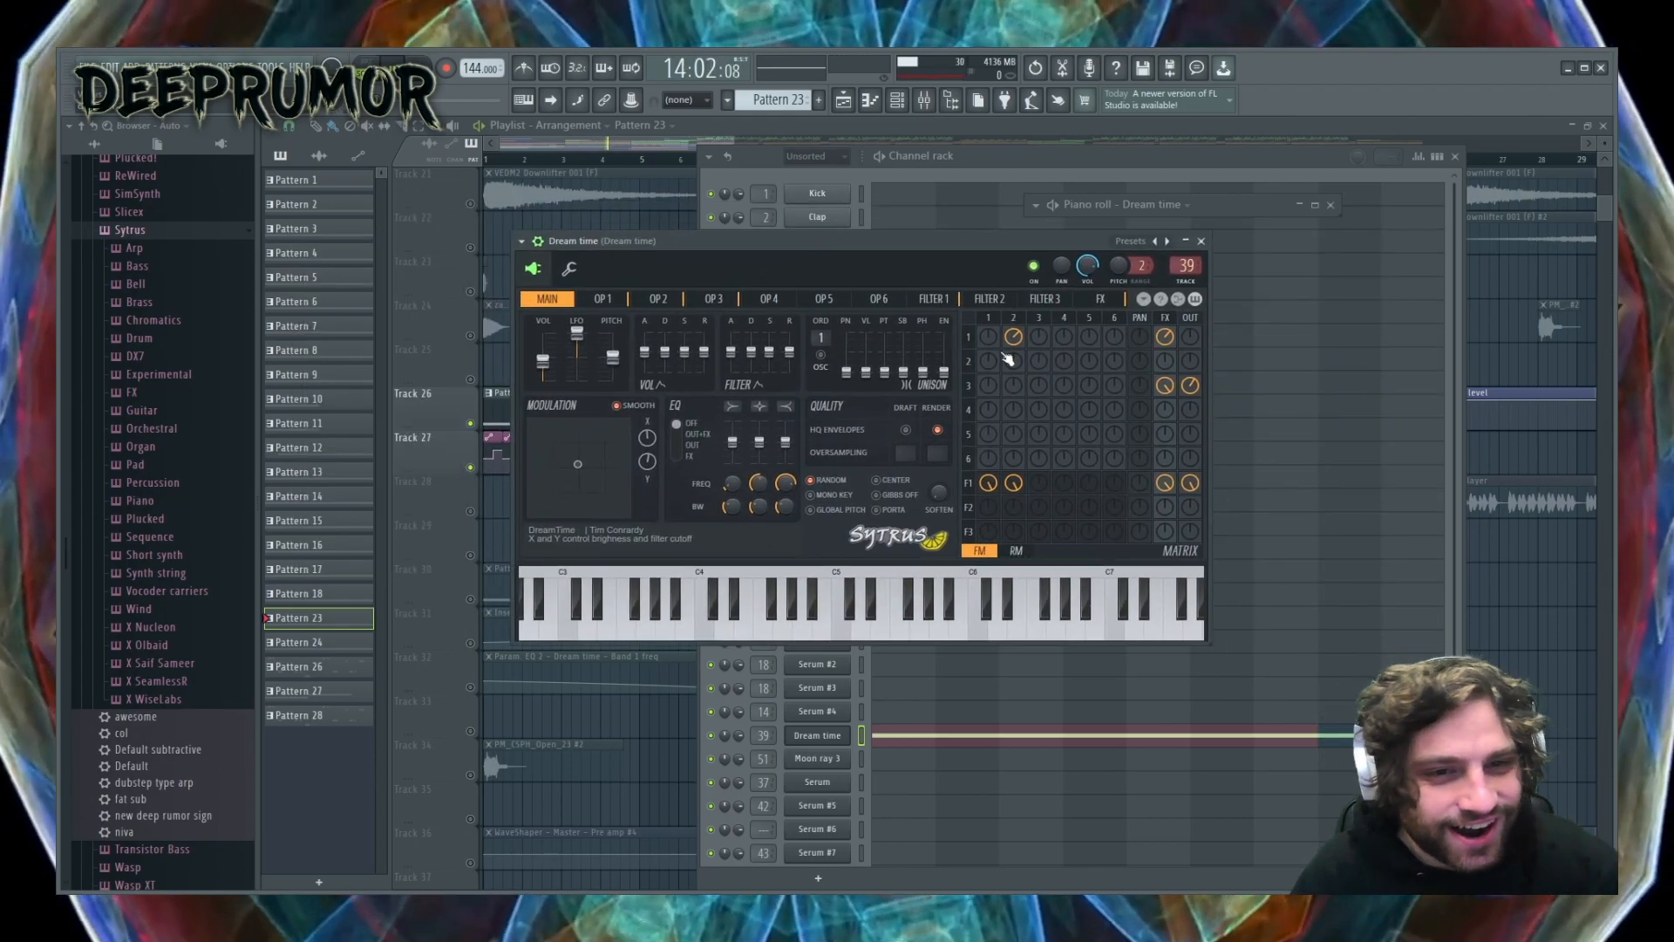
- Open the Sytrus preset list and choose the Dream time preset
{"action": "left_click", "coordinate": [521, 242]}
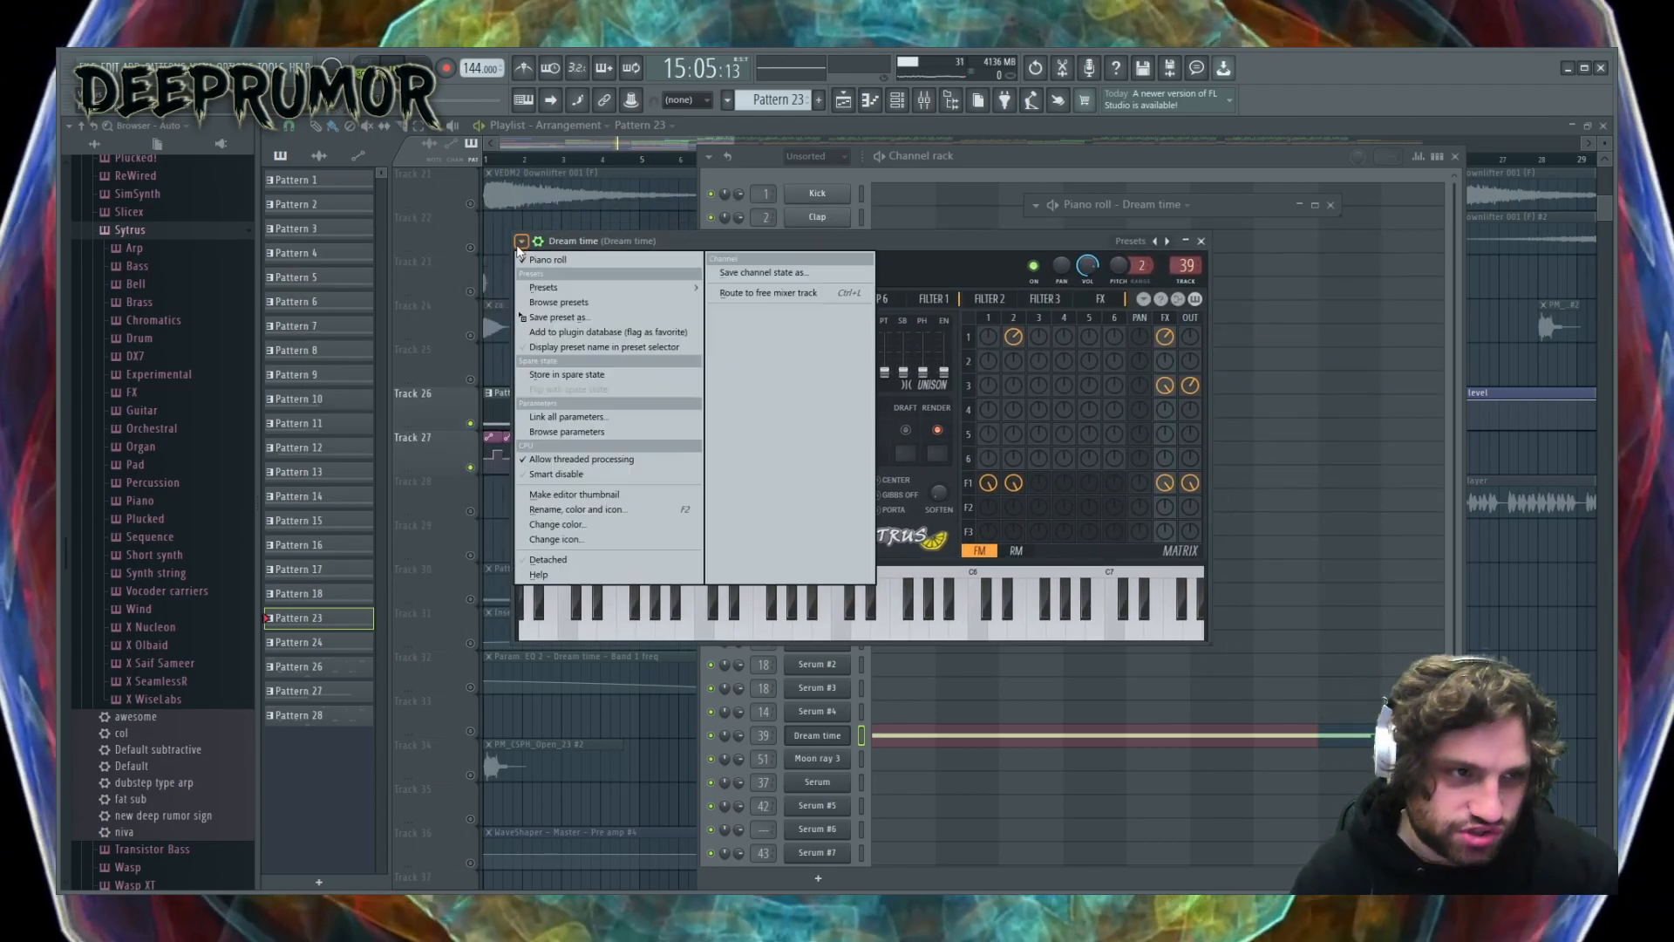
{"action": "mouse_move", "coordinate": [541, 277]}
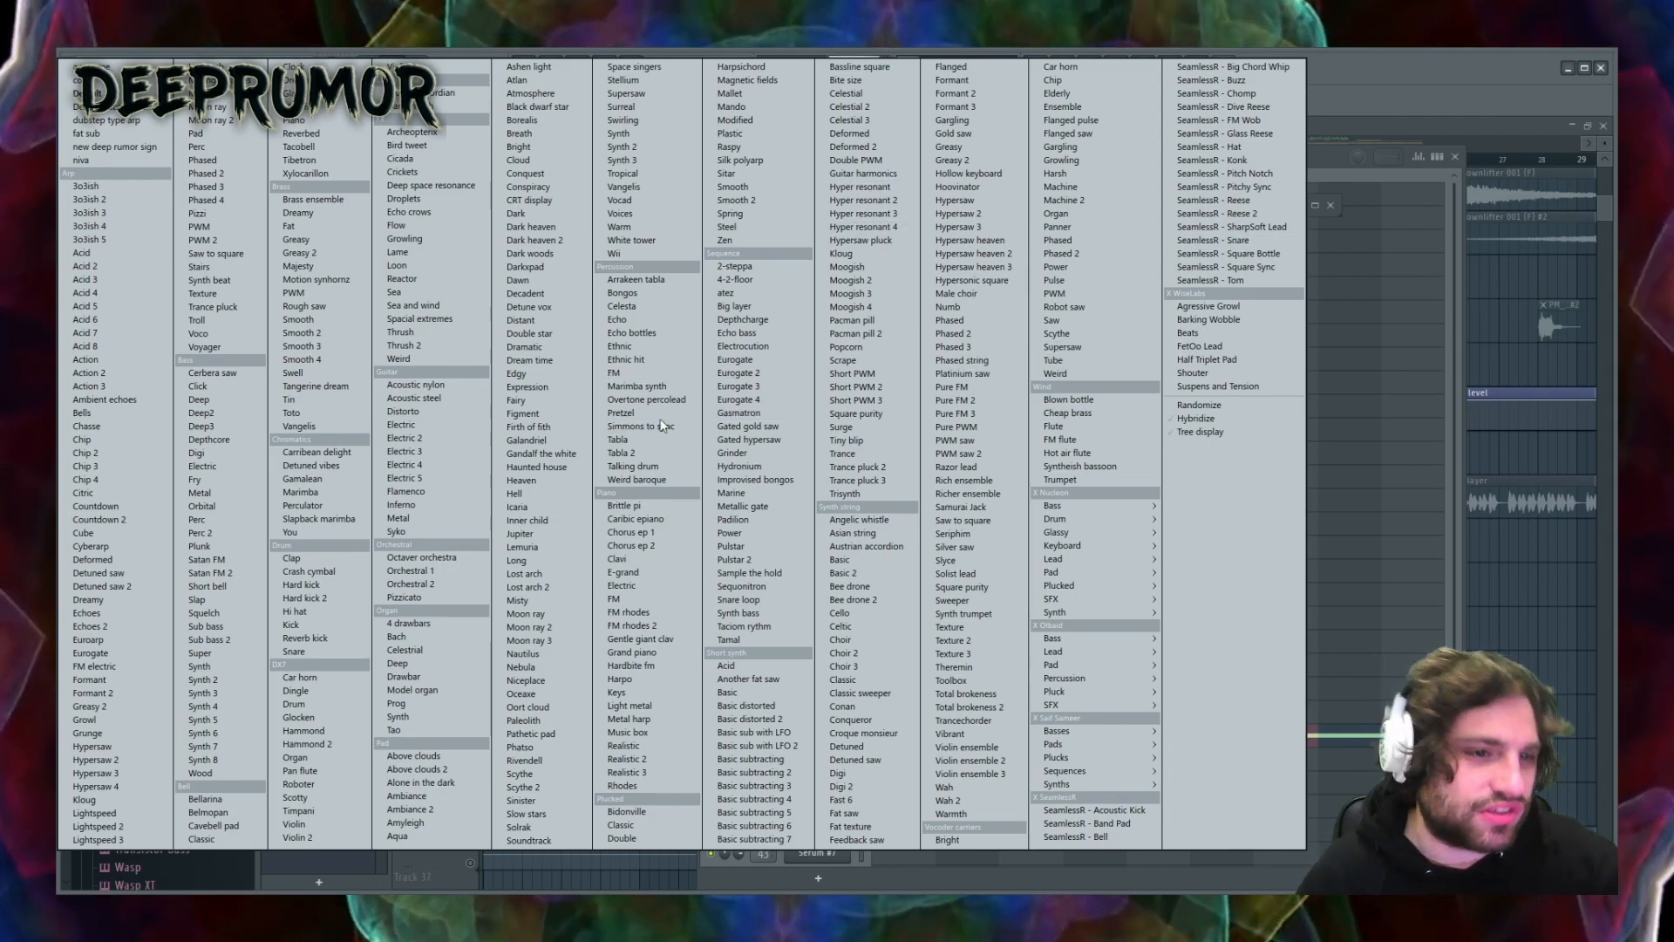
{"action": "left_click", "coordinate": [531, 361]}
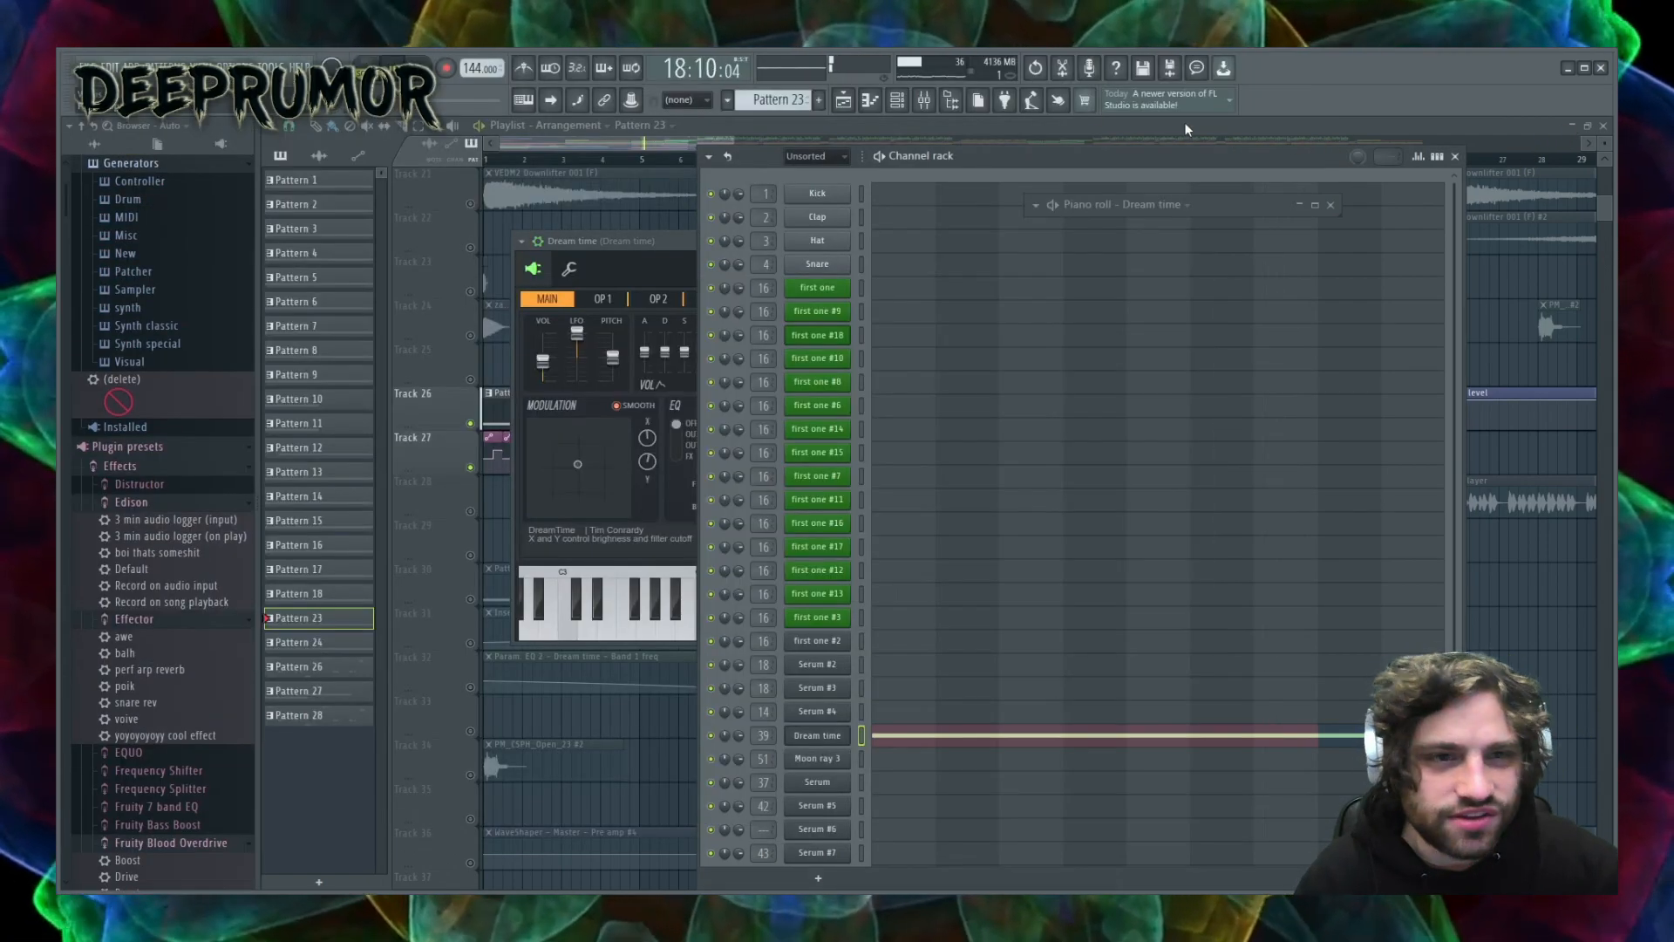
- Stop playback, return to the playlist, and solo Track 26 with Track 27 muted
{"action": "key", "text": "space"}
{"action": "left_click", "coordinate": [877, 130]}
{"action": "right_click", "coordinate": [458, 419]}
{"action": "left_click", "coordinate": [458, 418]}
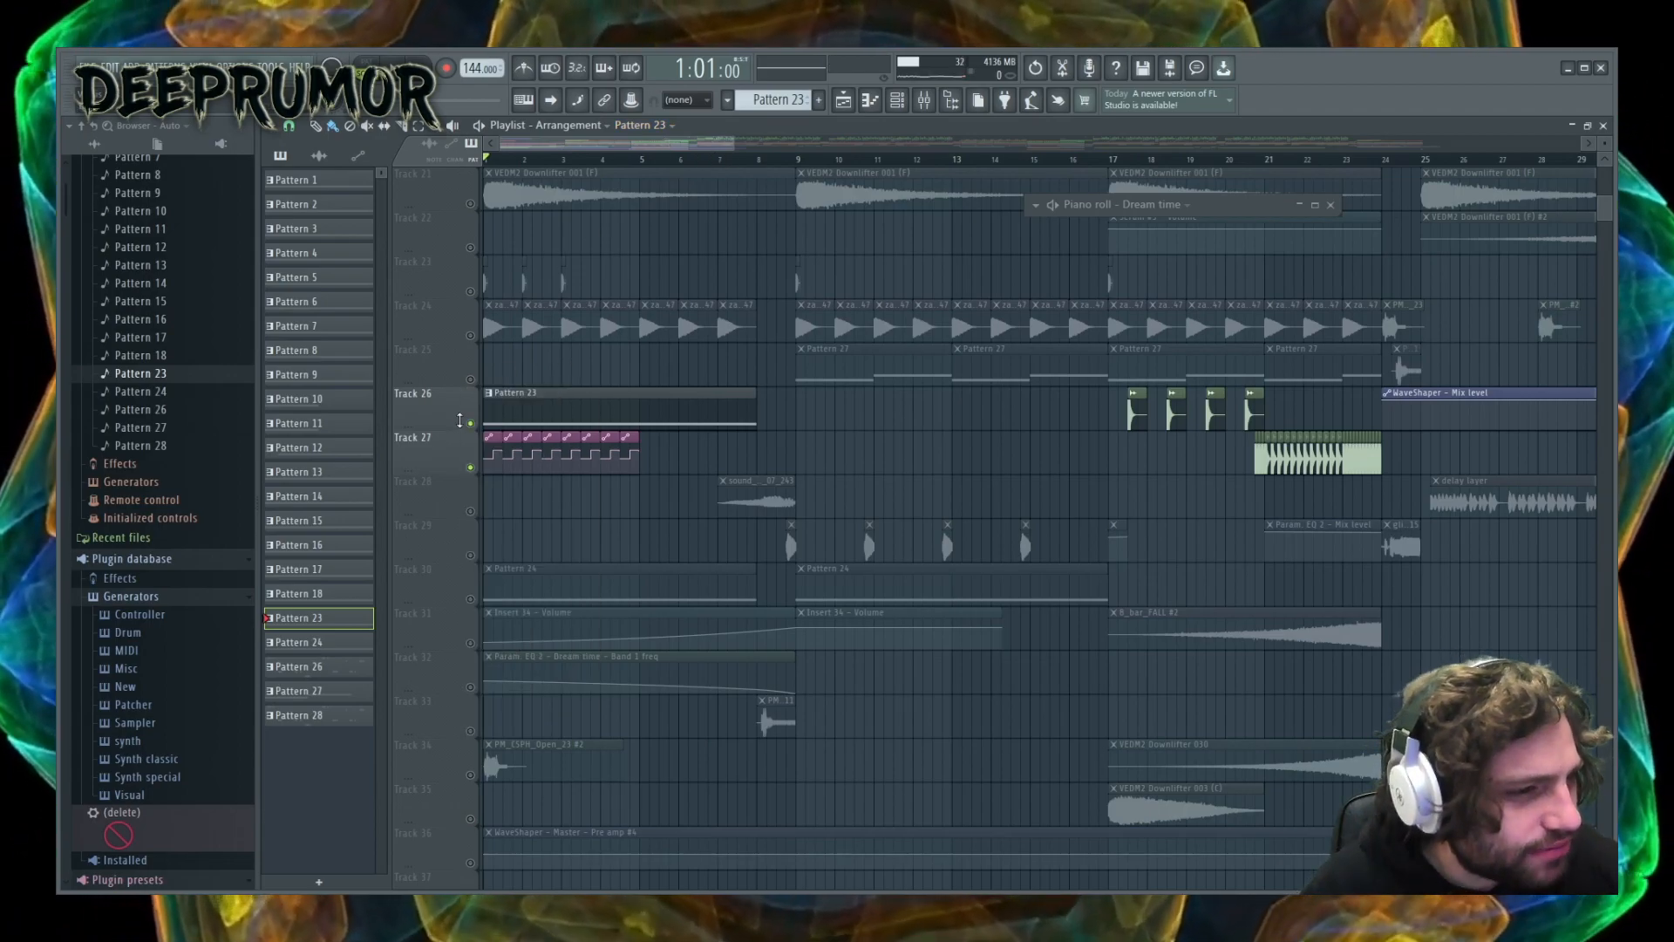
{"action": "right_click", "coordinate": [458, 424]}
{"action": "left_click", "coordinate": [479, 436]}
- Enable Track 24 and Track 23 alongside Track 26 and audition the layers together
{"action": "left_click", "coordinate": [470, 335]}
{"action": "key", "text": "space"}
{"action": "left_click", "coordinate": [470, 291]}
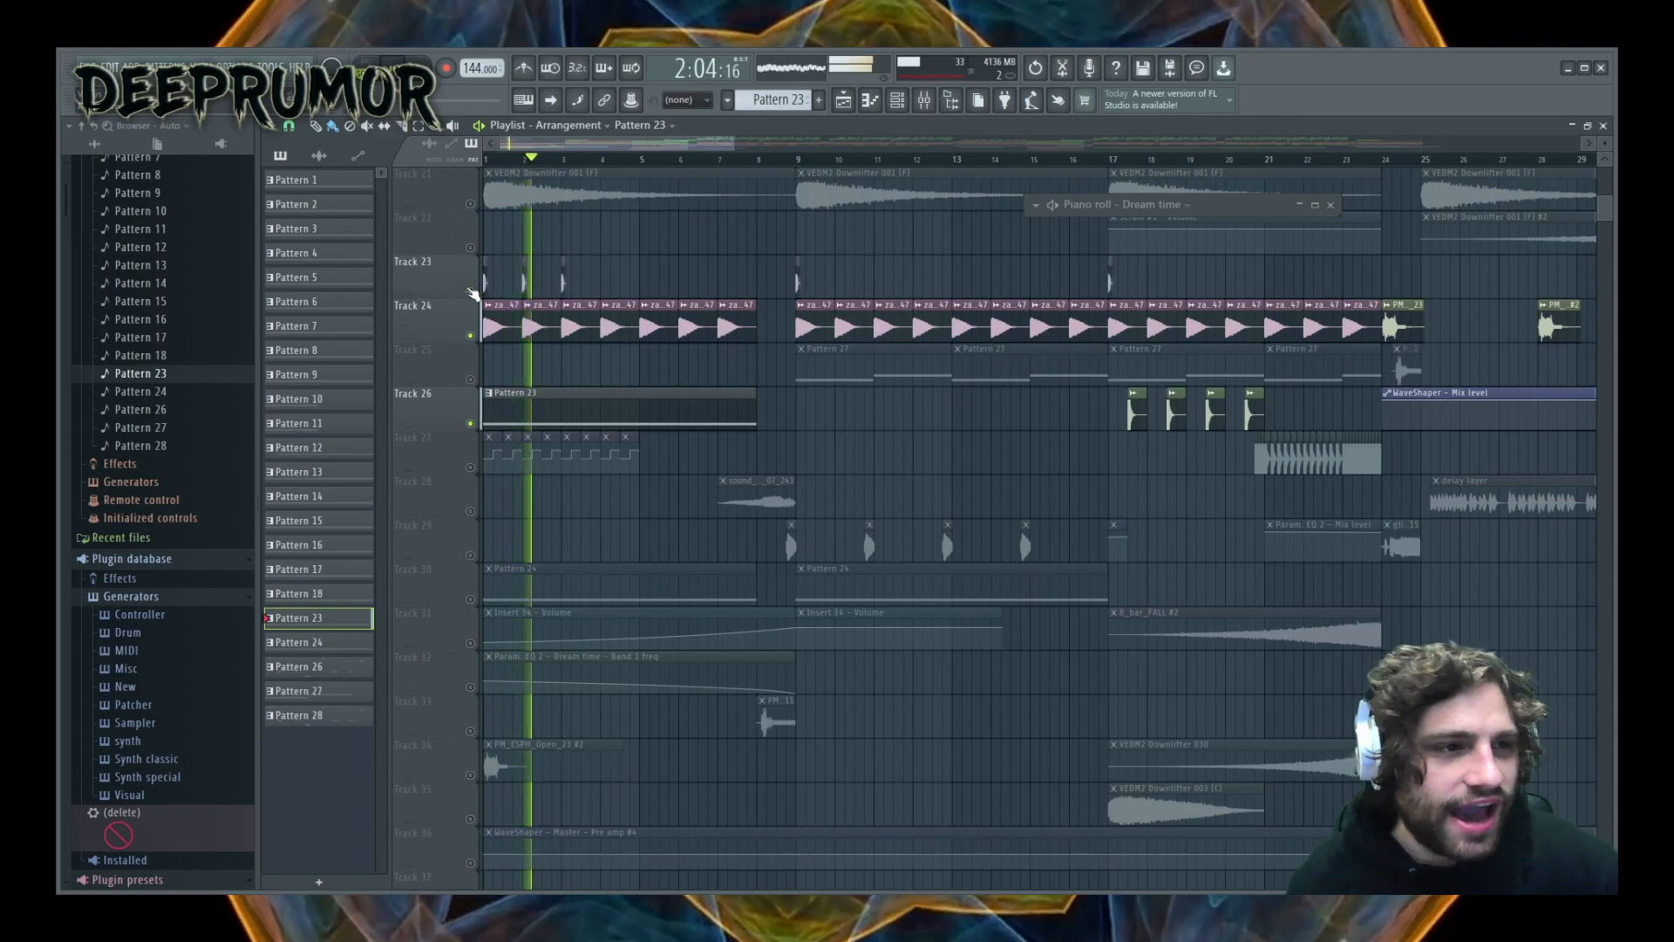
{"action": "key", "text": "space"}
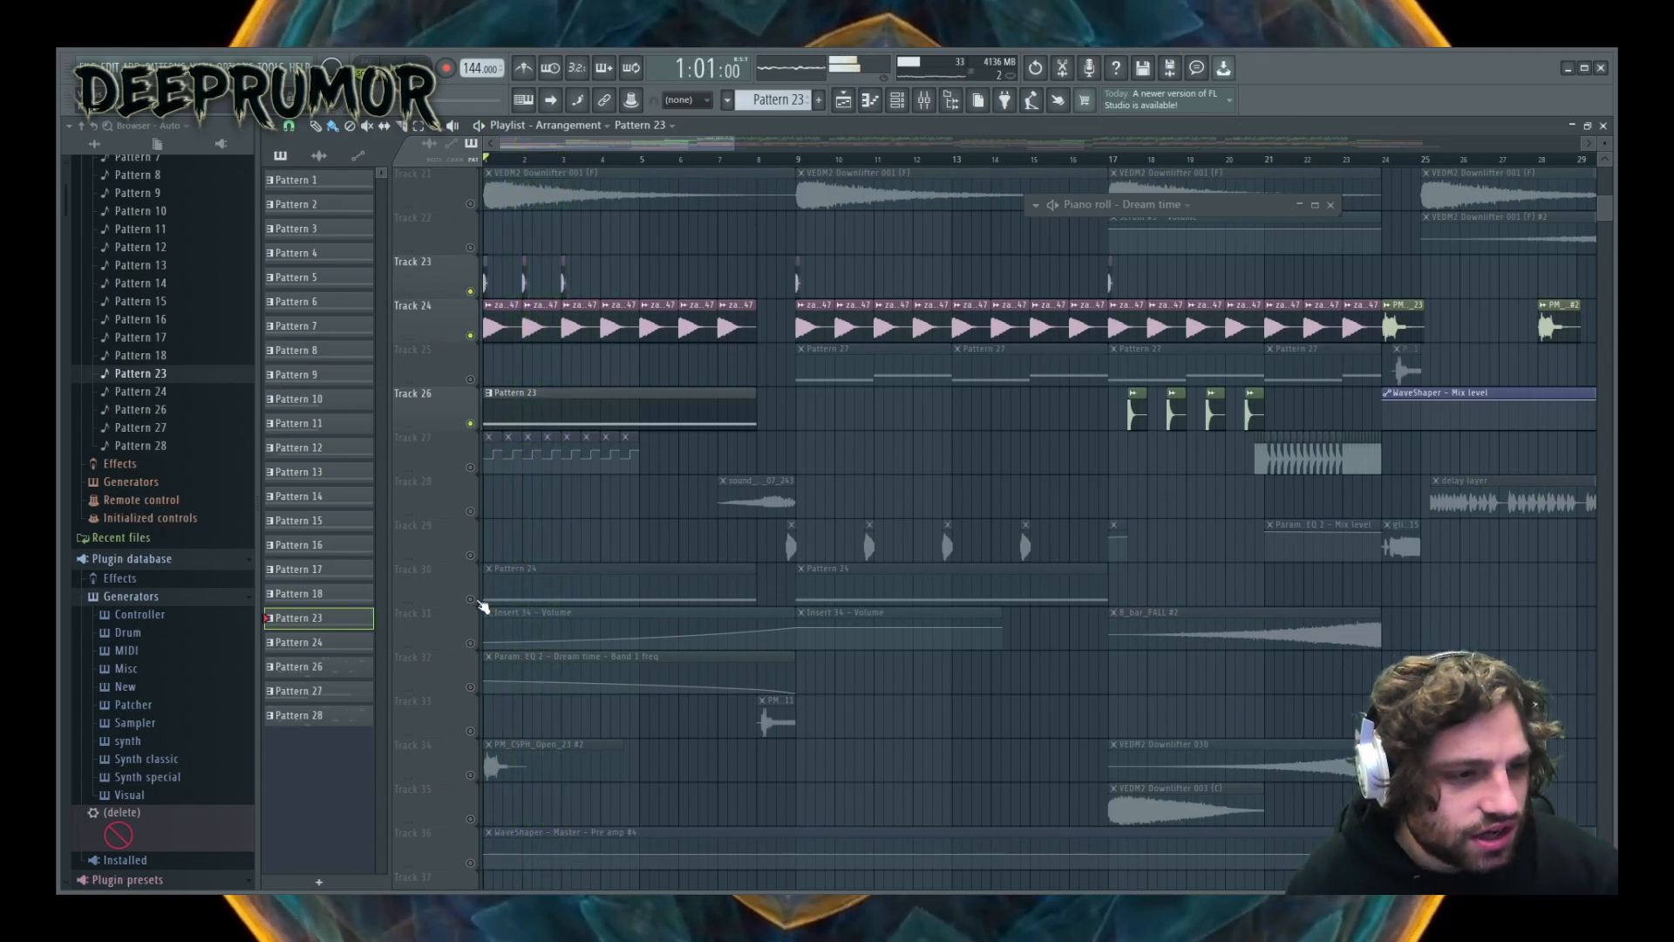
- Solo Track 30, audition Pattern 24, and open the pattern's Moon ray 3 part in the channel rack
{"action": "left_click", "coordinate": [480, 598]}
{"action": "key", "text": "space"}
{"action": "right_click", "coordinate": [481, 599]}
{"action": "key", "text": "space"}
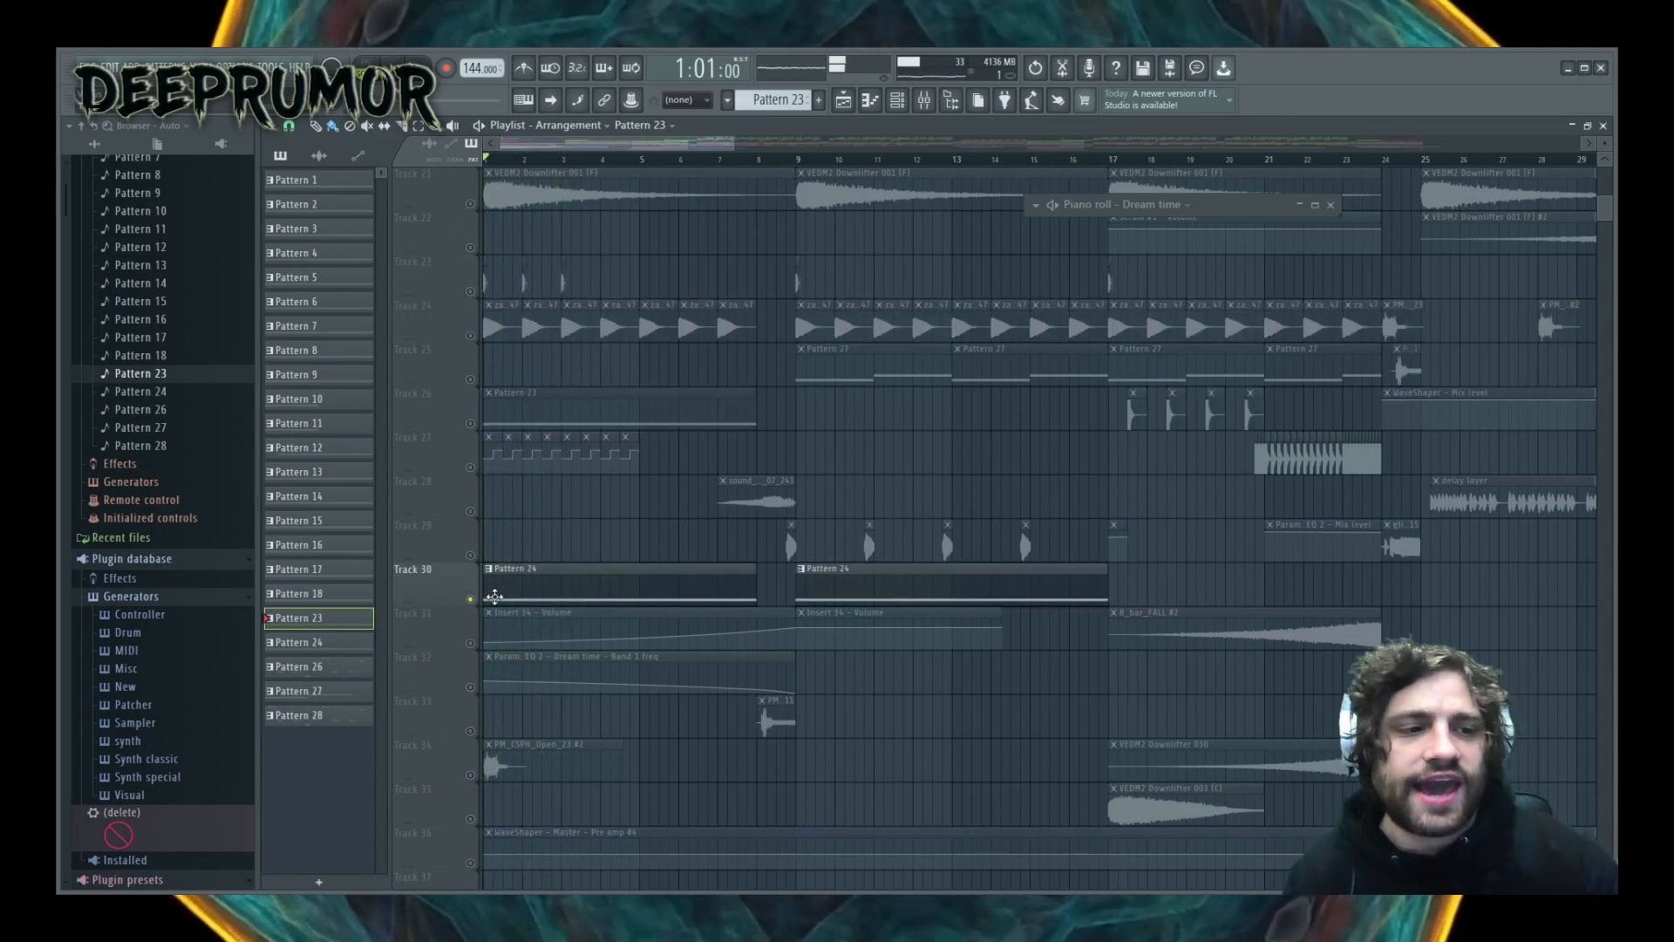
{"action": "double_click", "coordinate": [489, 596]}
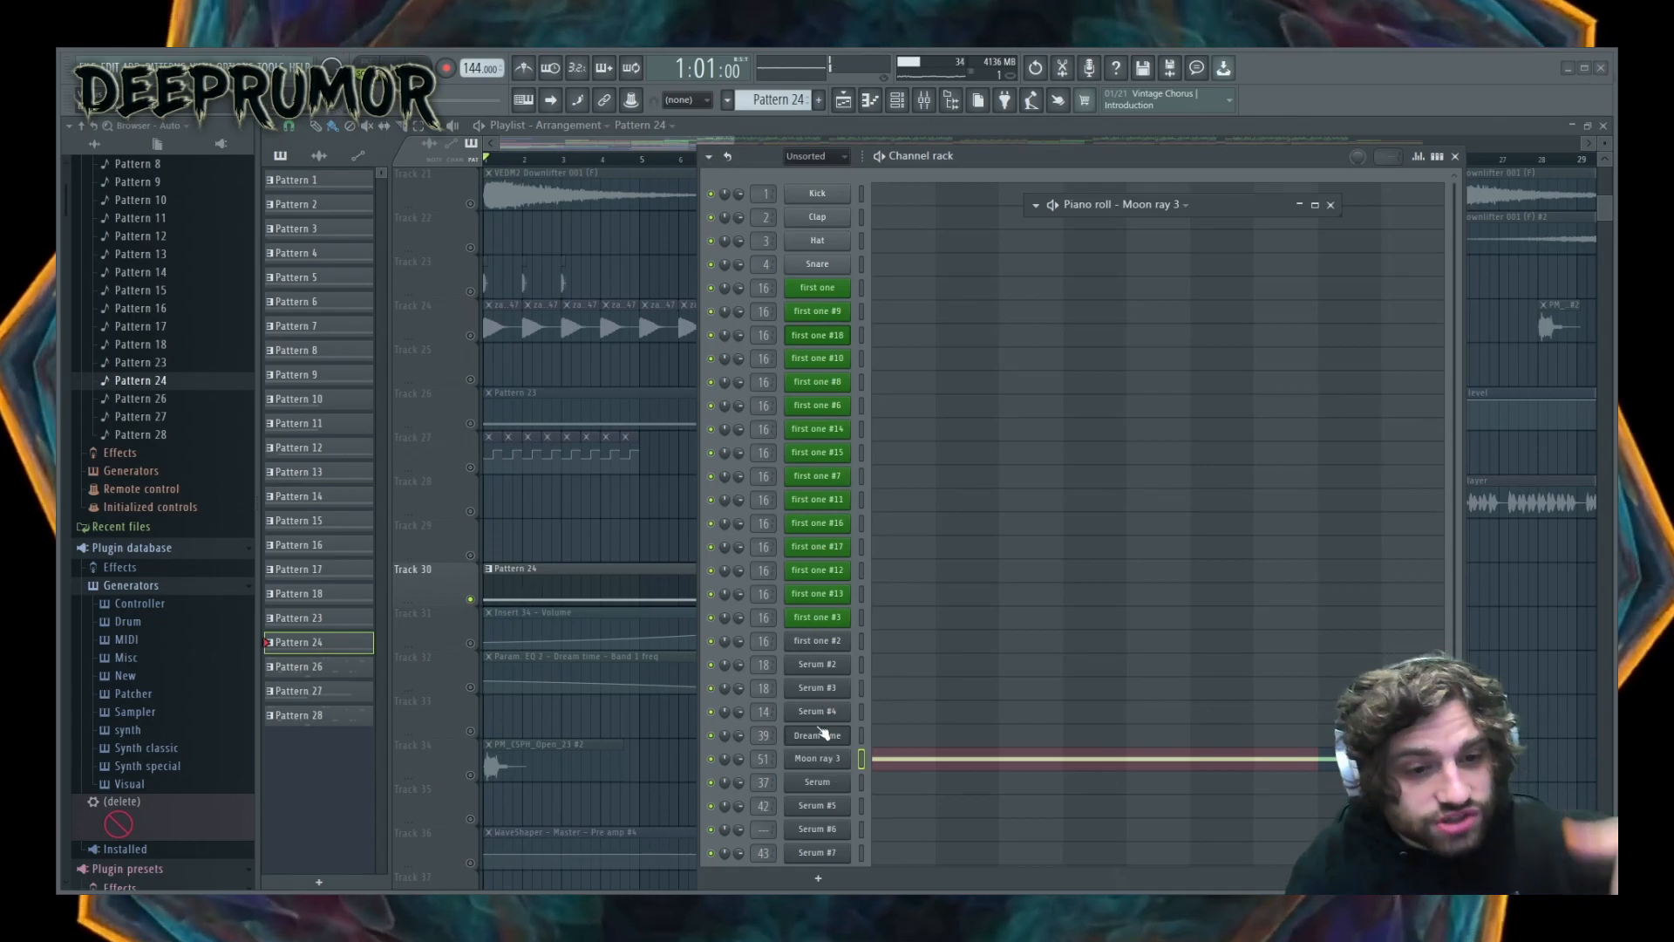
{"action": "left_click", "coordinate": [818, 781]}
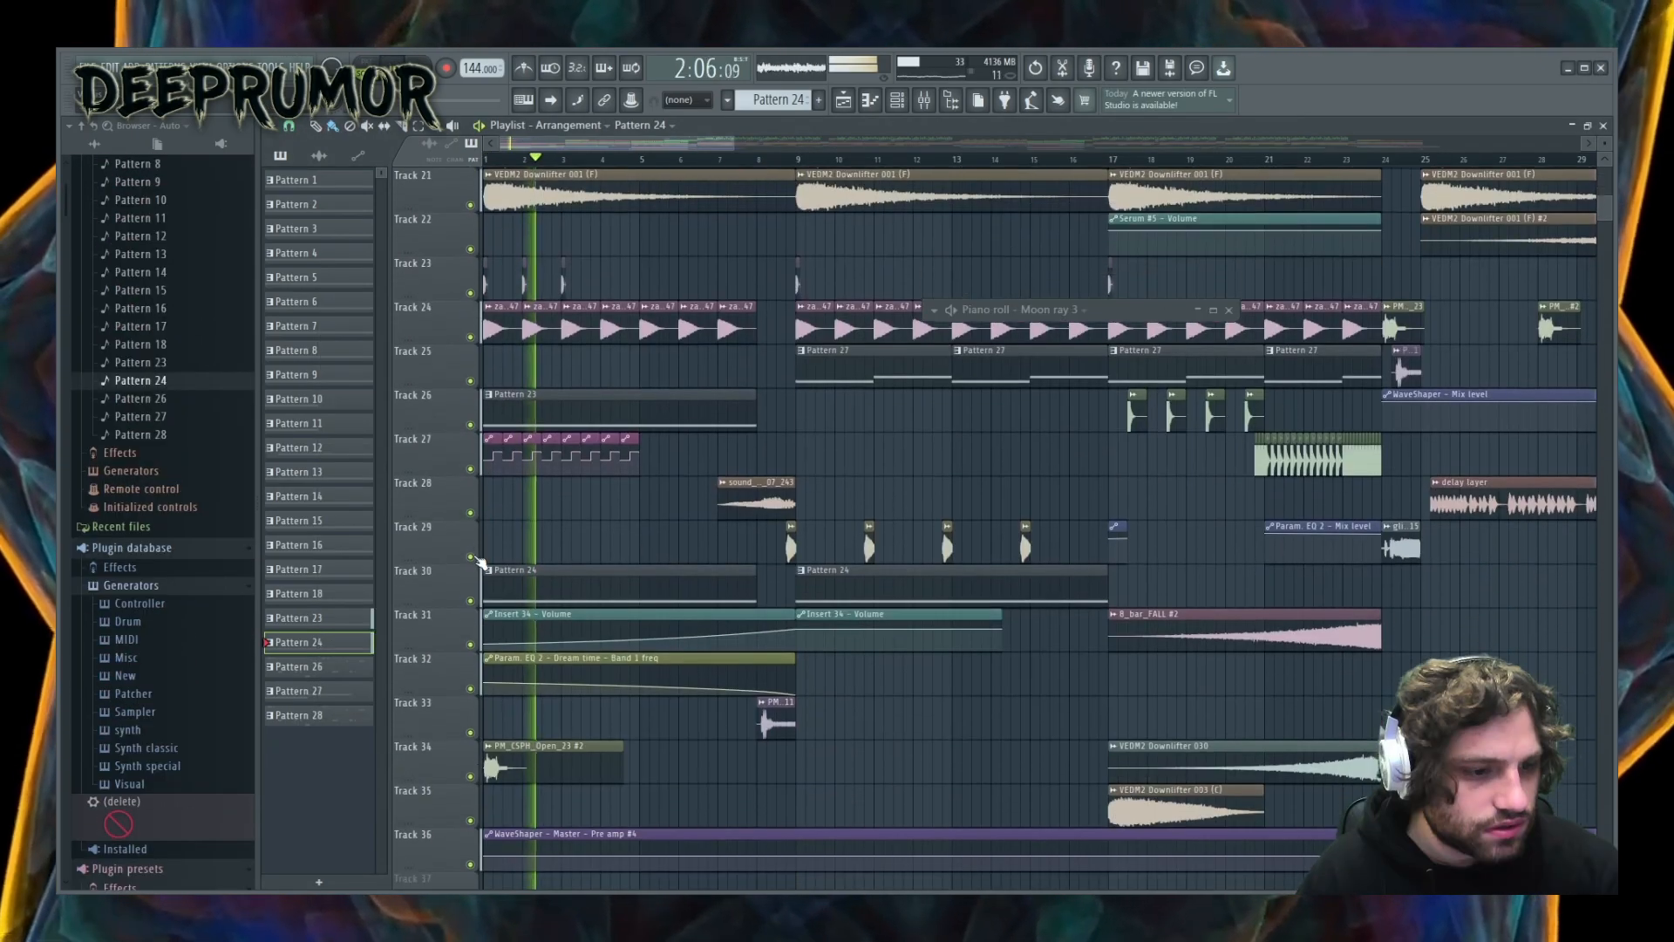
- Play the intro with all tracks enabled and look over its automation and effect layers from Track 21 to Track 40
{"action": "scroll", "coordinate": [478, 561], "scroll_direction": "down", "scroll_amount": 5}
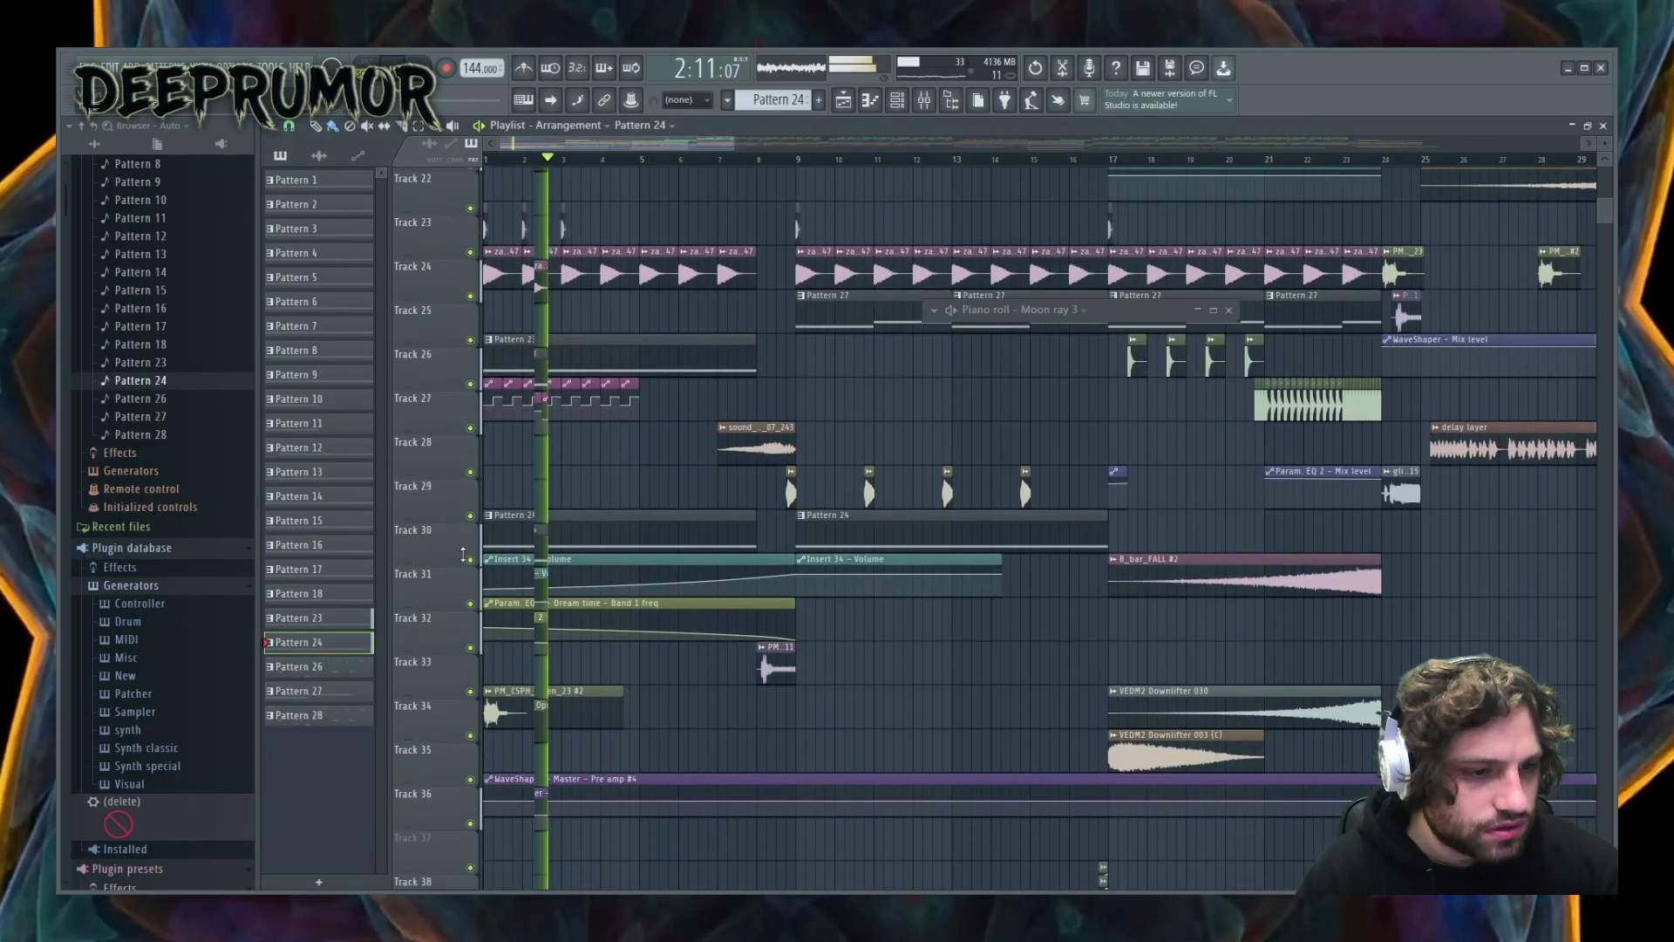
{"action": "scroll", "coordinate": [463, 556], "scroll_direction": "up", "scroll_amount": 6}
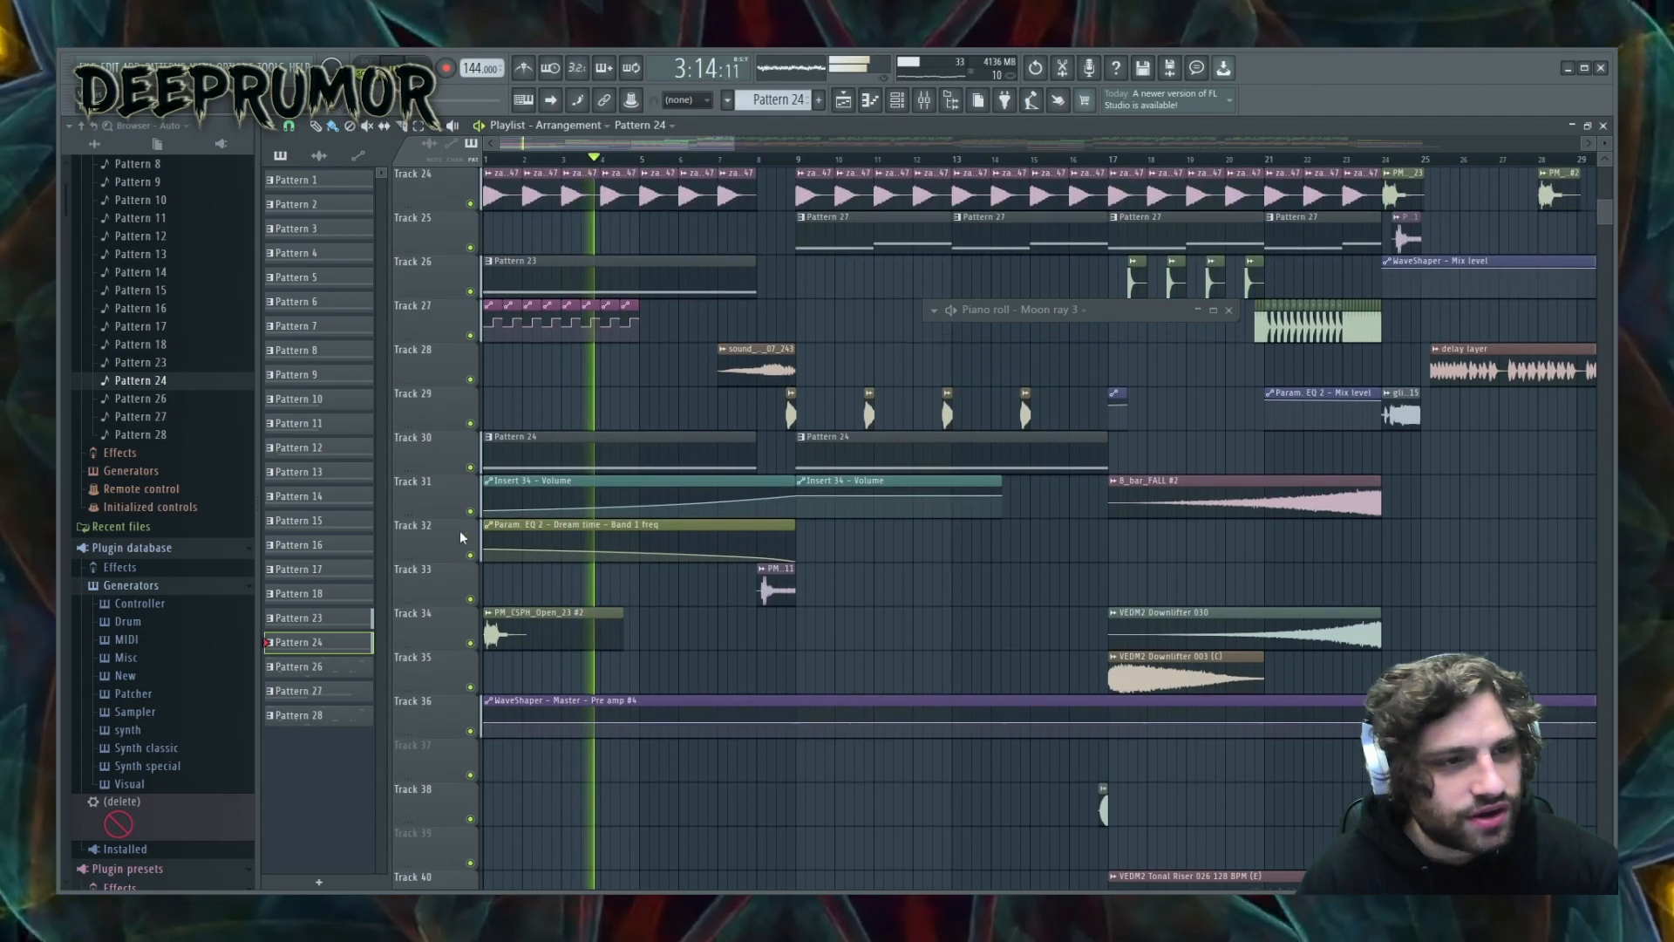
{"action": "scroll", "coordinate": [593, 555], "scroll_direction": "down", "scroll_amount": 4}
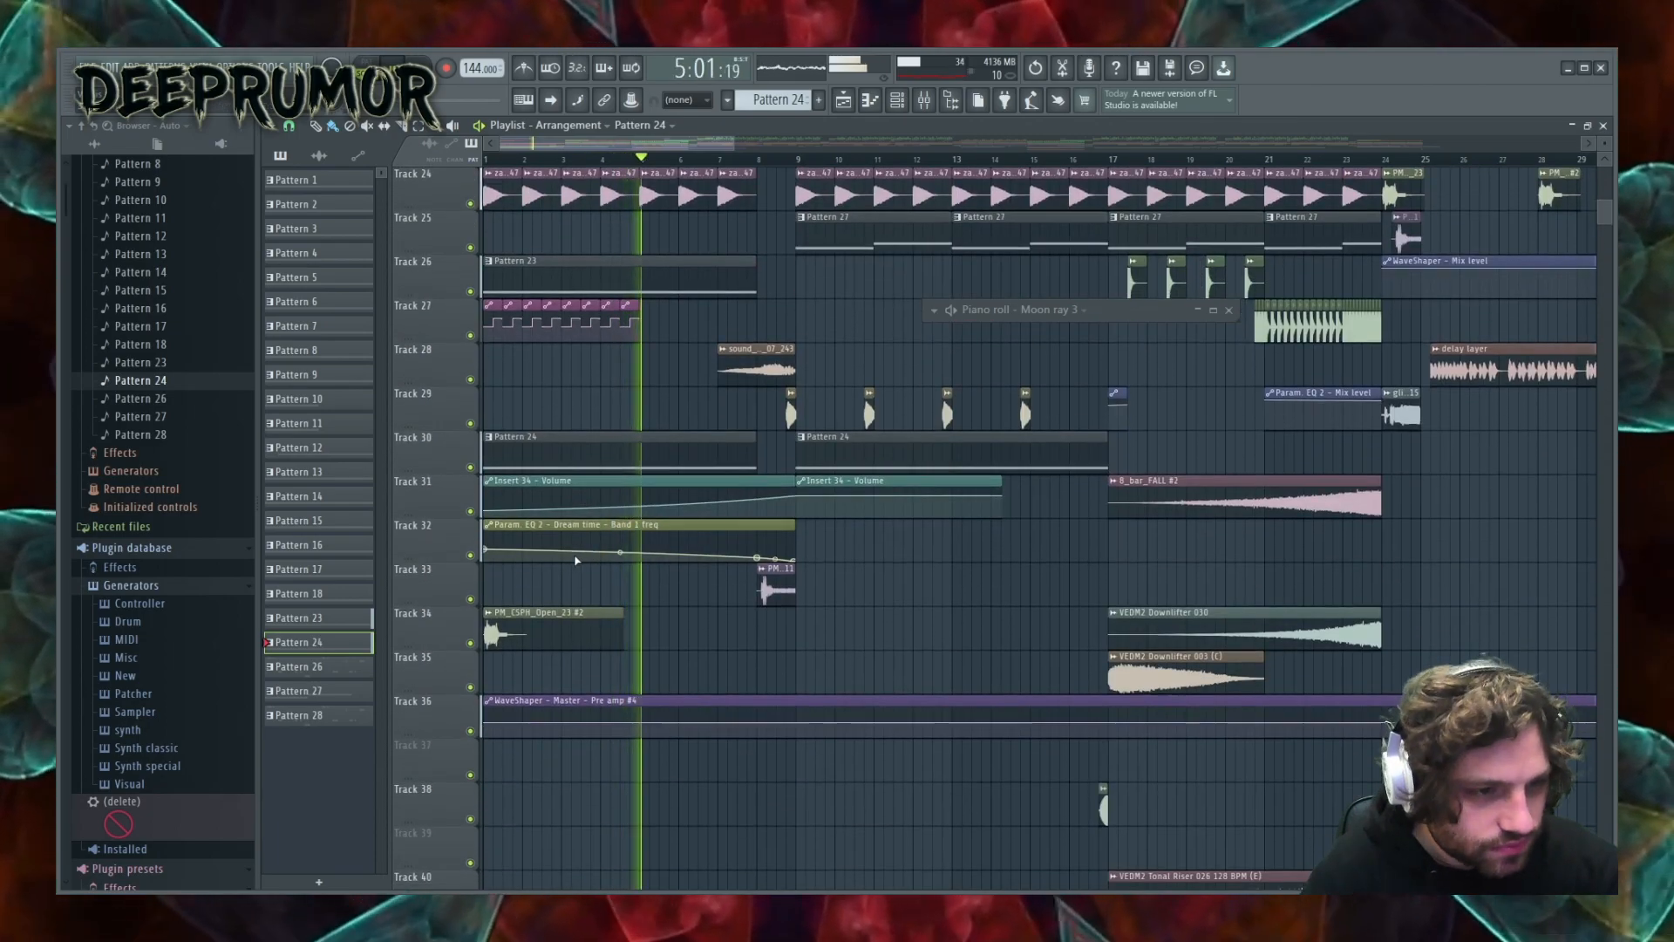
{"action": "scroll", "coordinate": [724, 589], "scroll_direction": "up", "scroll_amount": 12}
{"action": "scroll", "coordinate": [723, 589], "scroll_direction": "down", "scroll_amount": 8}
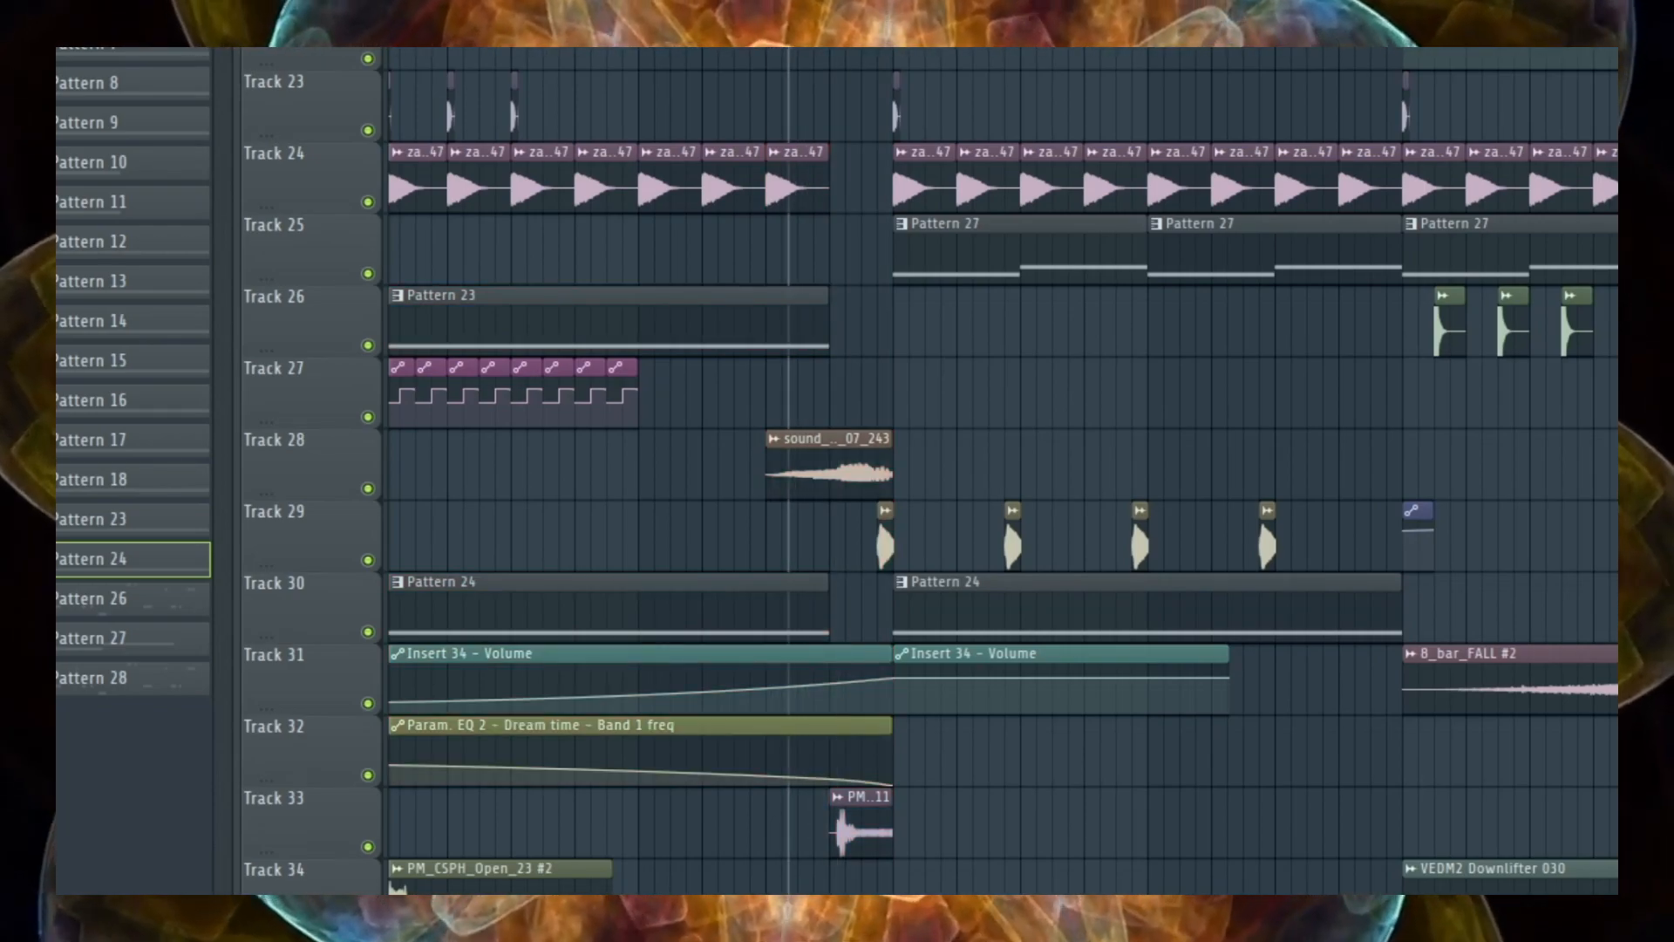
{"action": "key", "text": "space"}
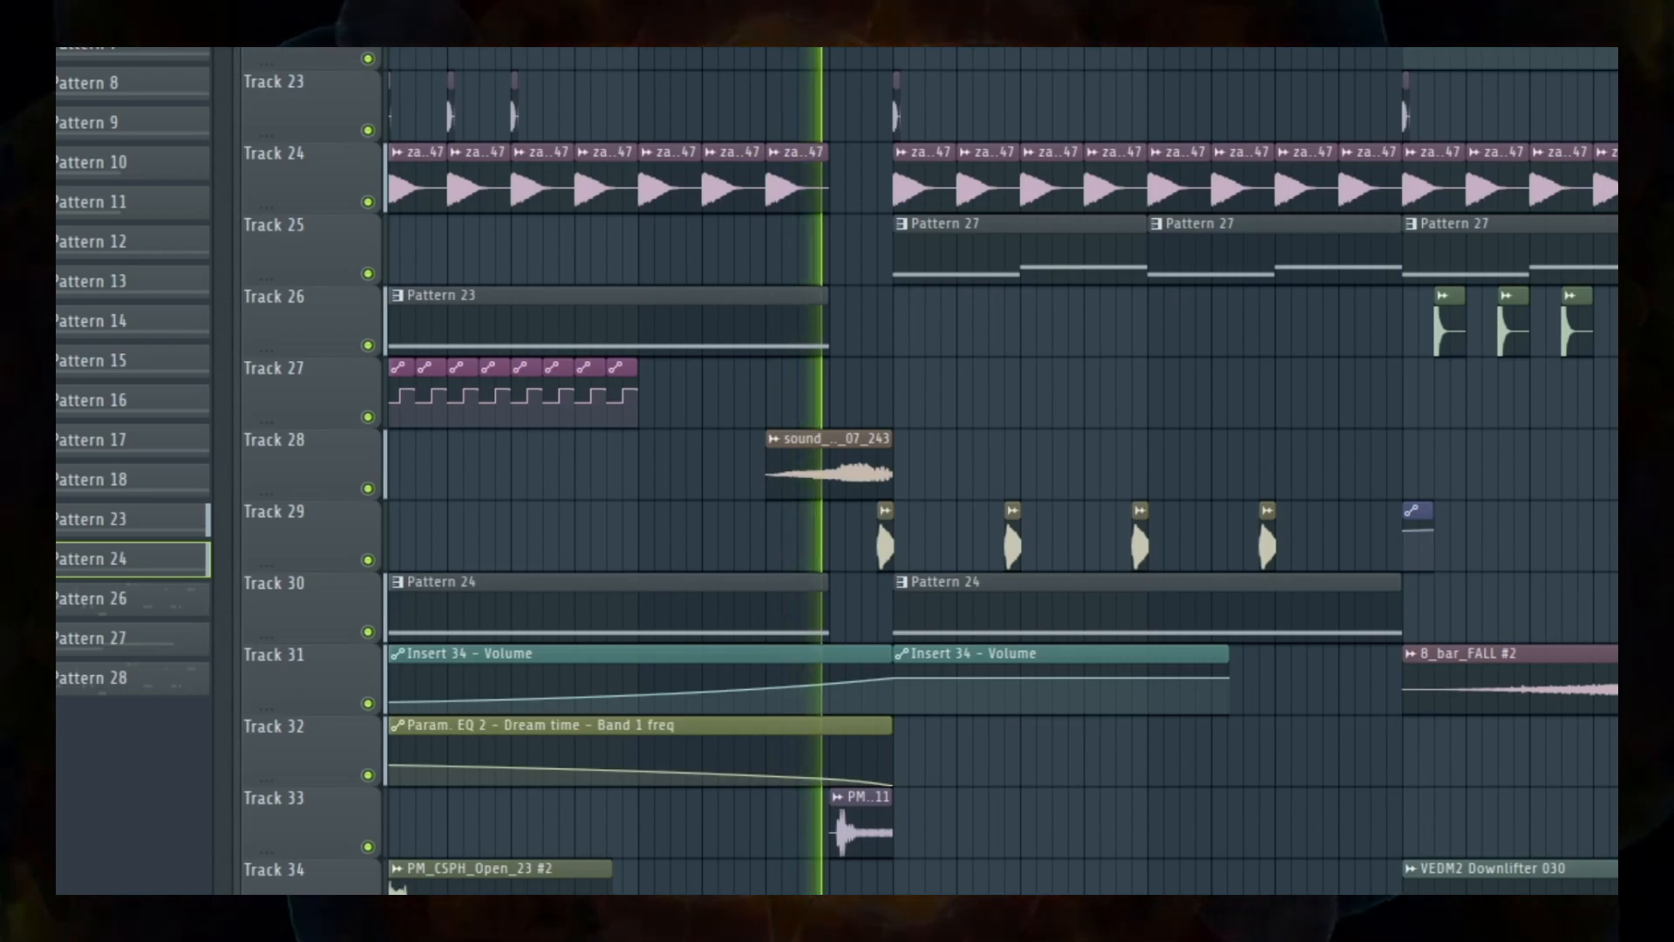
{"action": "key", "text": "space"}
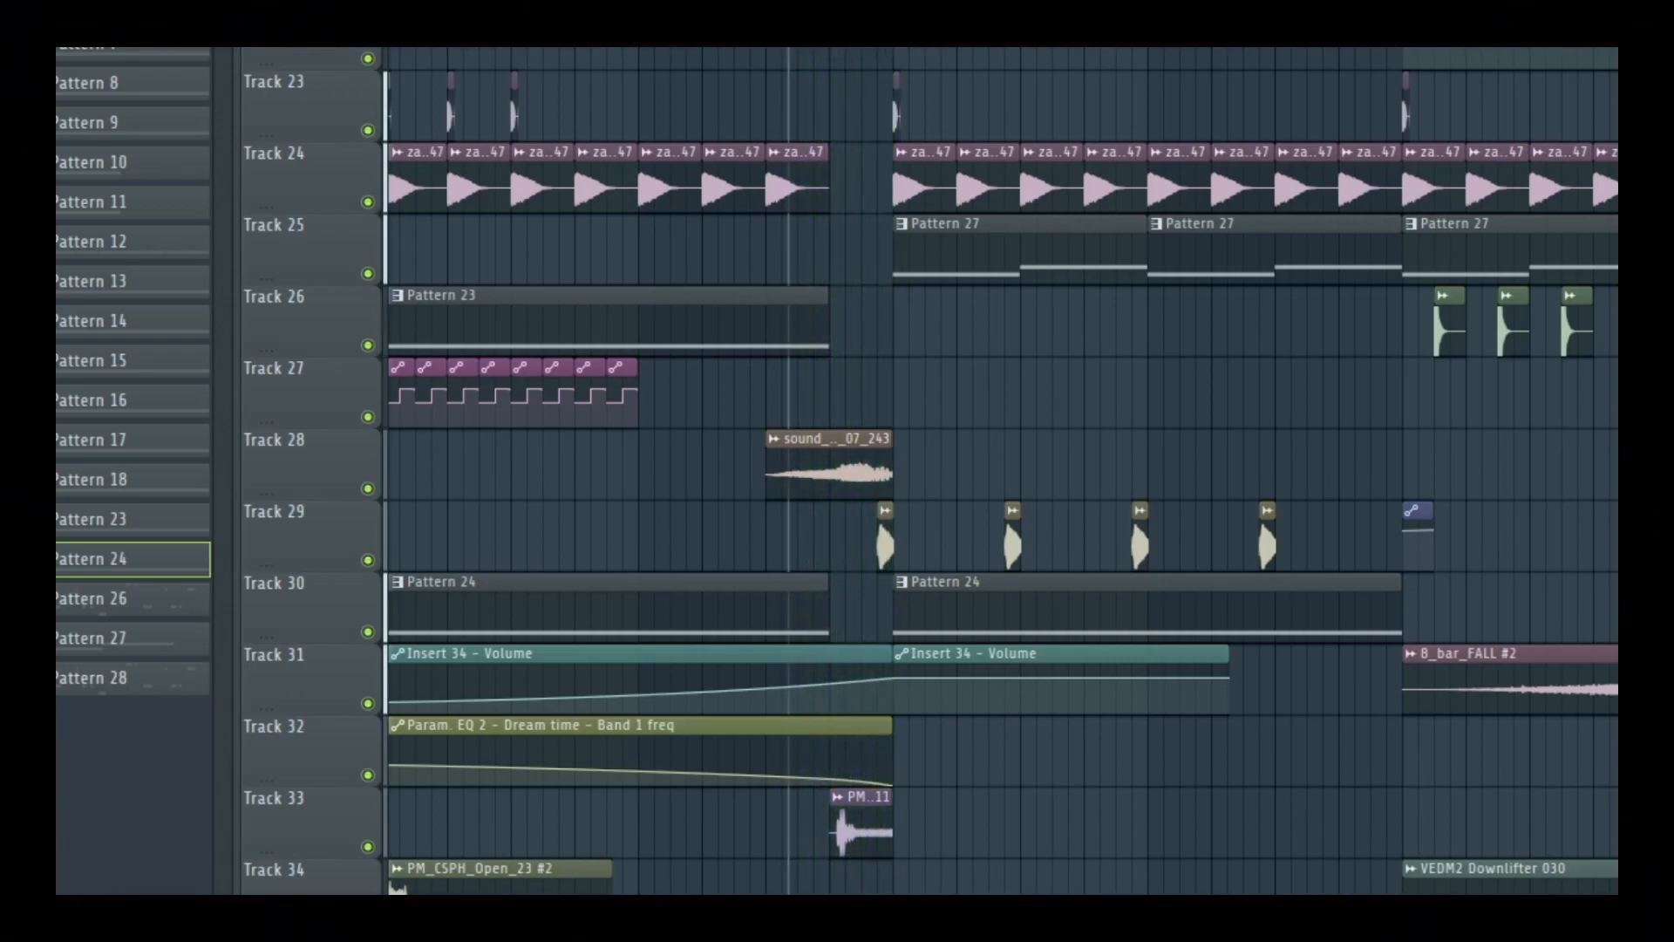
- Highlight the one-bar gap before bar 9, clear the time selection, and play the transition from around bar 8
{"action": "left_click_drag", "start_coordinate": [829, 51], "coordinate": [941, 51]}
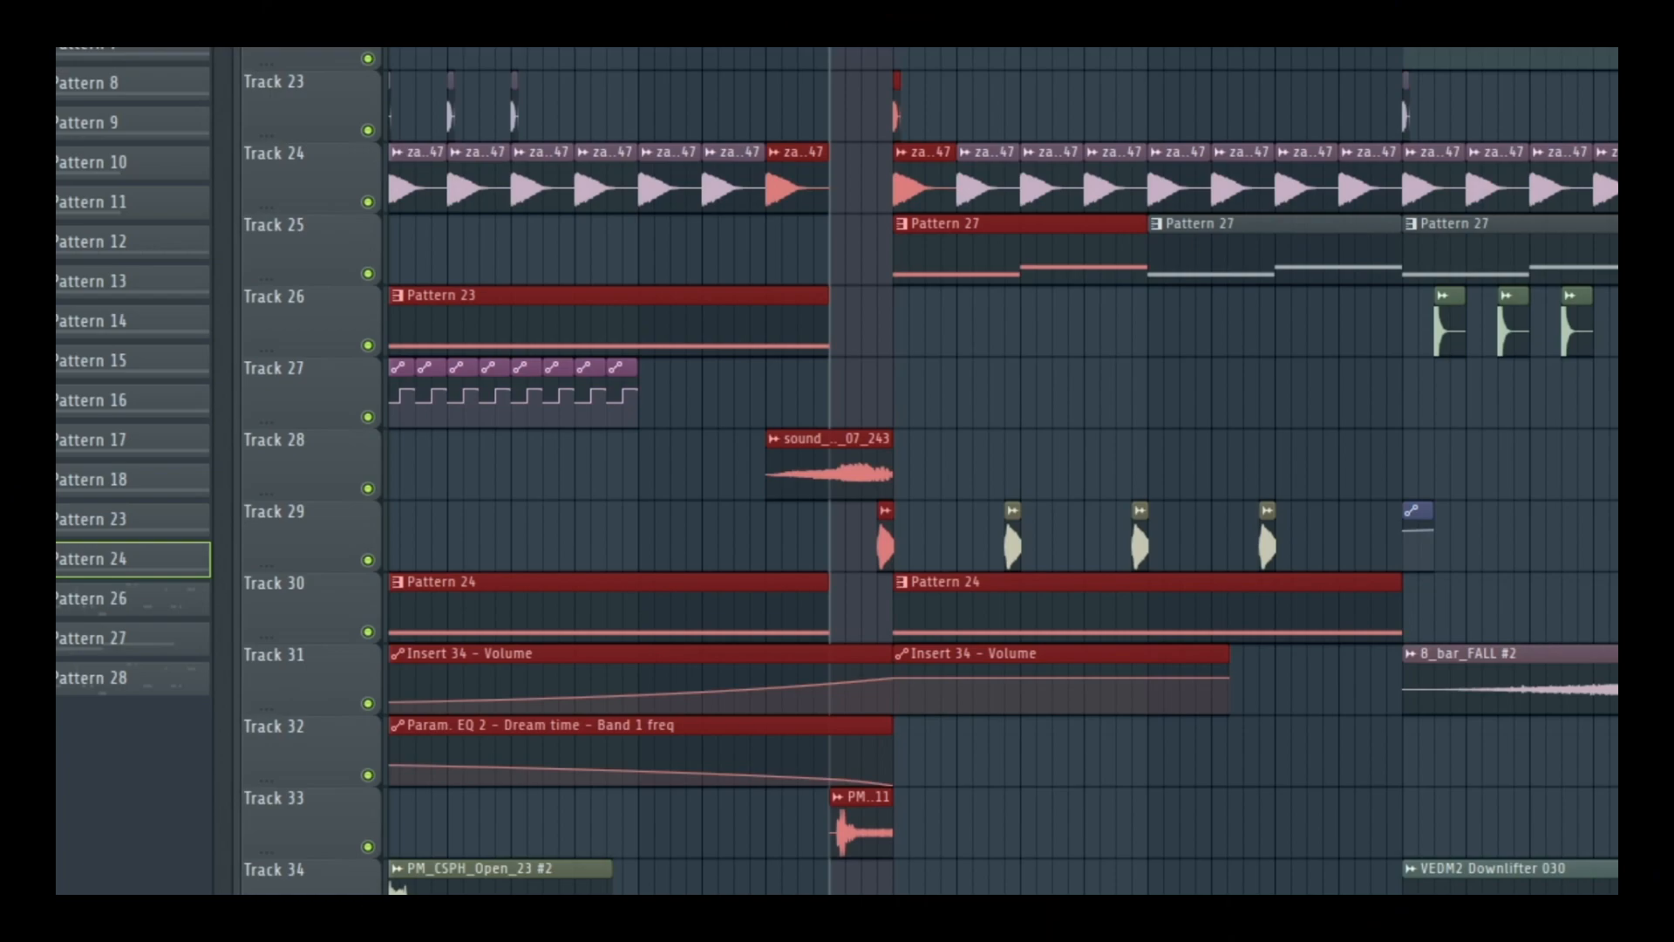
{"action": "left_click_drag", "start_coordinate": [898, 51], "coordinate": [389, 50]}
{"action": "double_click", "coordinate": [837, 51]}
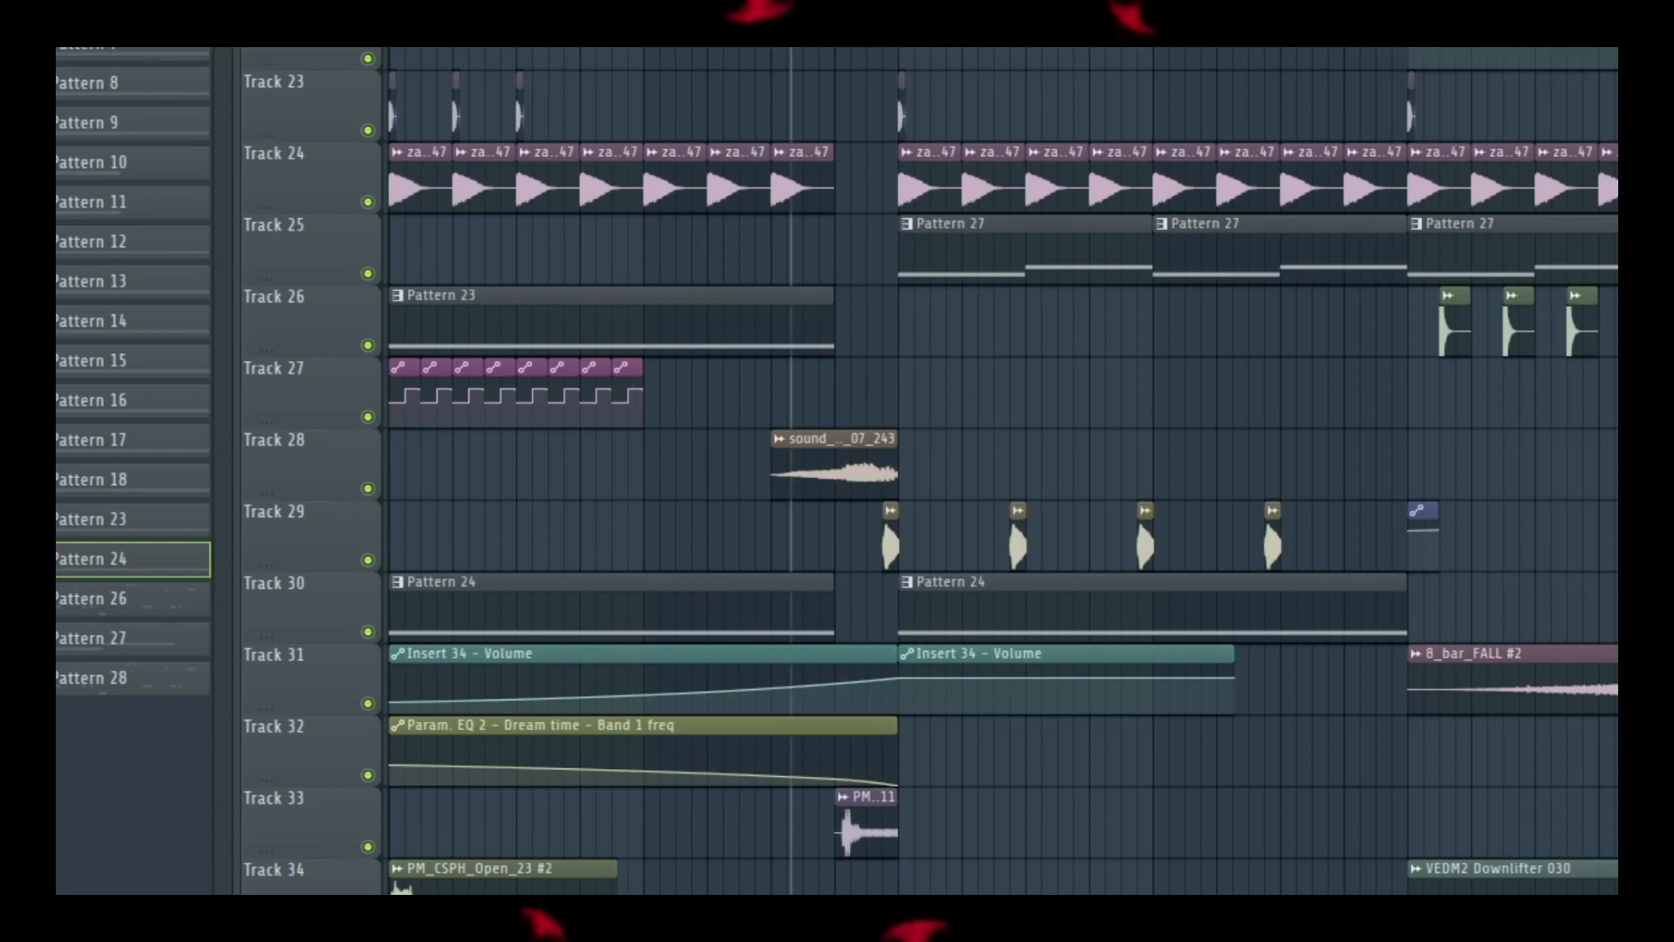
{"action": "left_click_drag", "start_coordinate": [630, 49], "coordinate": [826, 49]}
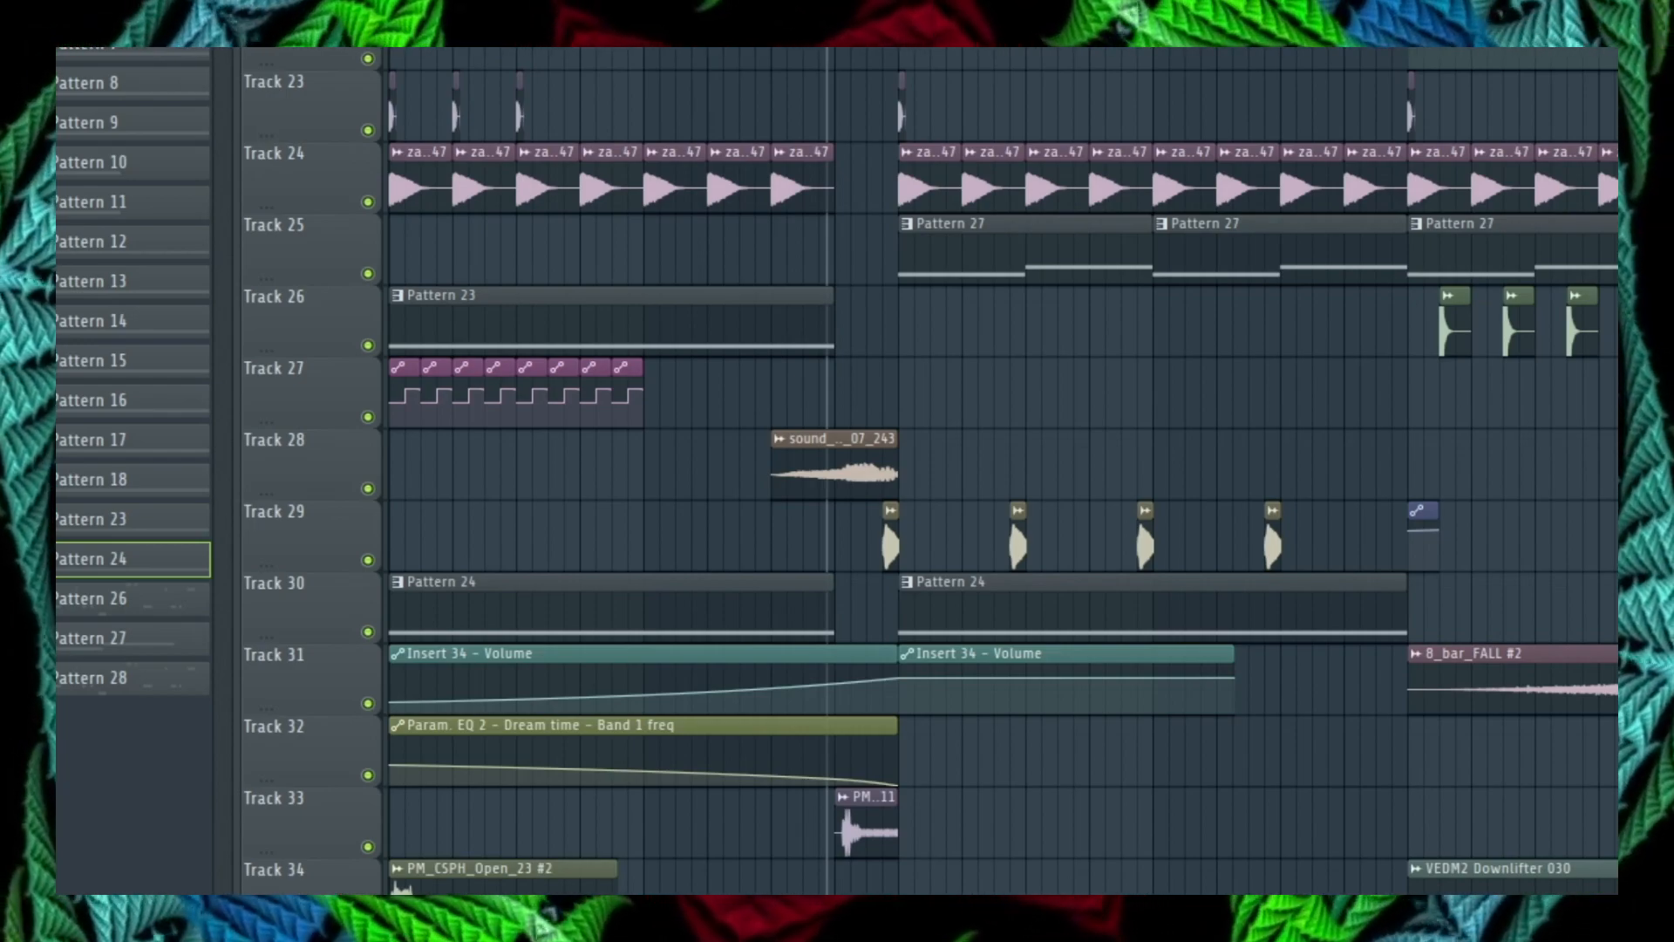
{"action": "key", "text": "space"}
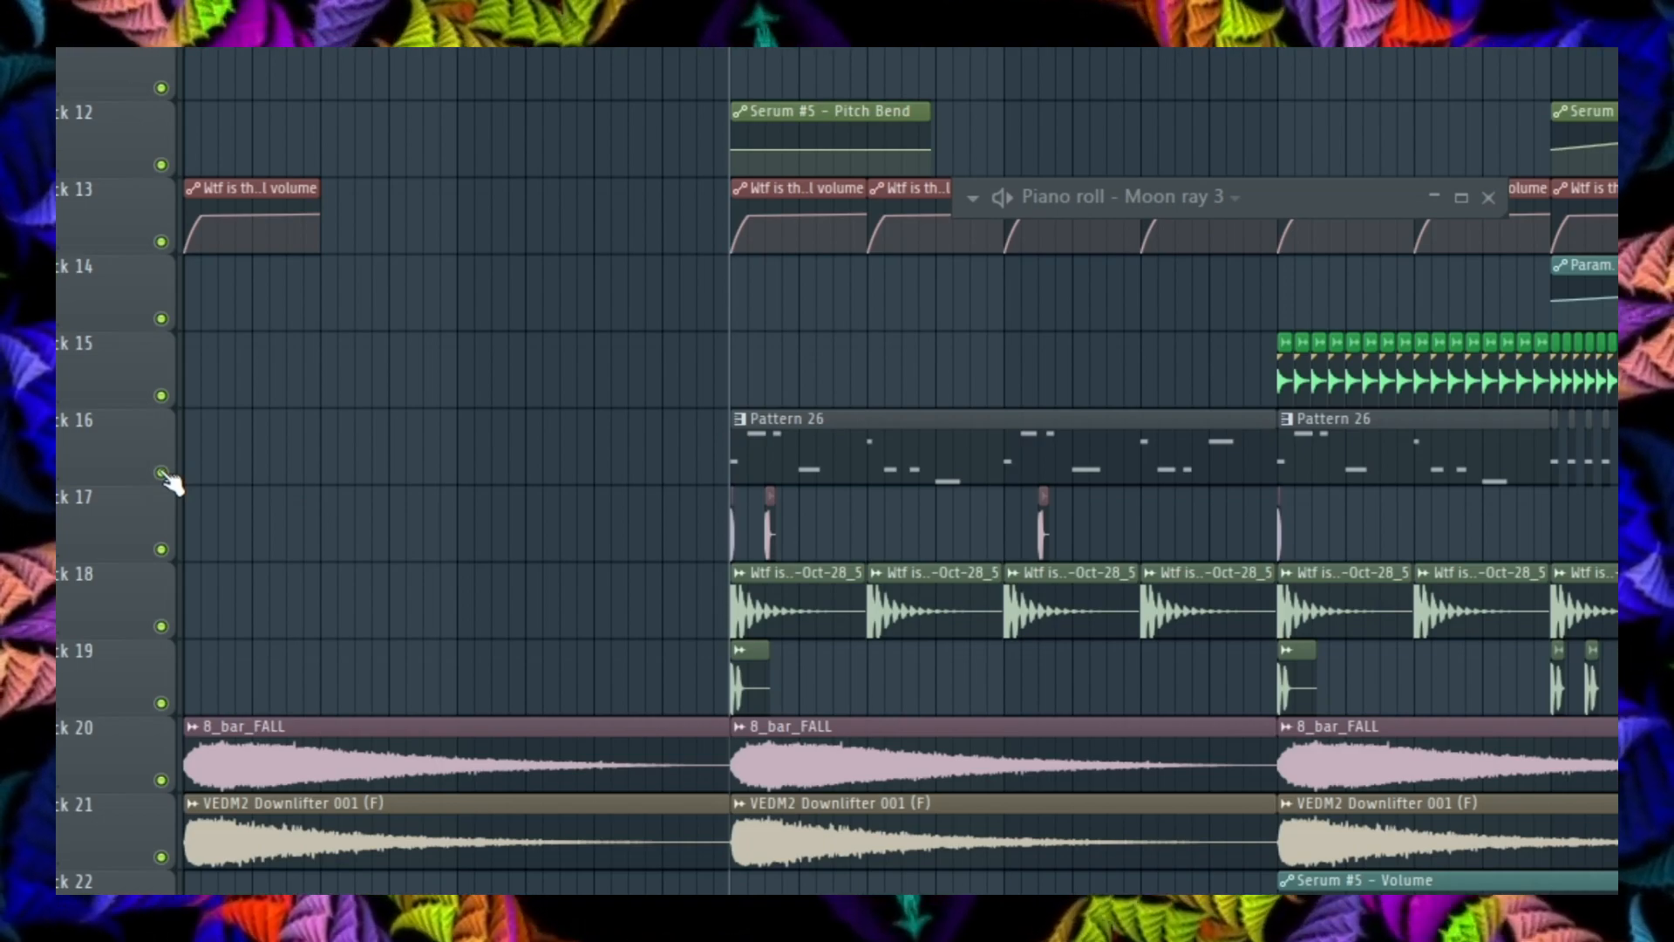
- Audition Pattern 26 with Track 16 soloed, restore all tracks, and play the section from bar 9
{"action": "right_click", "coordinate": [163, 474]}
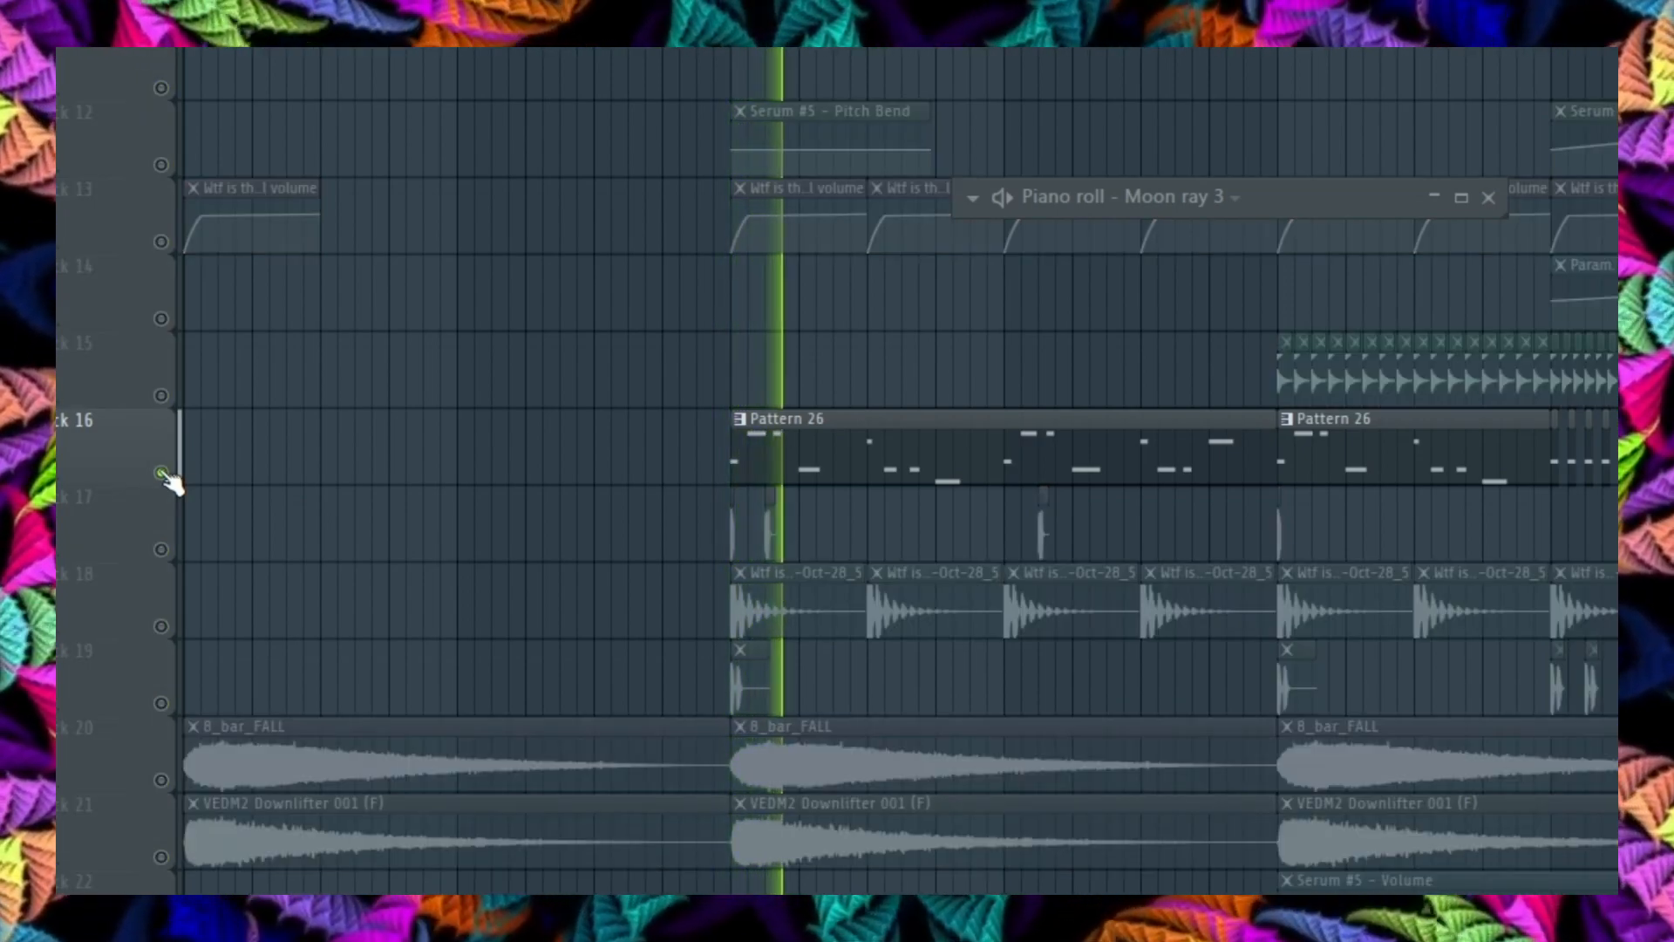
{"action": "key", "text": "space"}
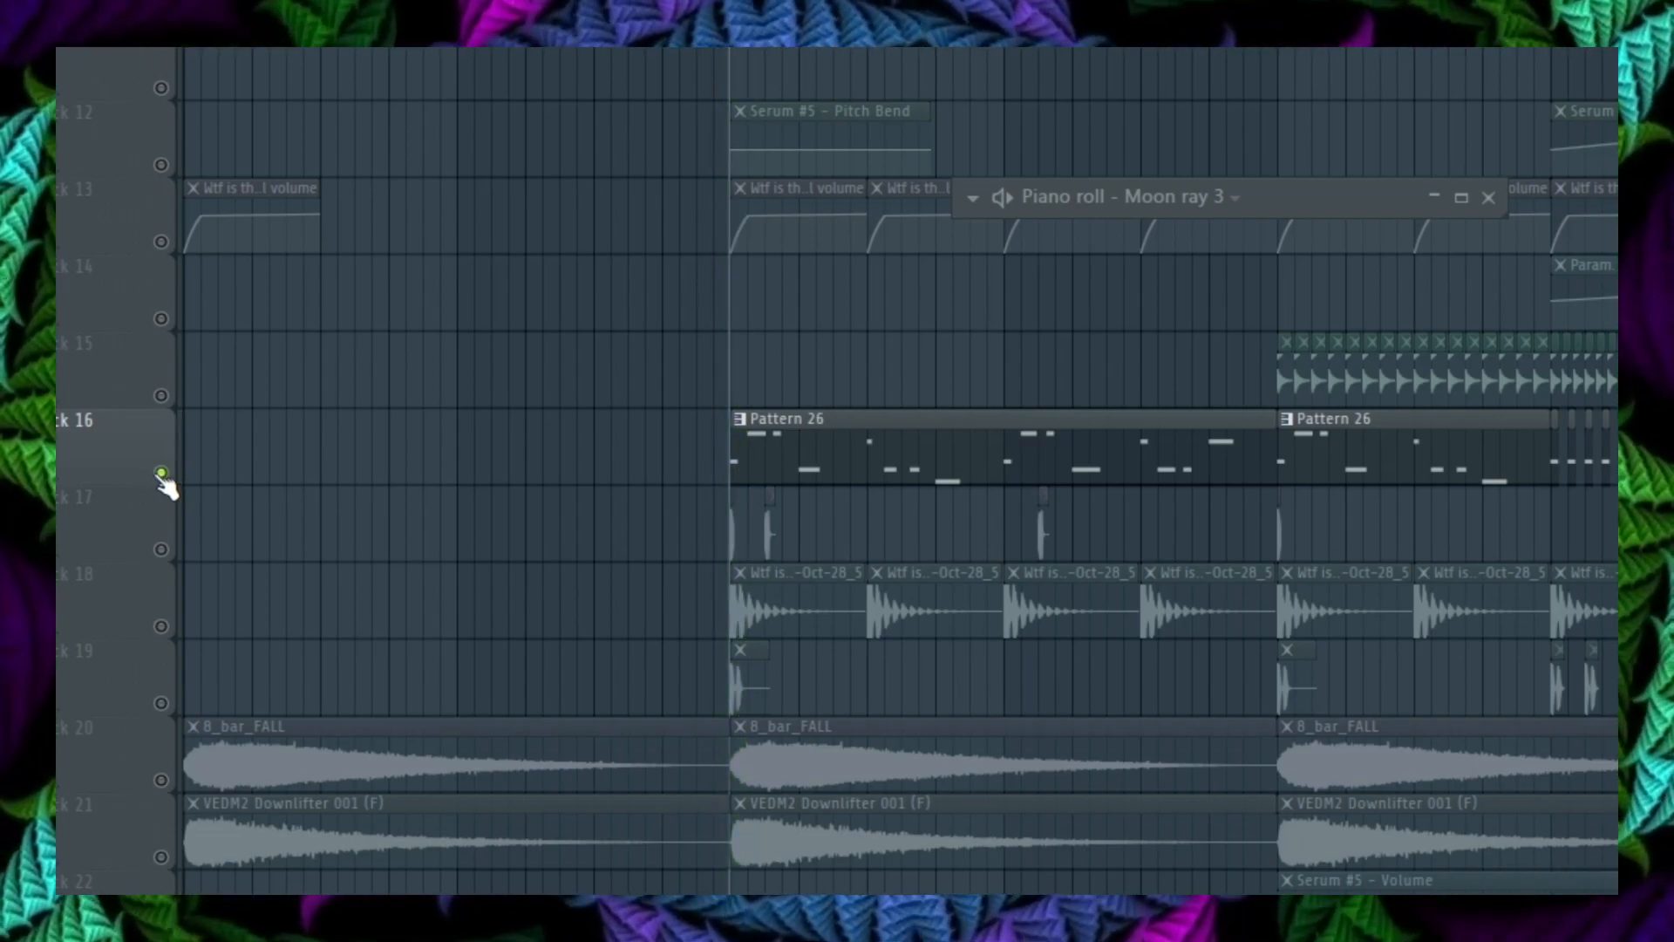
{"action": "key", "text": "space"}
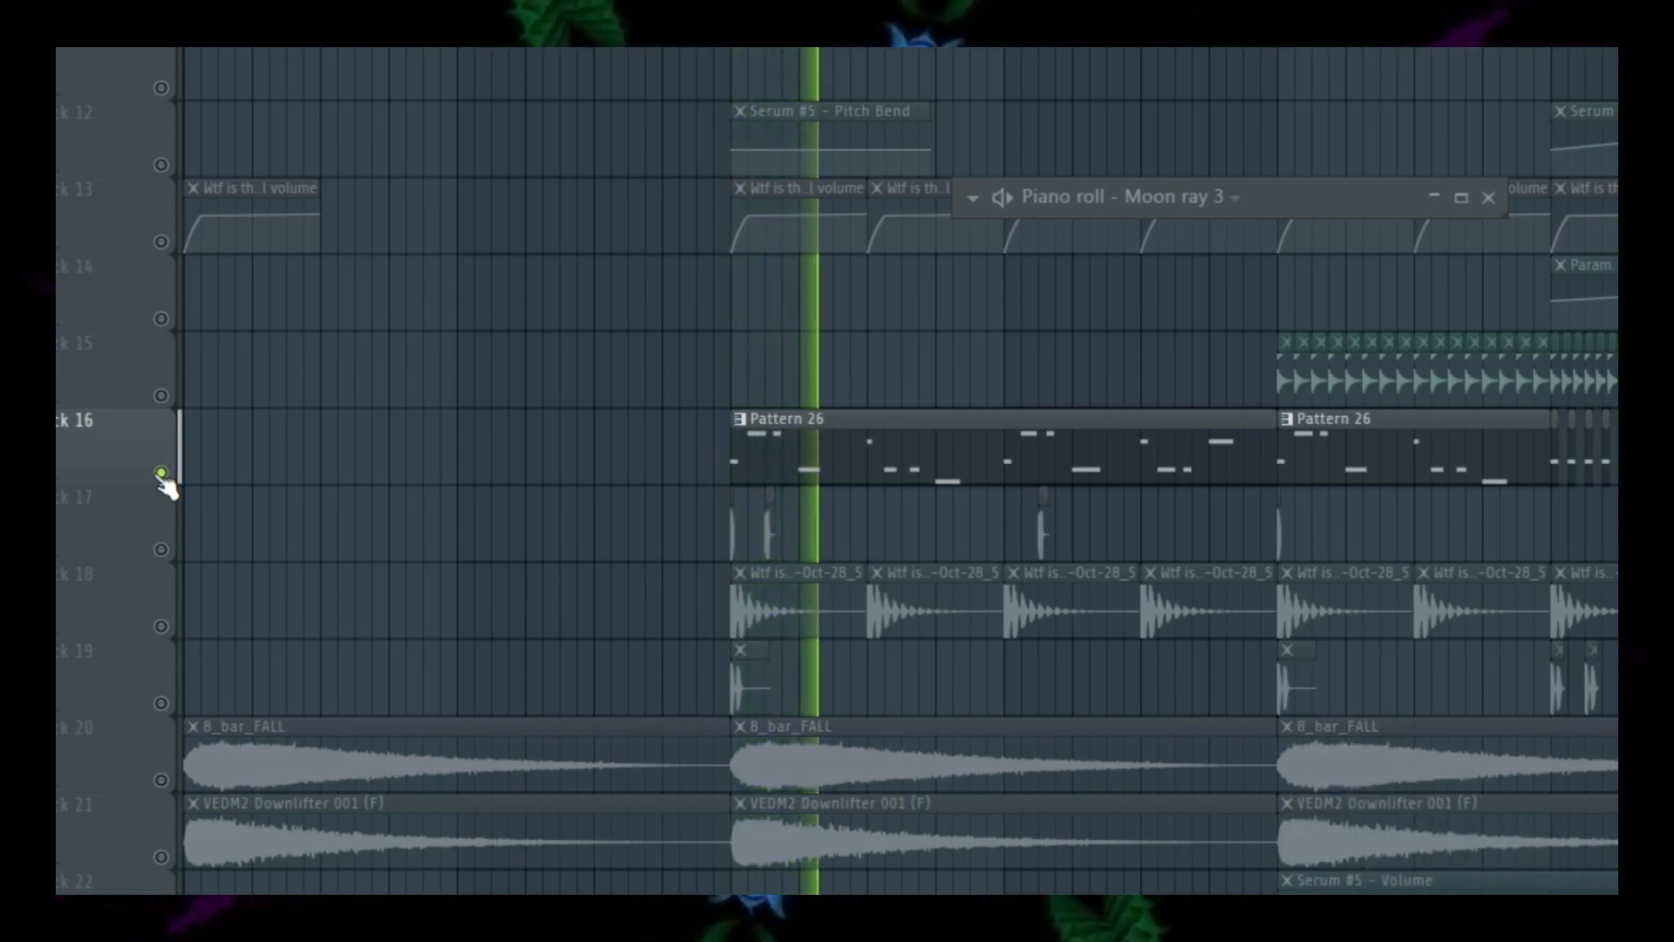
{"action": "key", "text": "space"}
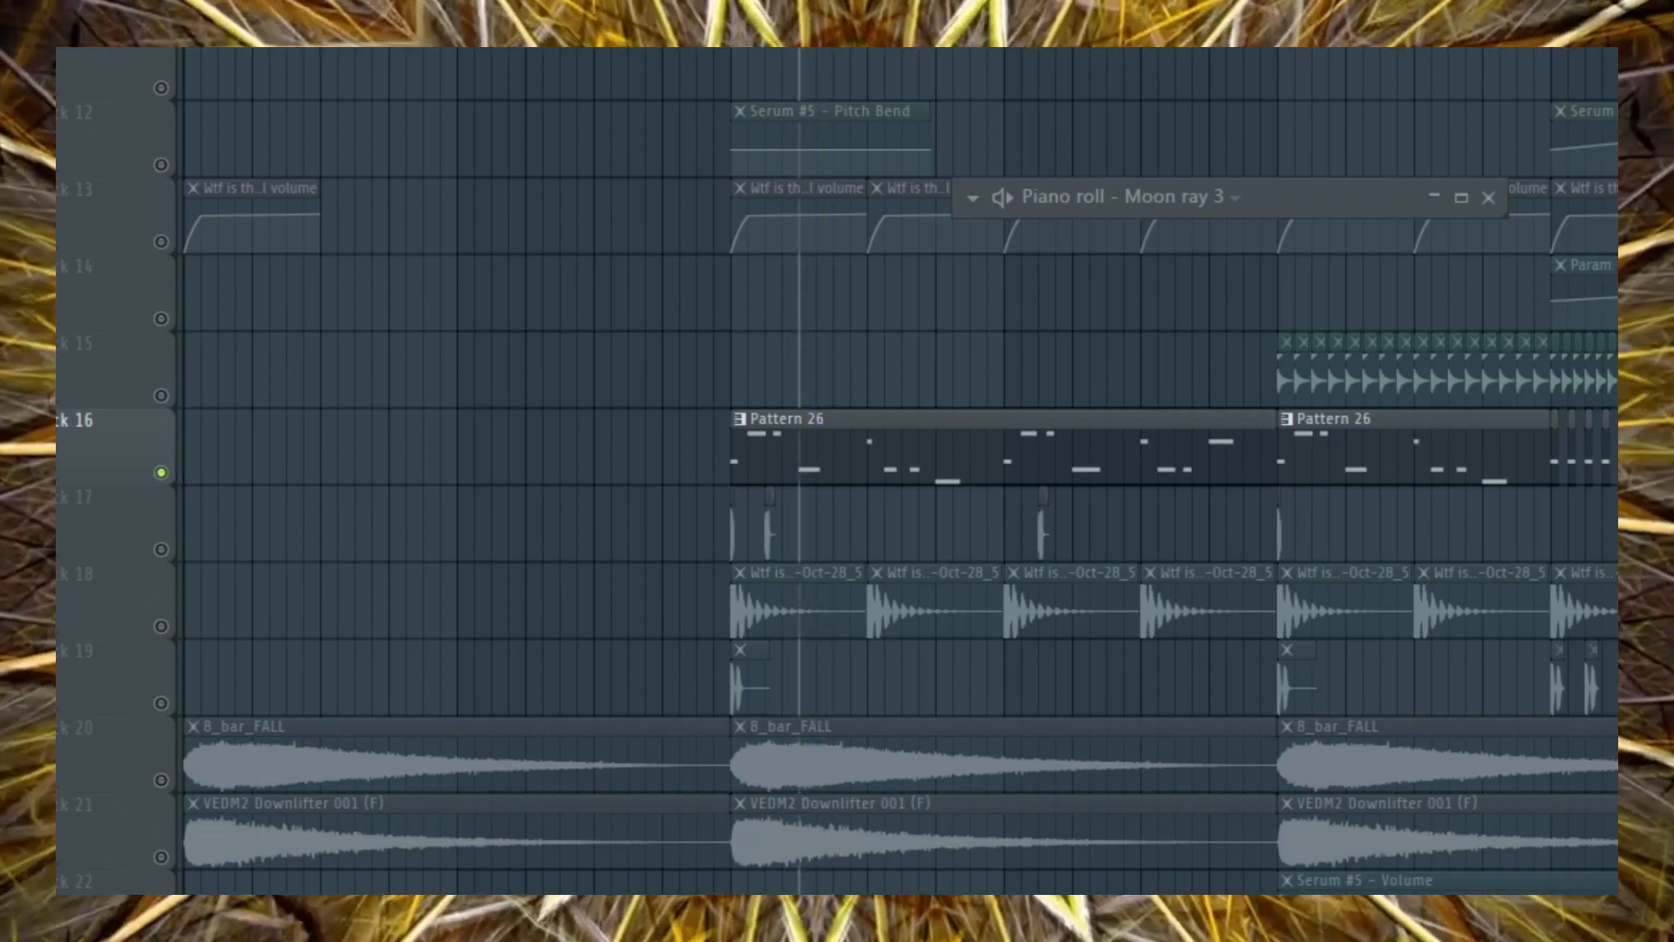
{"action": "right_click", "coordinate": [177, 481]}
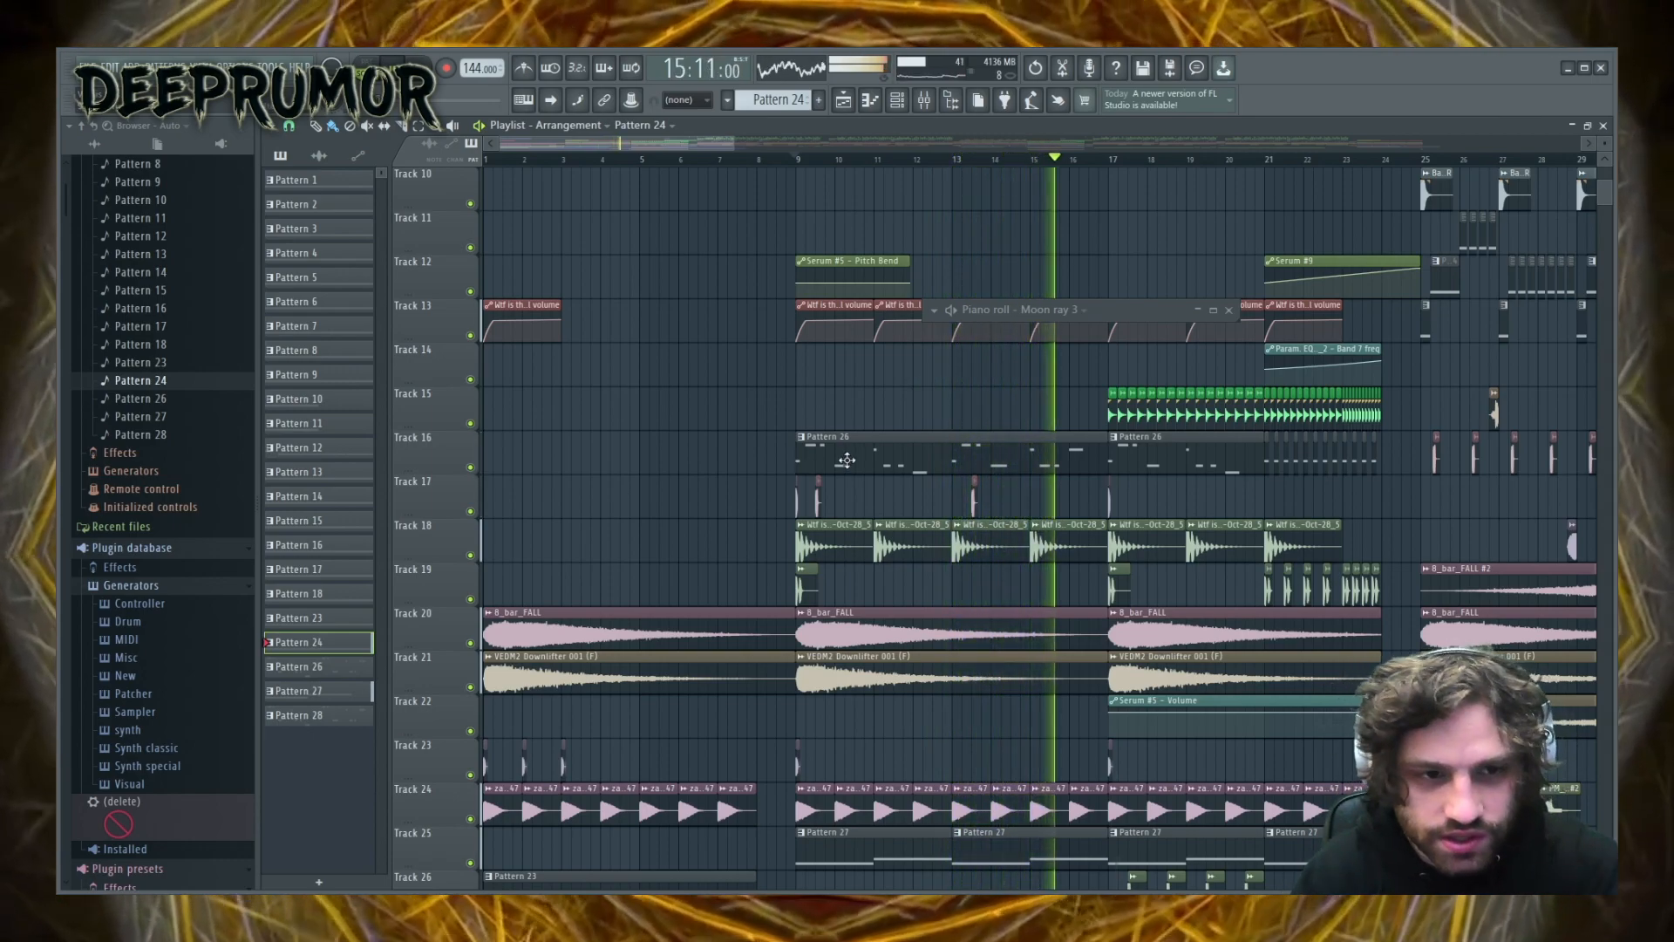
{"action": "key", "text": "space"}
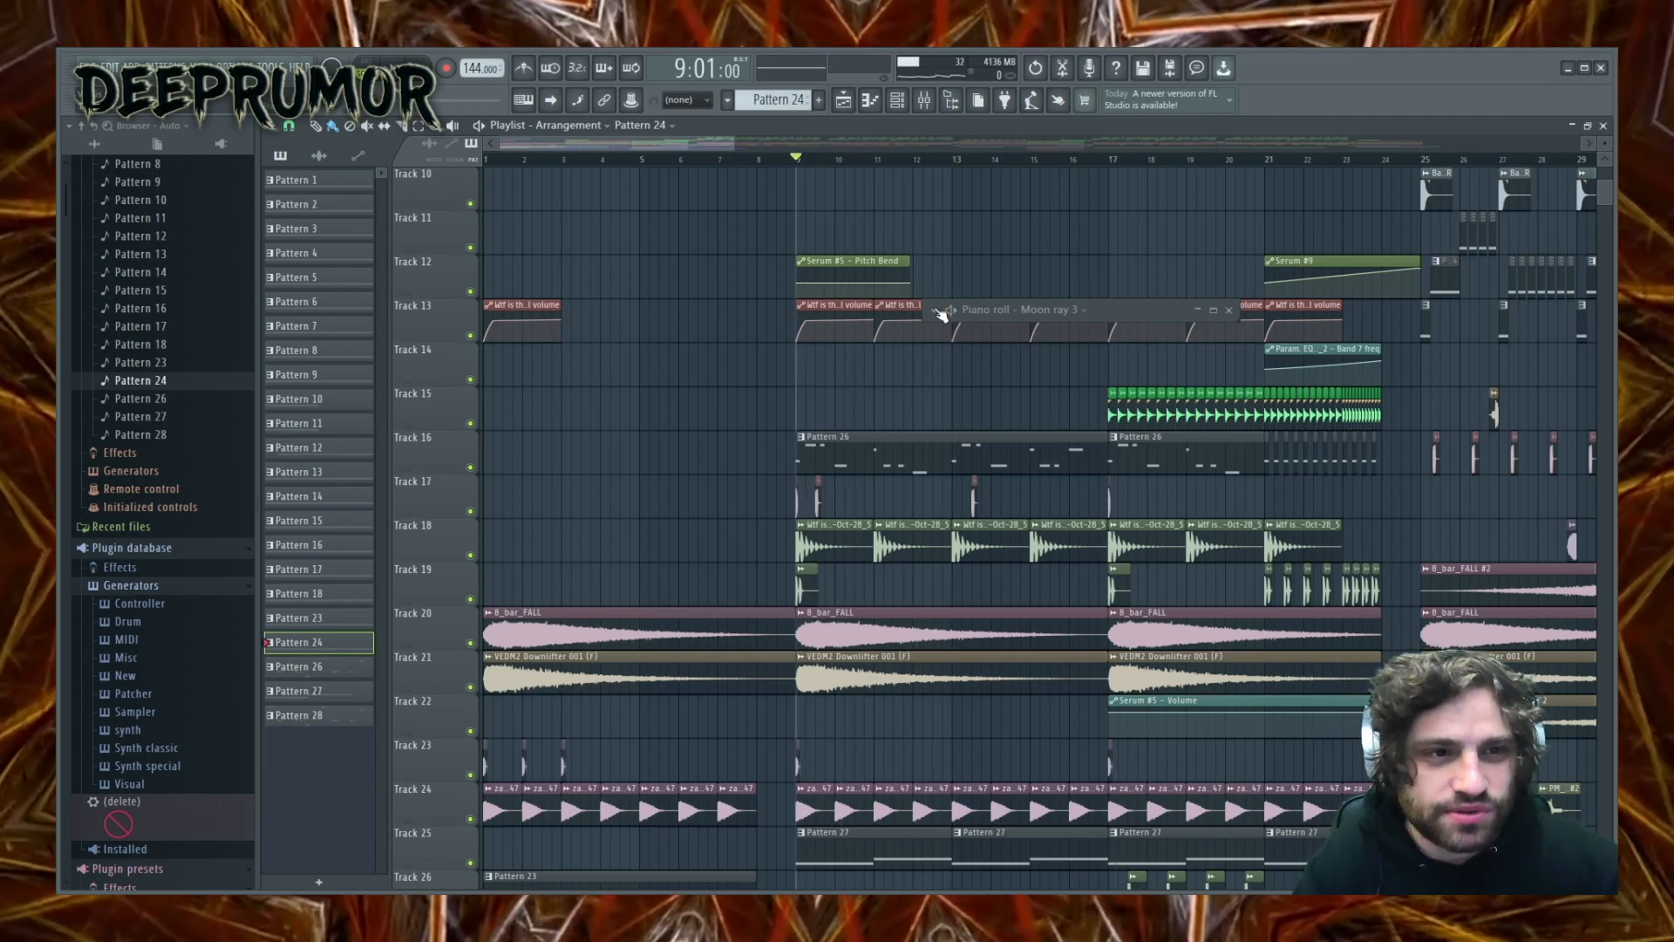
- Solo Track 16 again and briefly play Pattern 26 from bar 9
{"action": "scroll", "coordinate": [1009, 357], "scroll_direction": "down", "scroll_amount": 6}
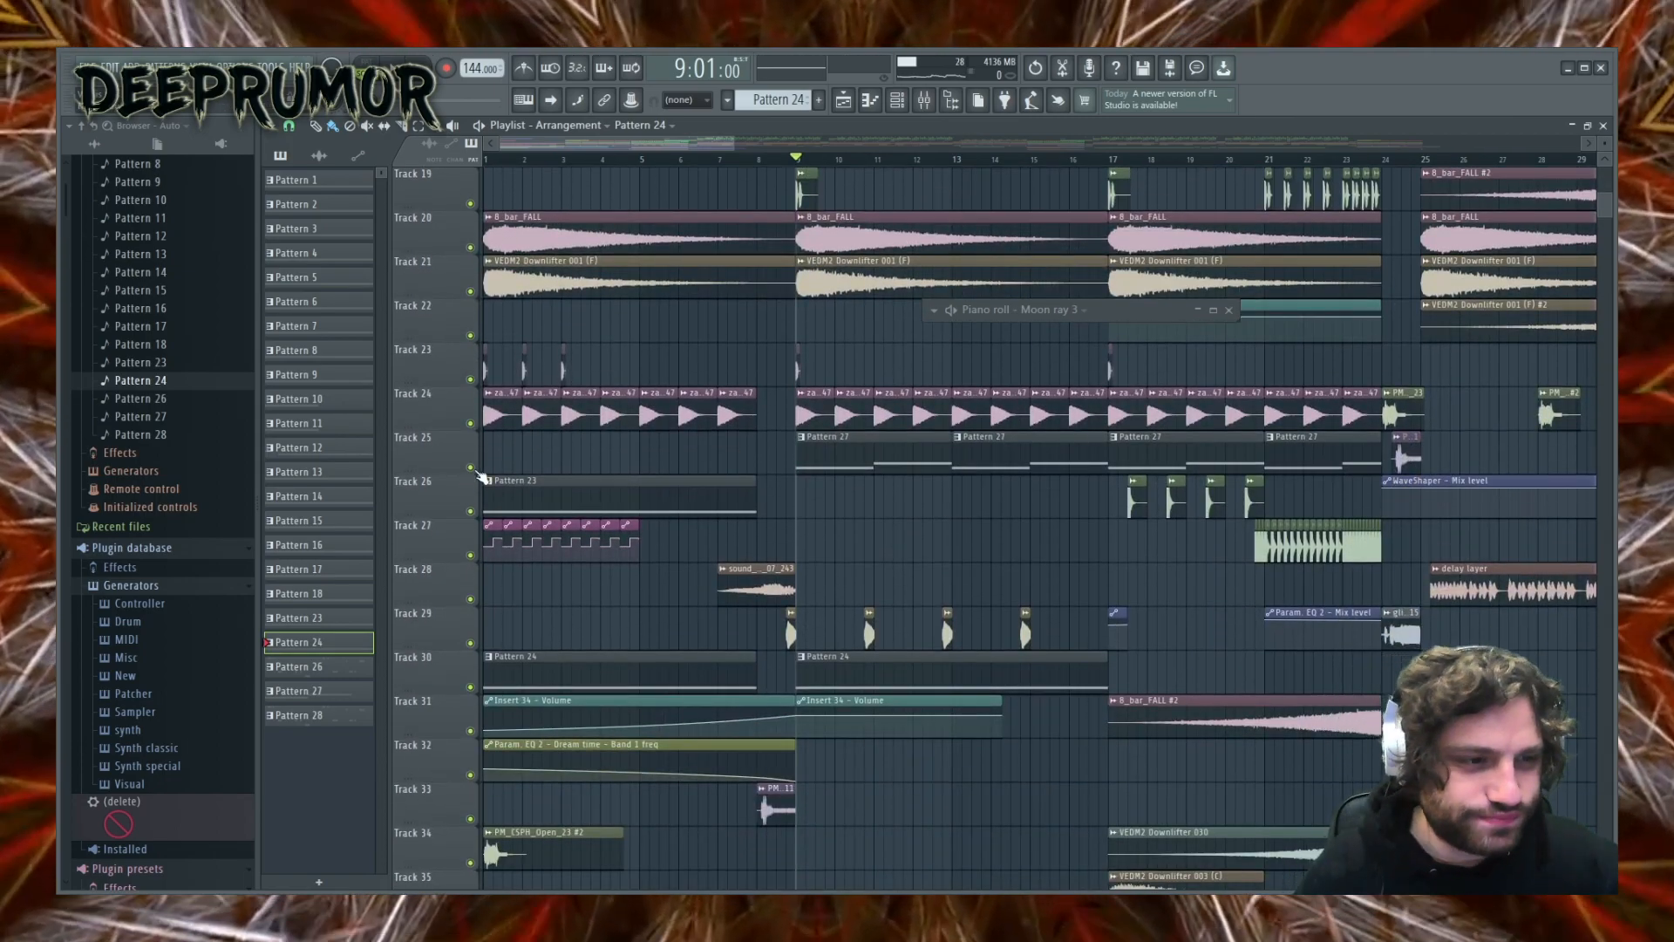
{"action": "scroll", "coordinate": [760, 549], "scroll_direction": "up", "scroll_amount": 8}
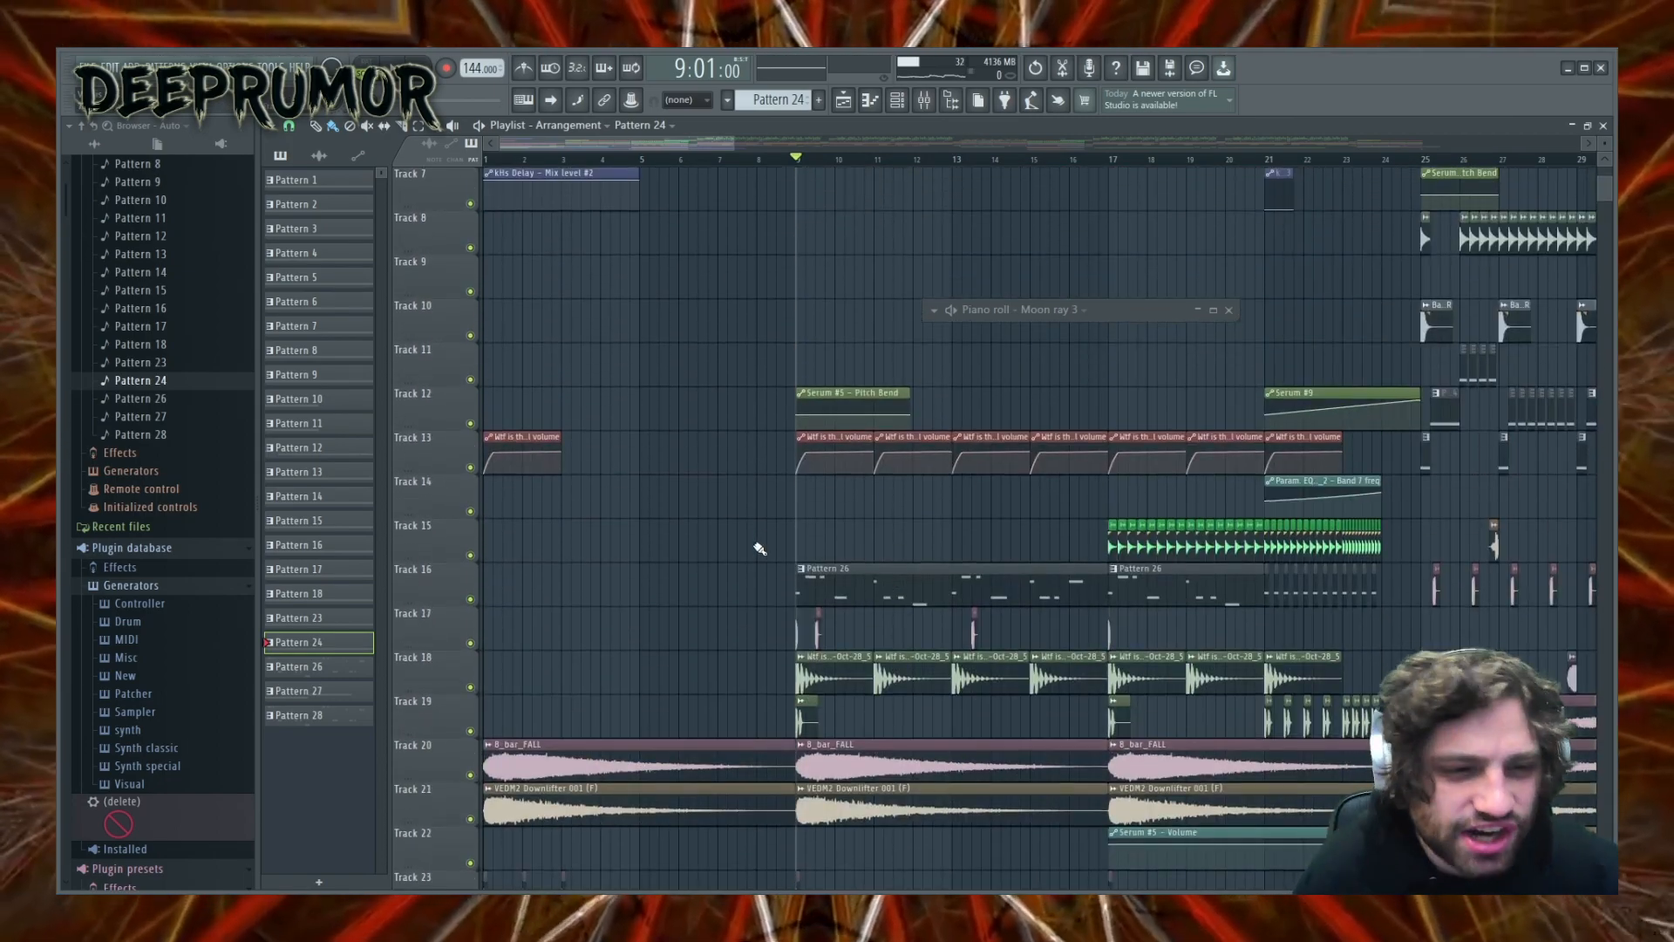
{"action": "right_click", "coordinate": [471, 601]}
{"action": "key", "text": "space"}
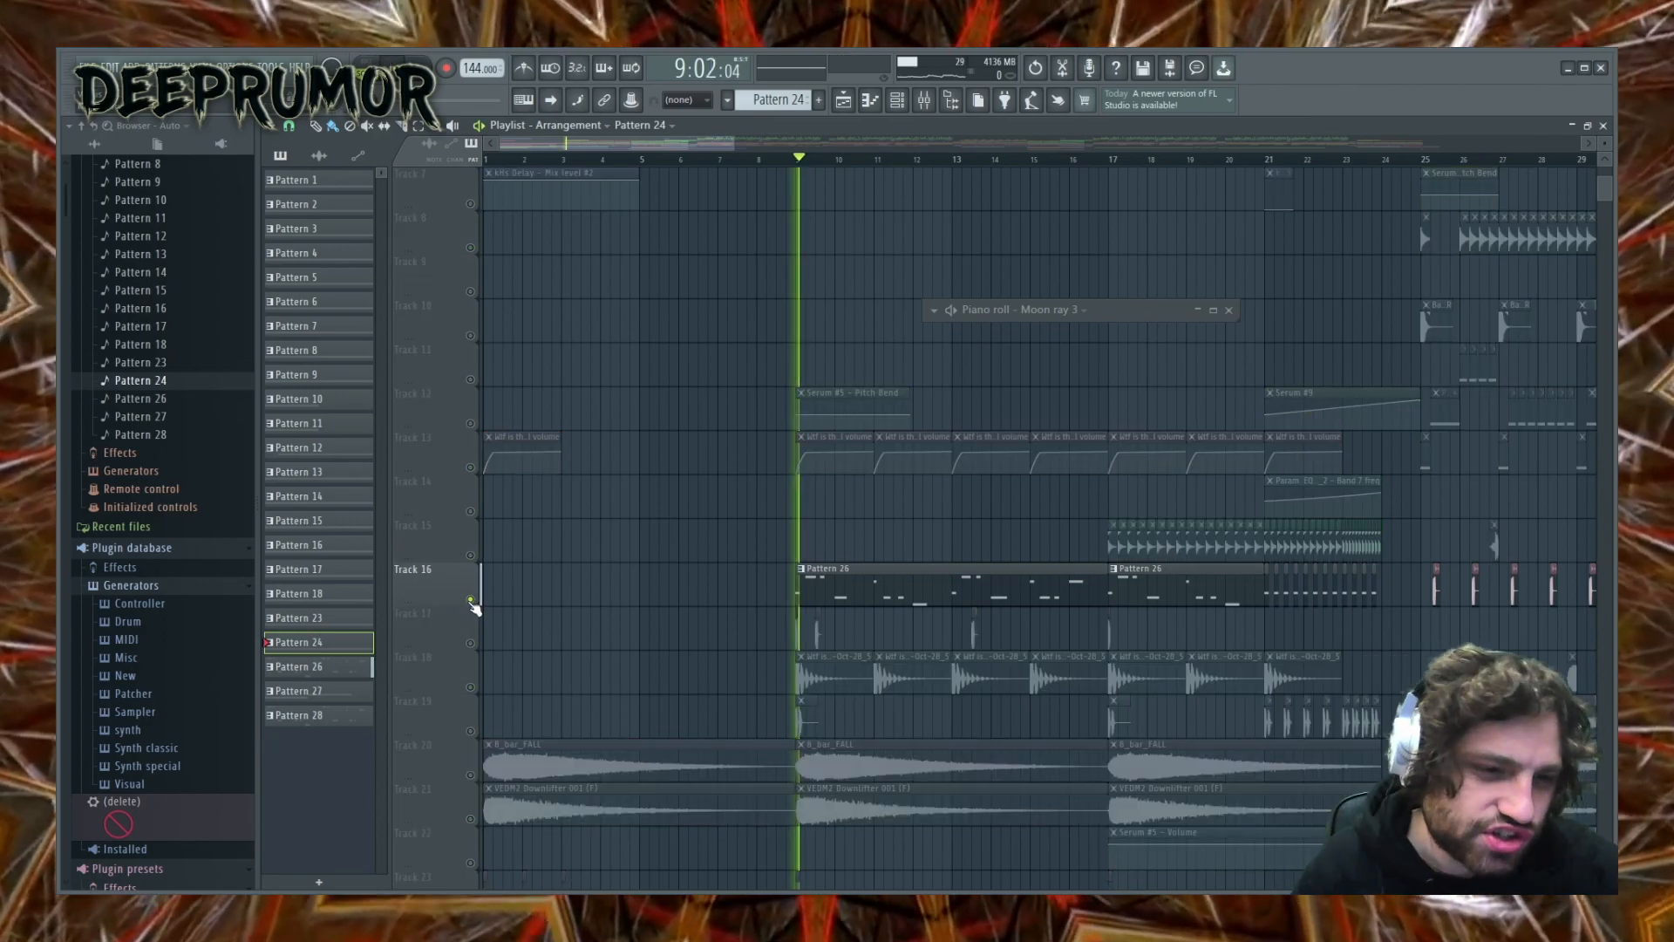
{"action": "key", "text": "space"}
- Open Pattern 26's Serum #5 instrument and set its Env 1 release to 2.01 s
{"action": "double_click", "coordinate": [853, 576]}
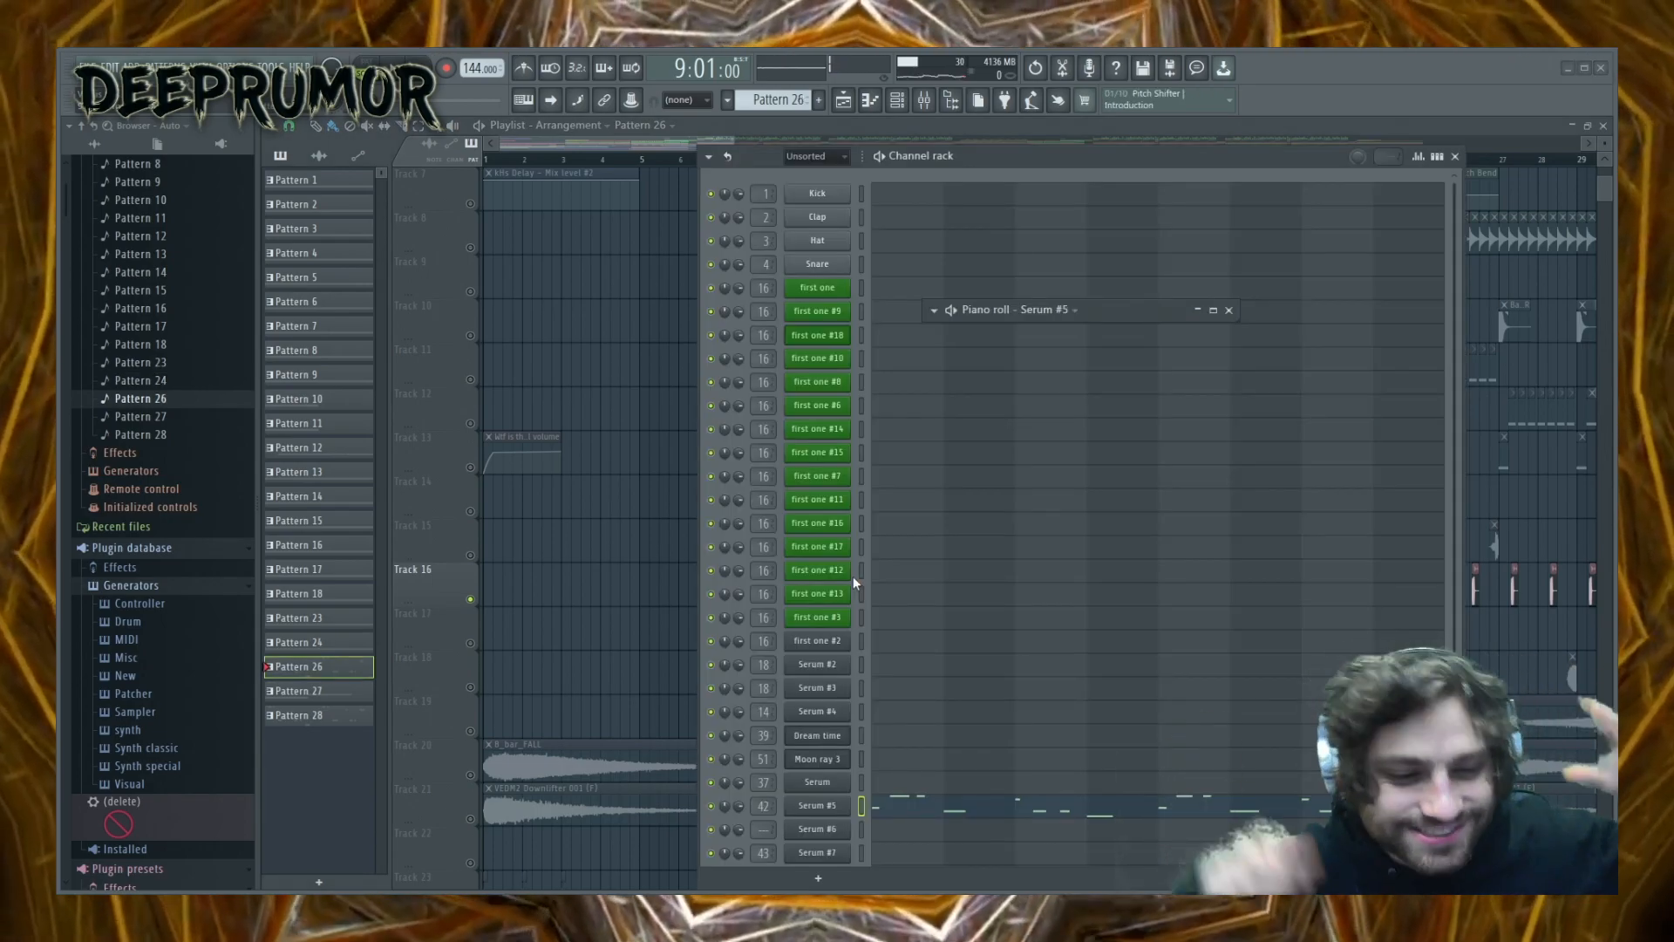
{"action": "left_click", "coordinate": [819, 804]}
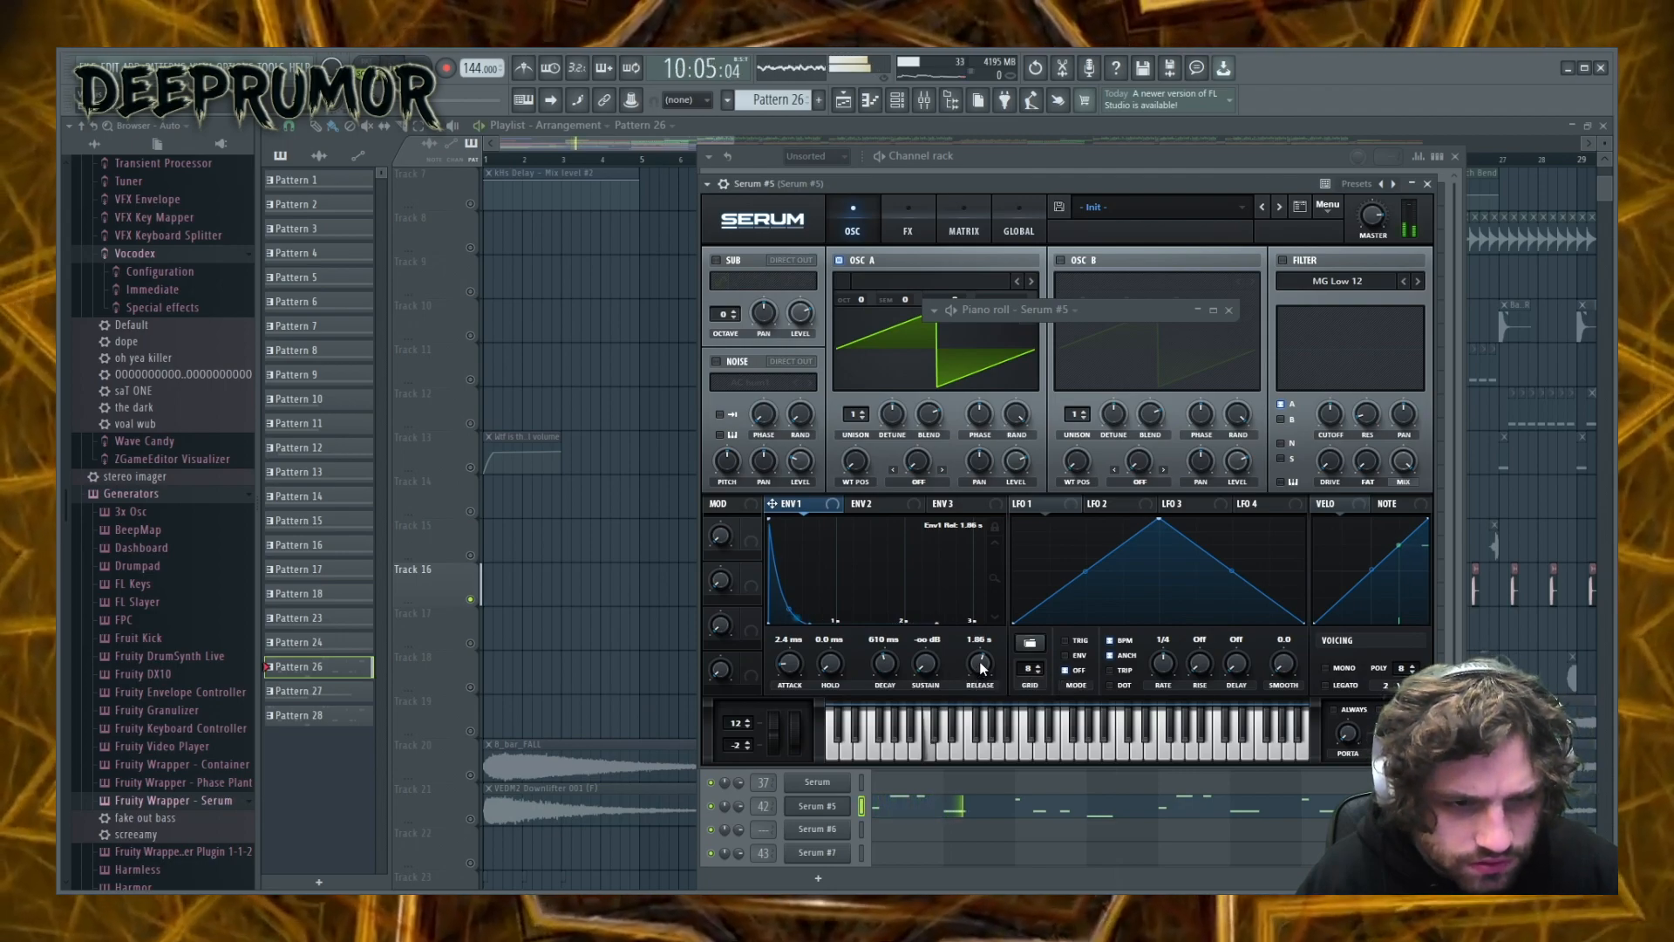
{"action": "scroll", "coordinate": [981, 668], "scroll_direction": "up", "scroll_amount": 2}
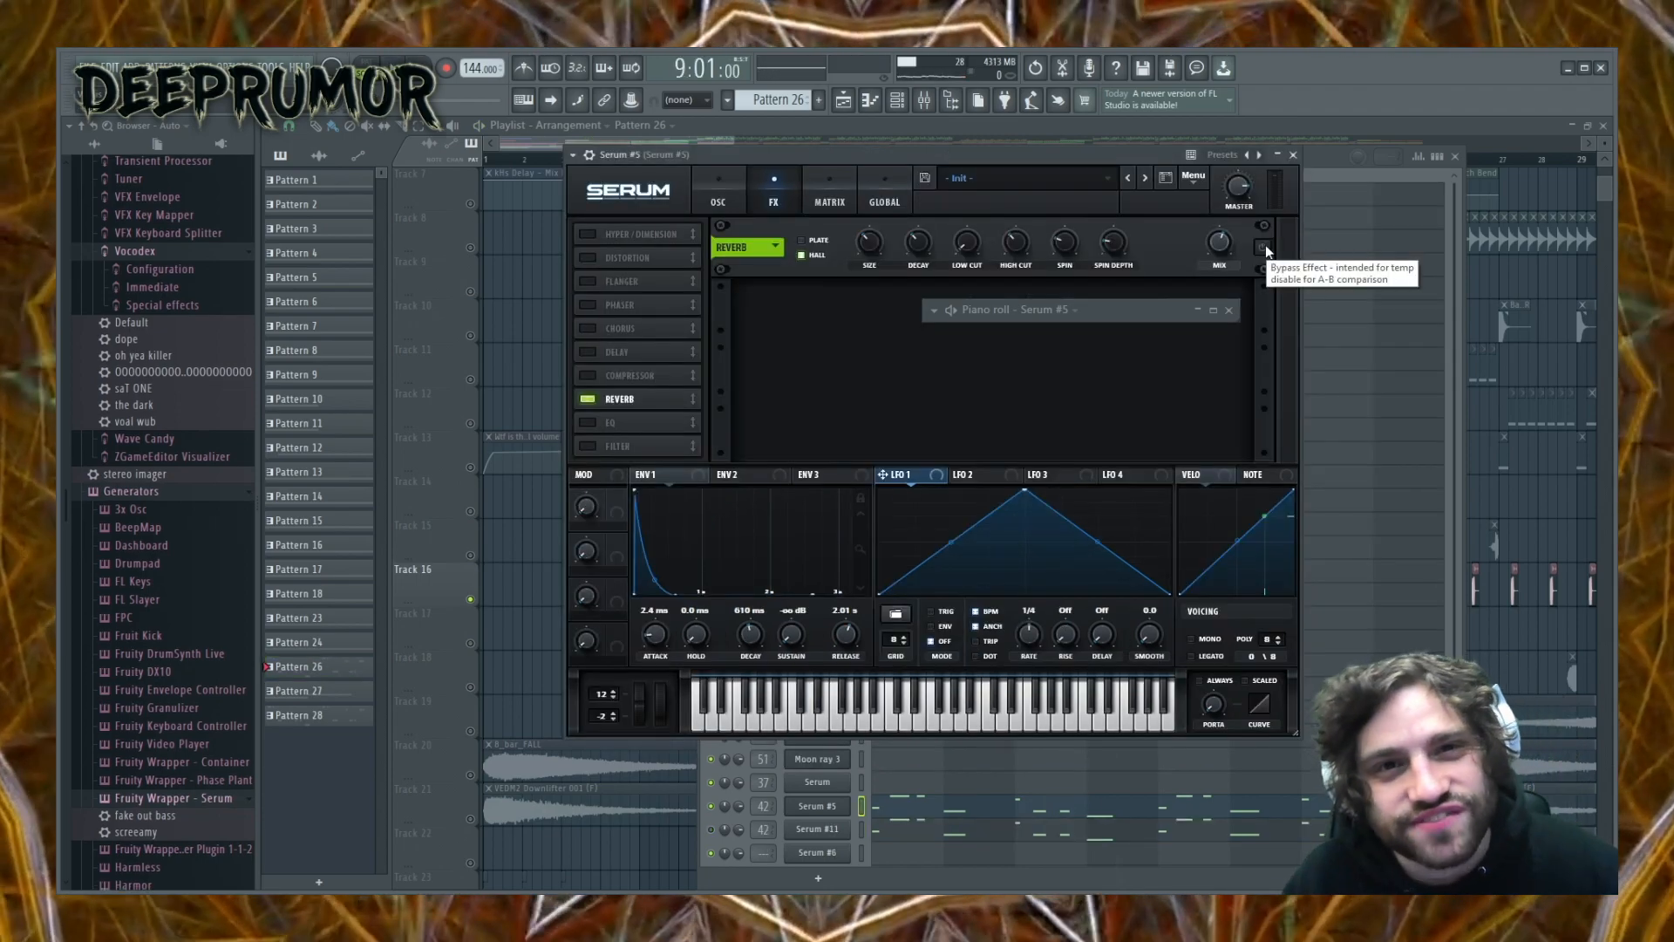
- Enable Serum #5's Hall reverb, compare the pattern with the reverb bypassed and active, and return to the oscillator page
{"action": "left_click", "coordinate": [1264, 248]}
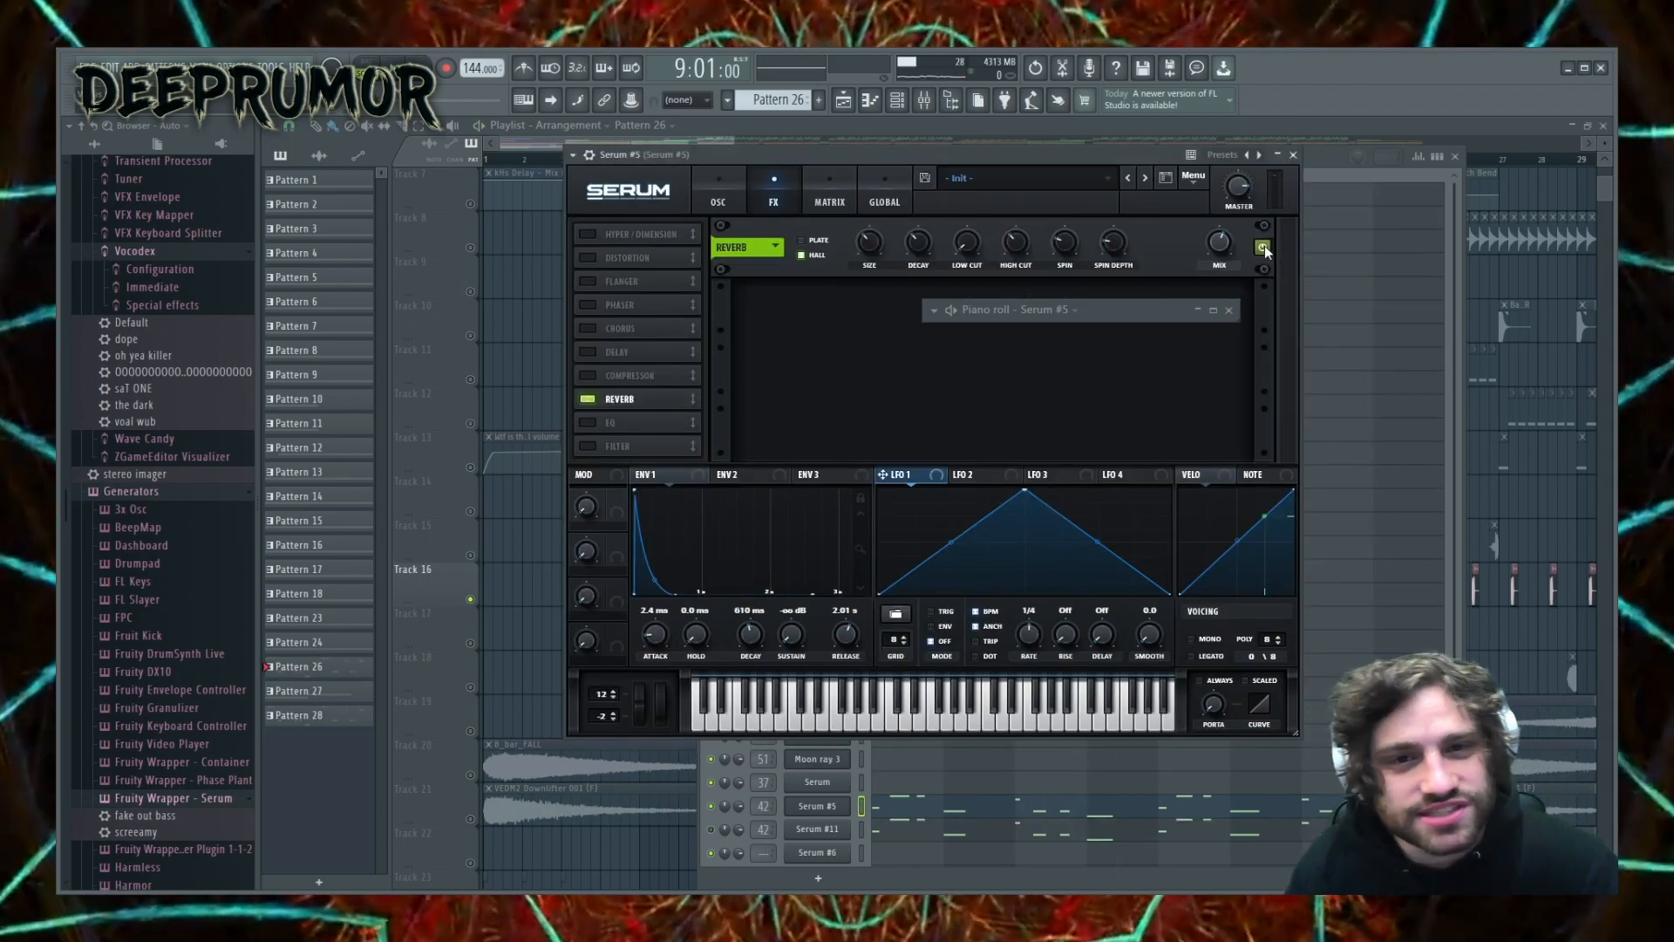
{"action": "key", "text": "space"}
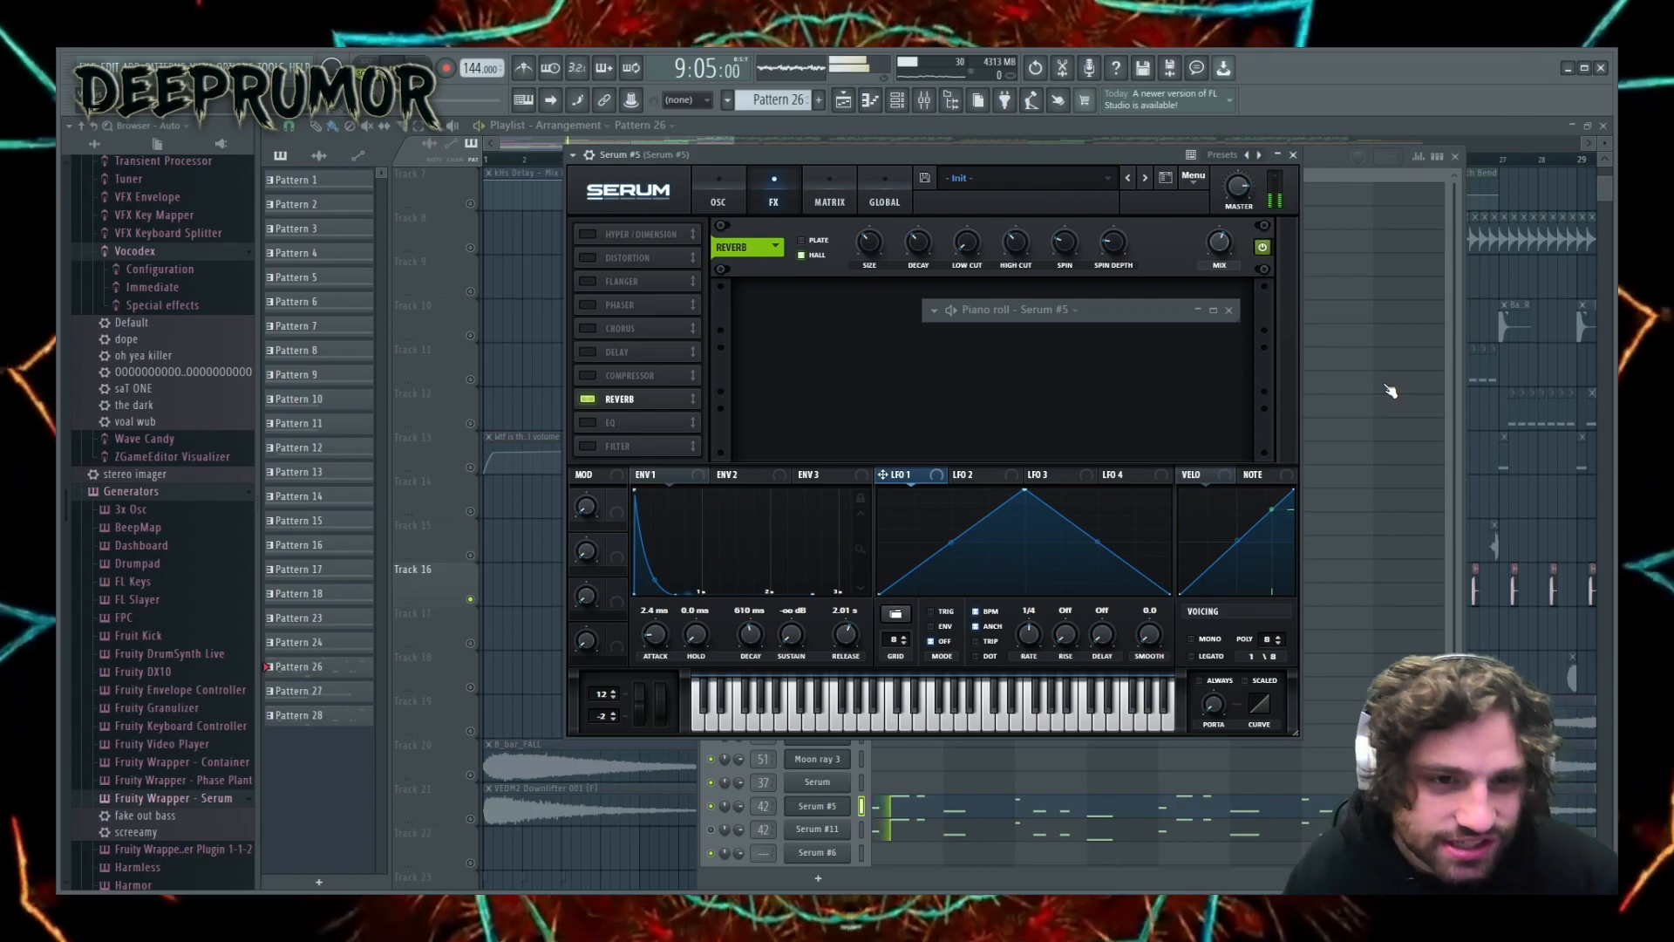
{"action": "left_click", "coordinate": [1263, 249]}
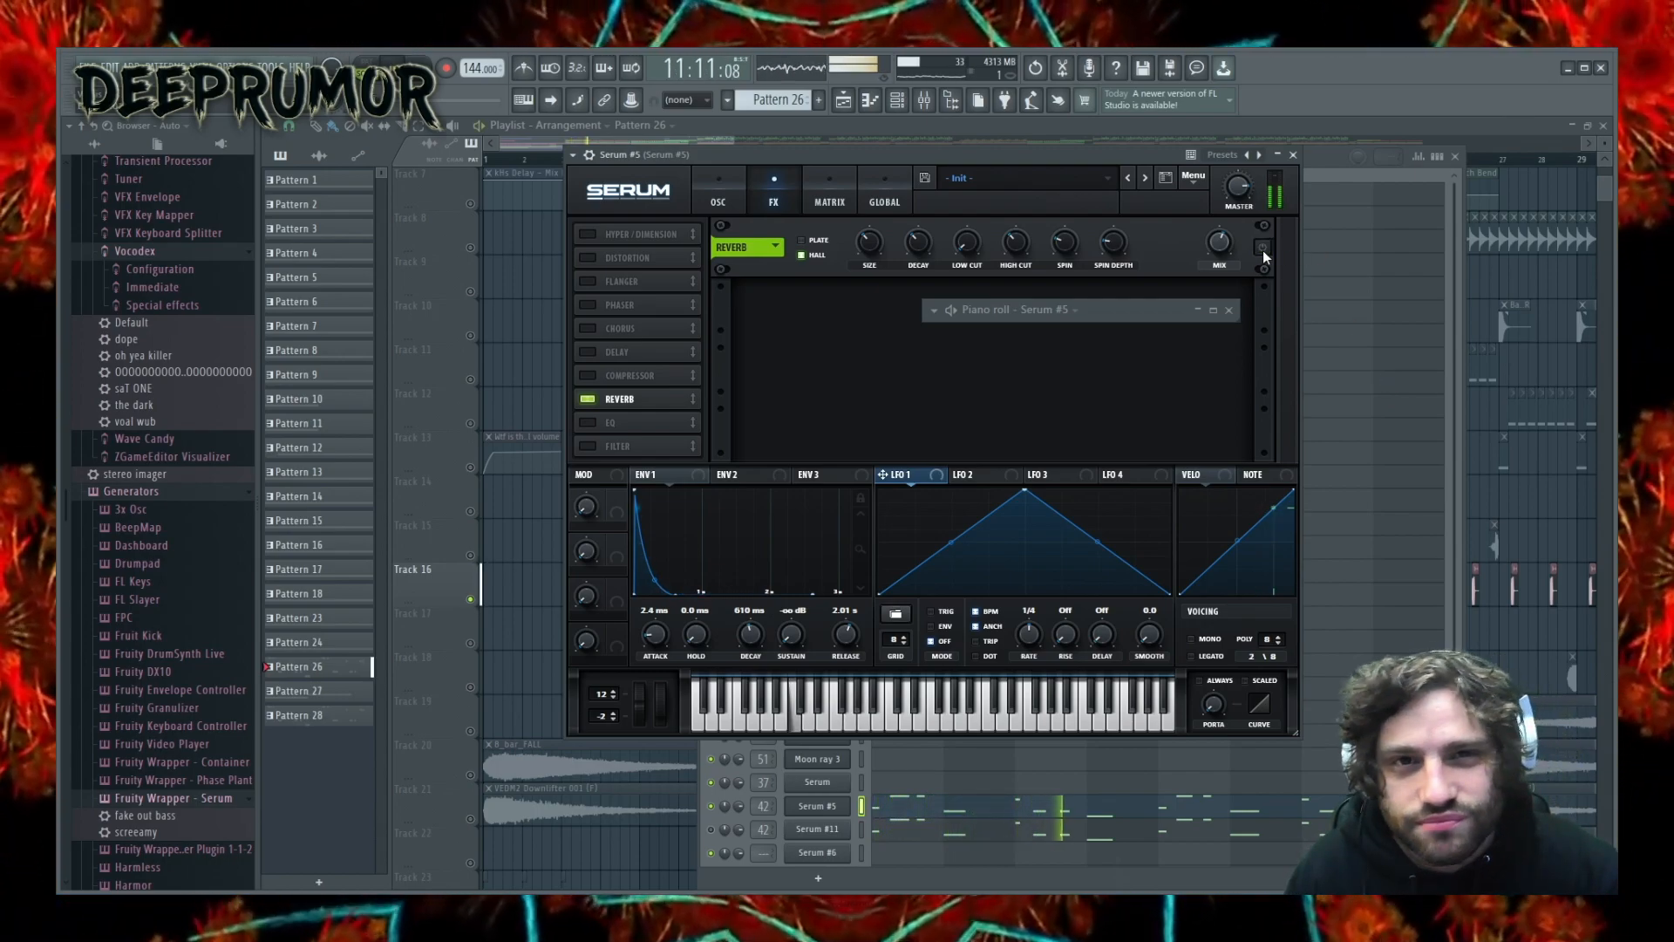
{"action": "left_click", "coordinate": [1263, 249]}
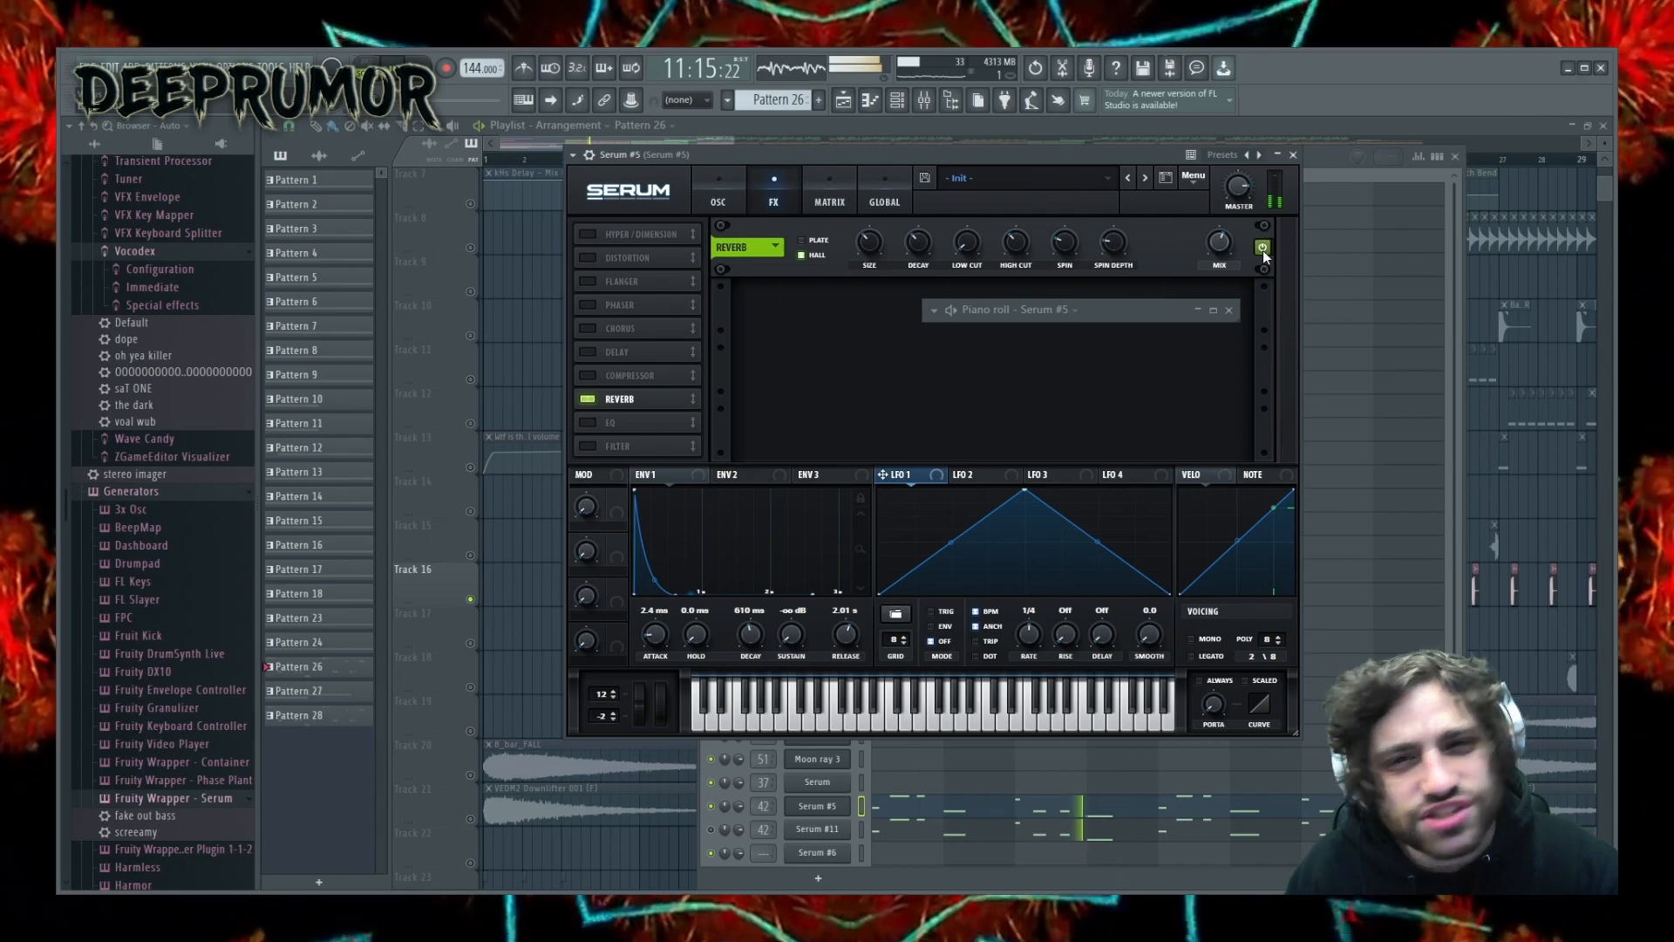
{"action": "left_click", "coordinate": [718, 200]}
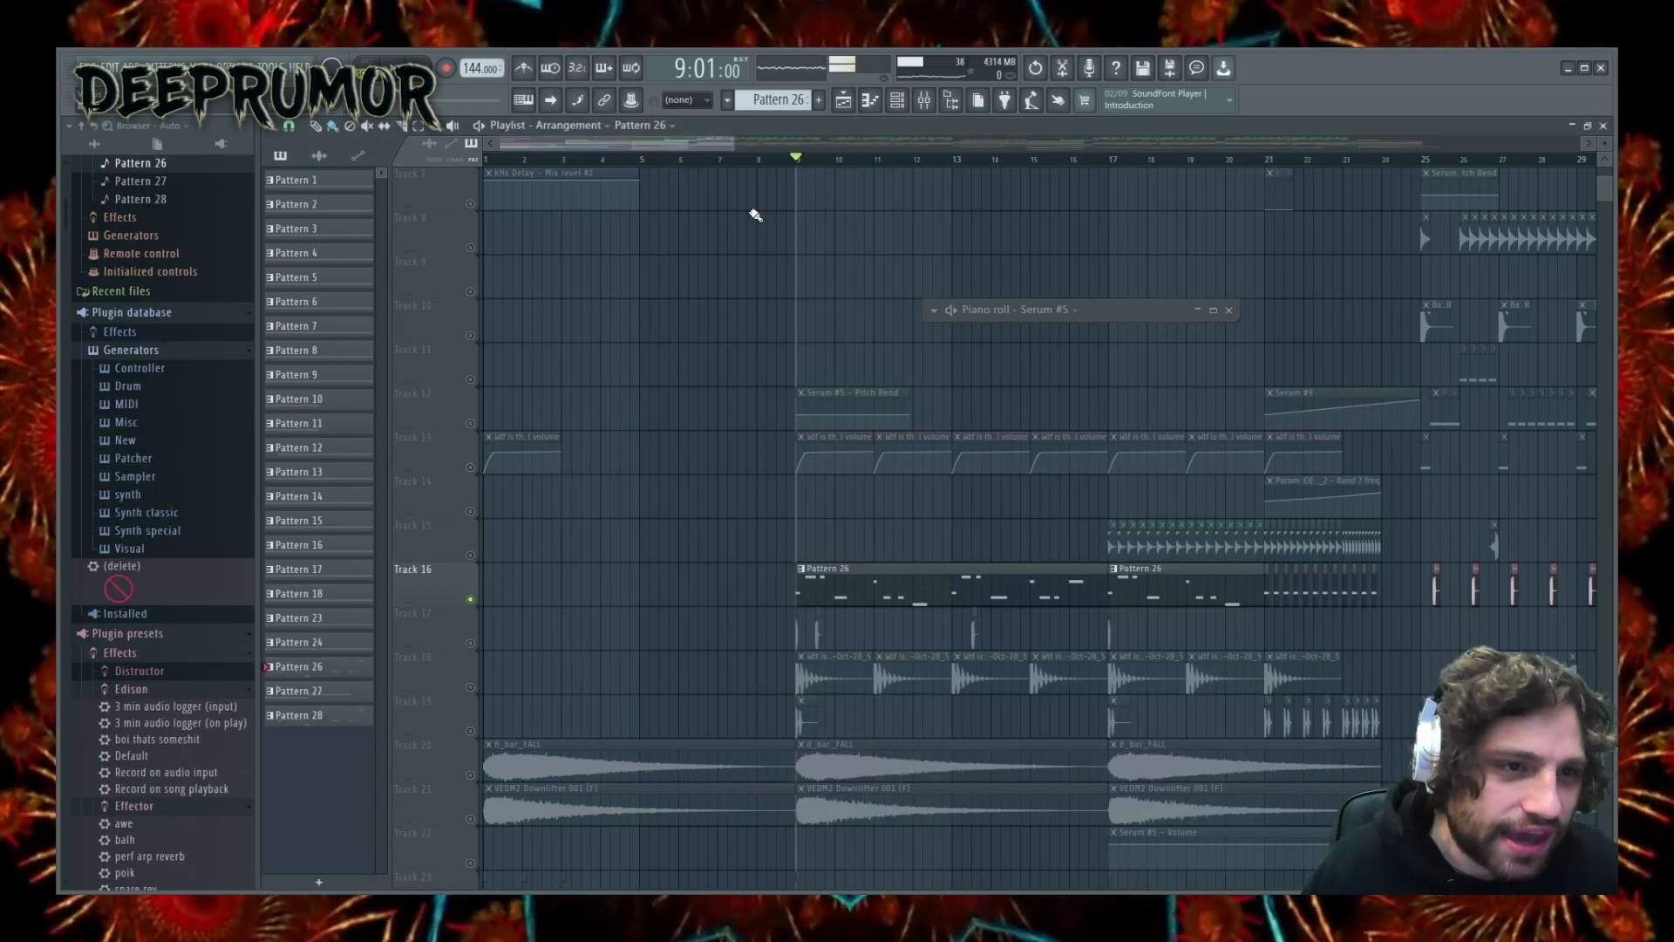
- Play Pattern 27 with Track 25 soloed and open its Serum #7 instrument
{"action": "scroll", "coordinate": [785, 205], "scroll_direction": "down", "scroll_amount": 4}
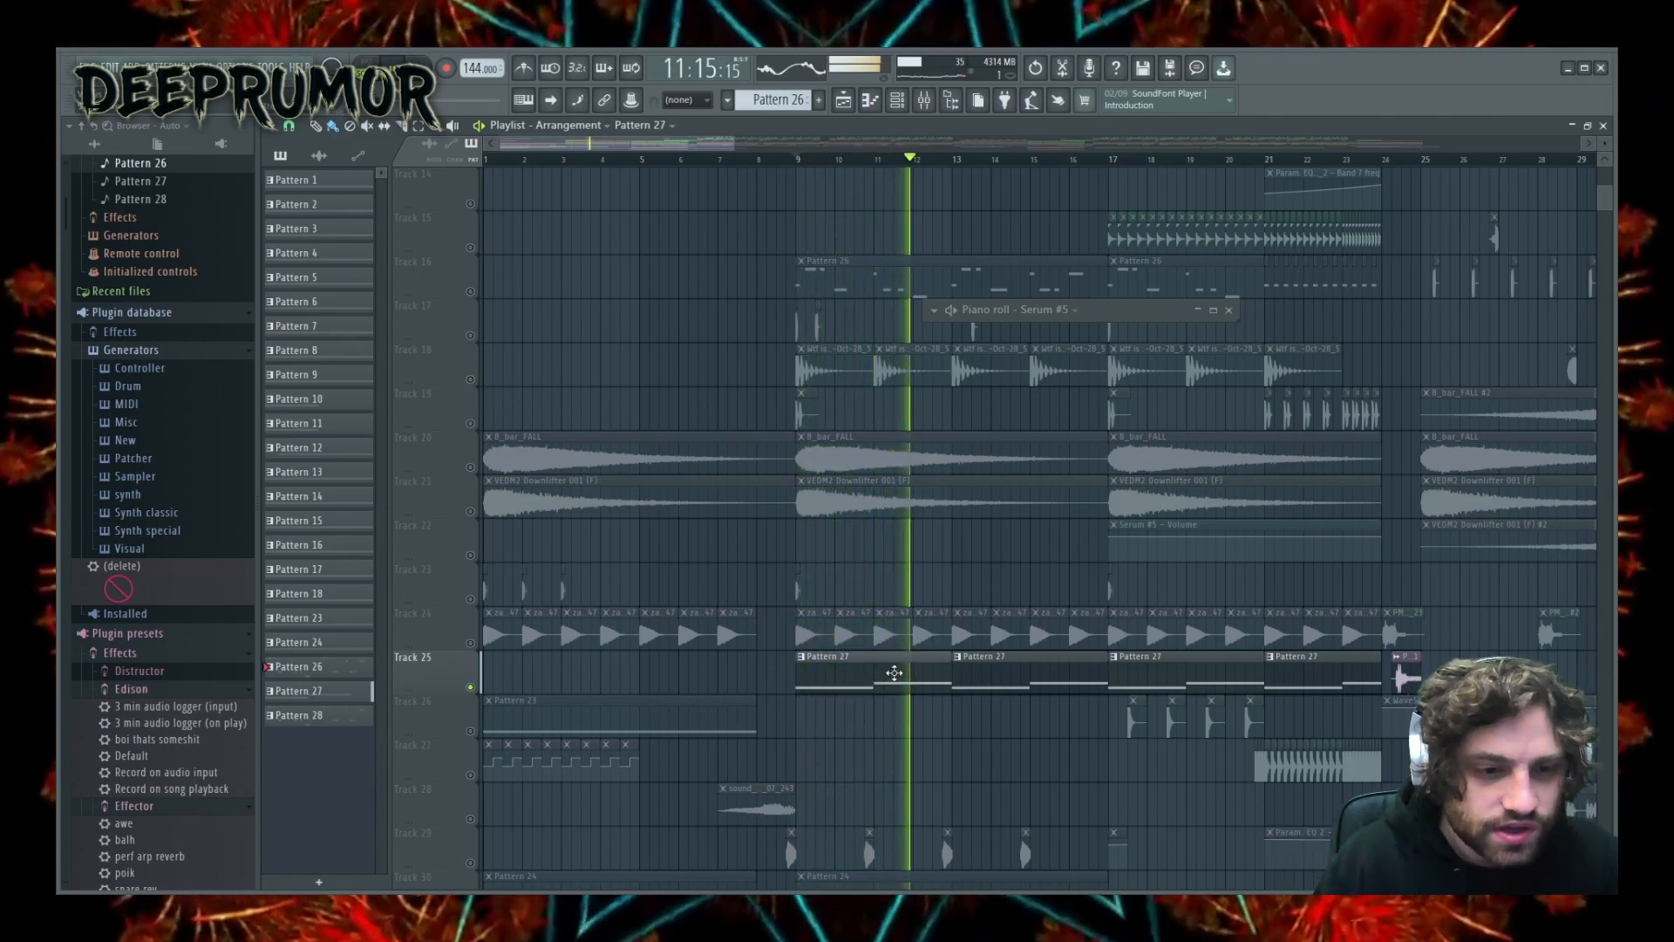
{"action": "double_click", "coordinate": [894, 673]}
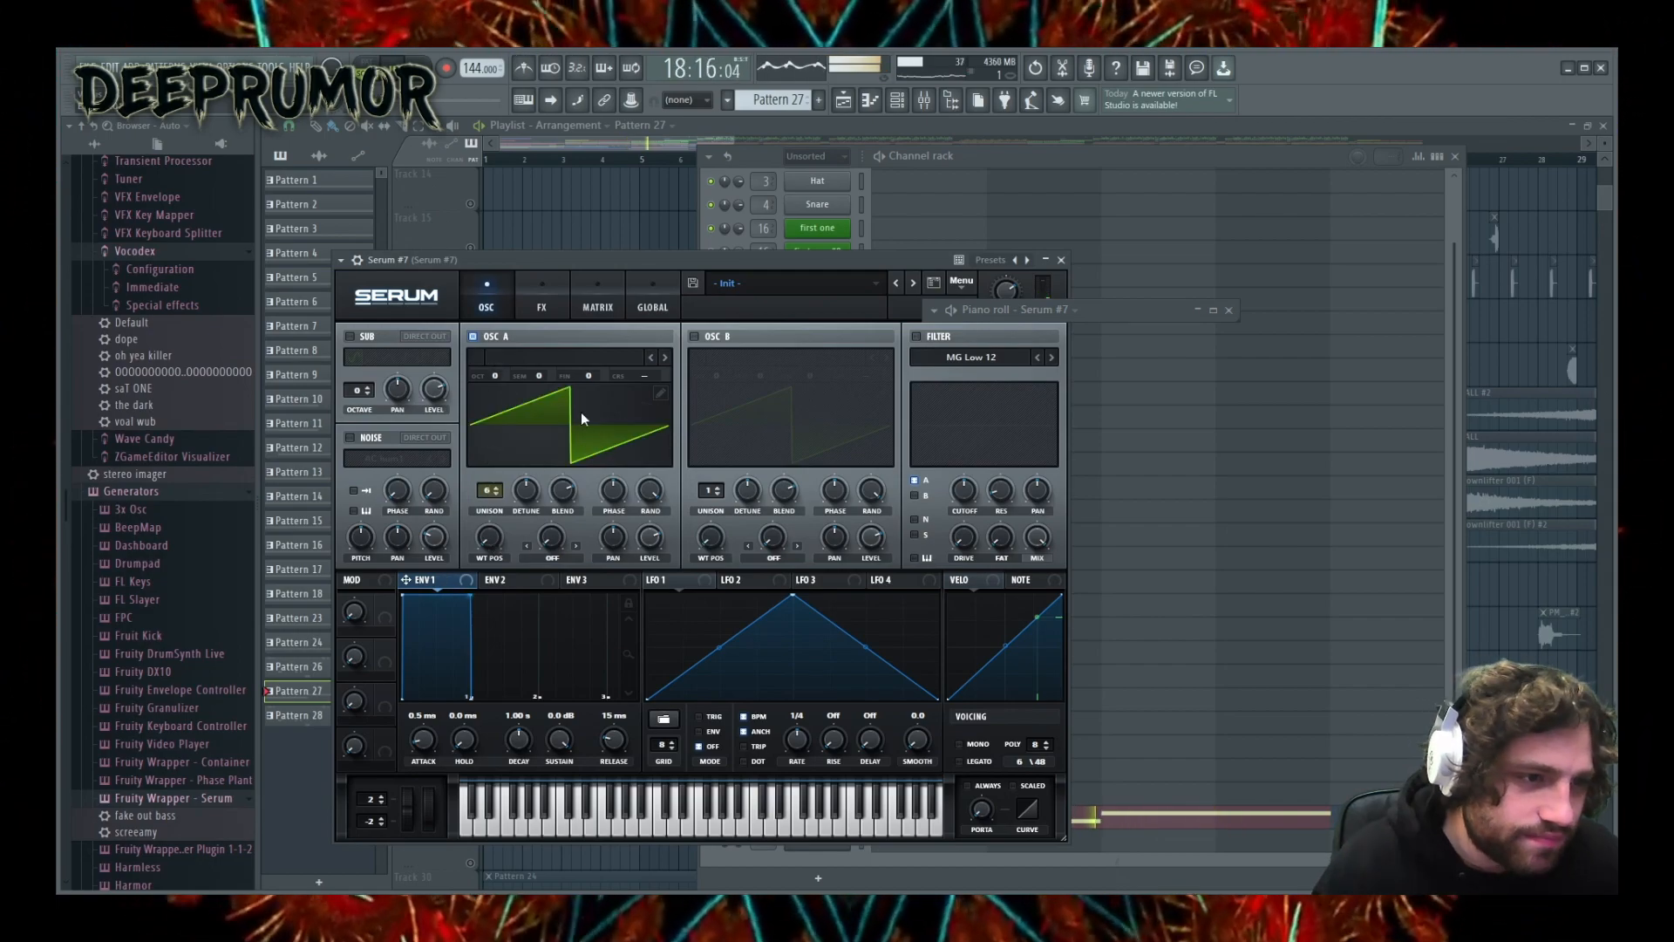
- Open Fruity Parametric EQ 2 on the Serum #7 mixer track and shift its low-pass band to a higher frequency
{"action": "left_click_drag", "start_coordinate": [726, 254], "coordinate": [887, 227]}
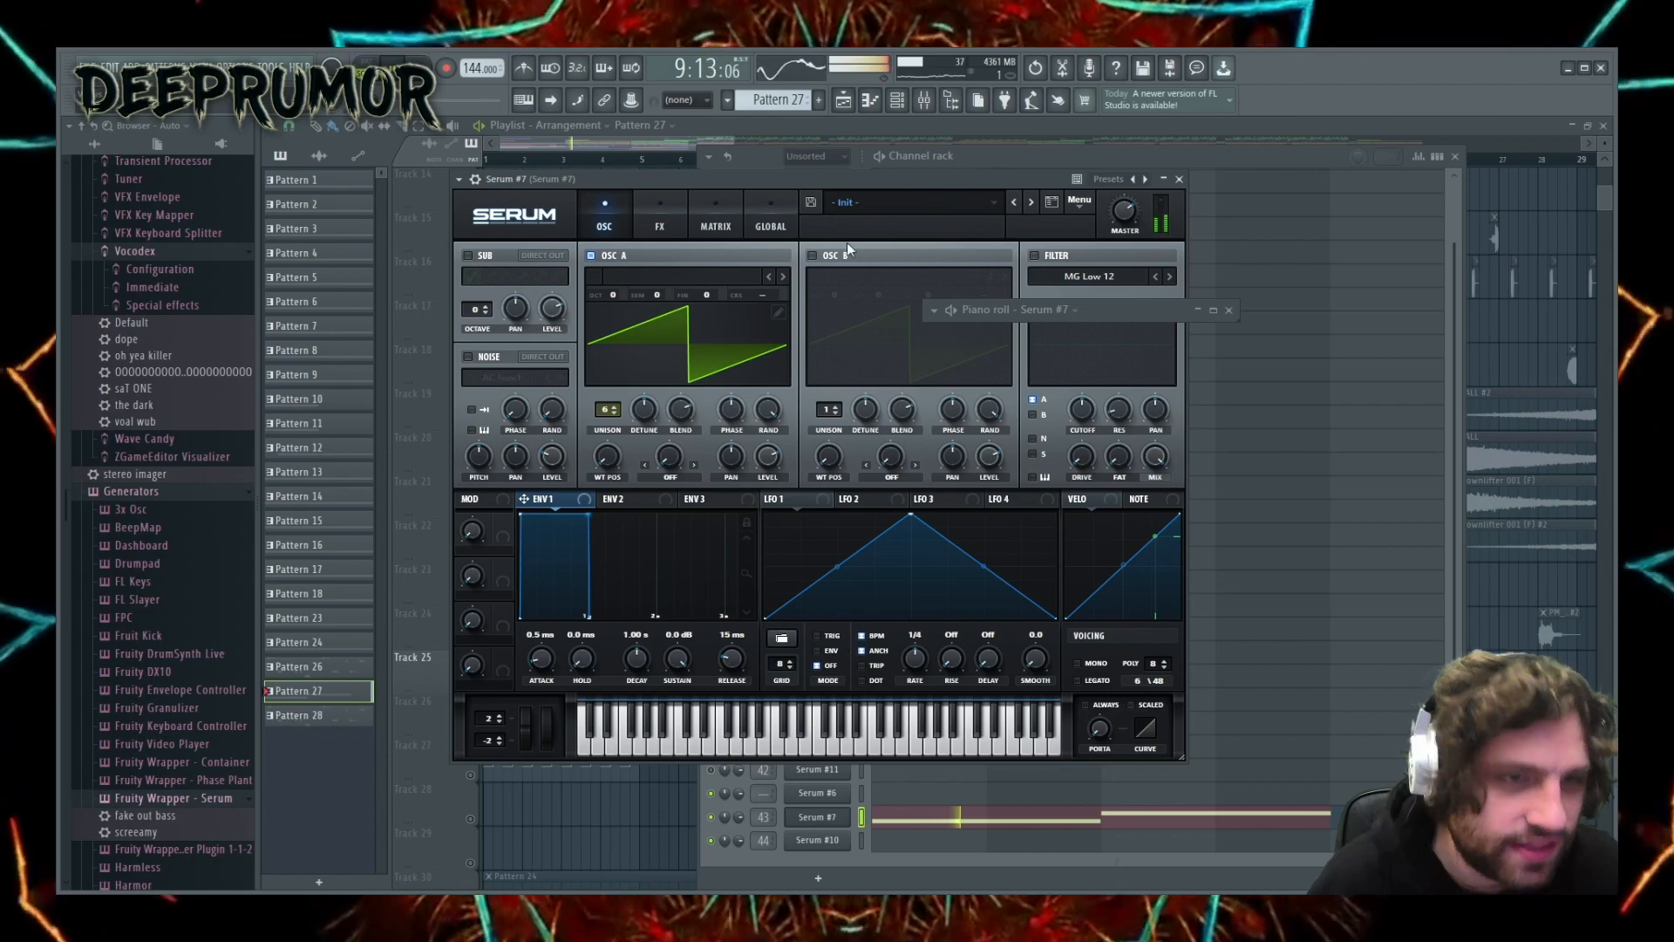
{"action": "key", "text": "F9"}
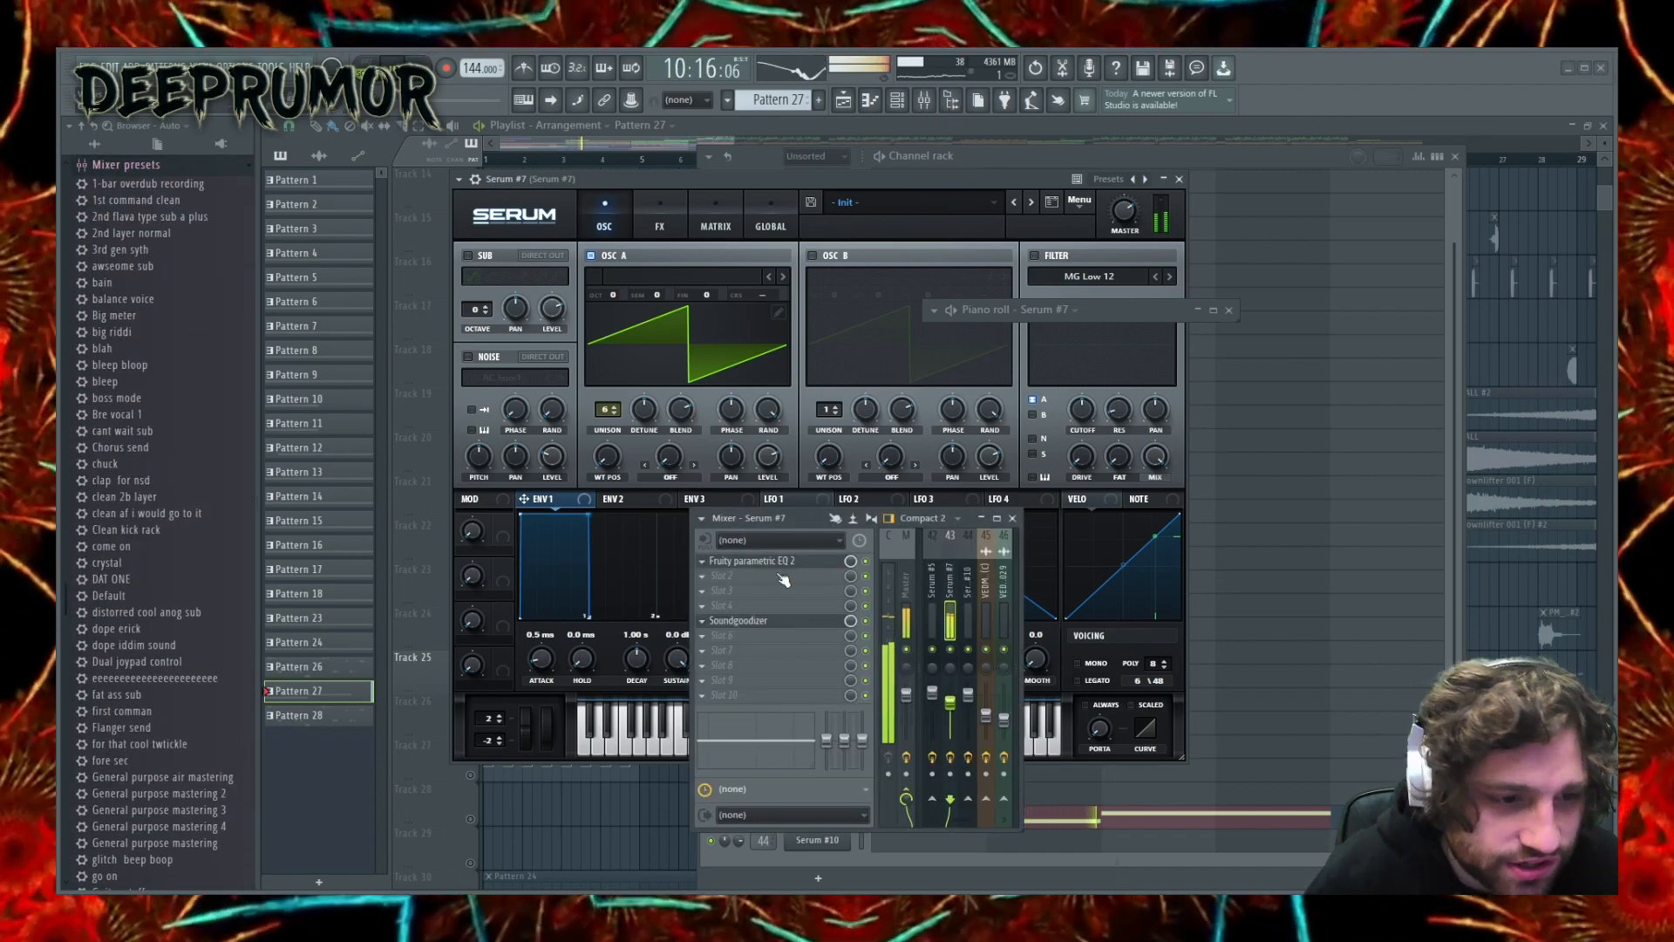
{"action": "left_click", "coordinate": [752, 560]}
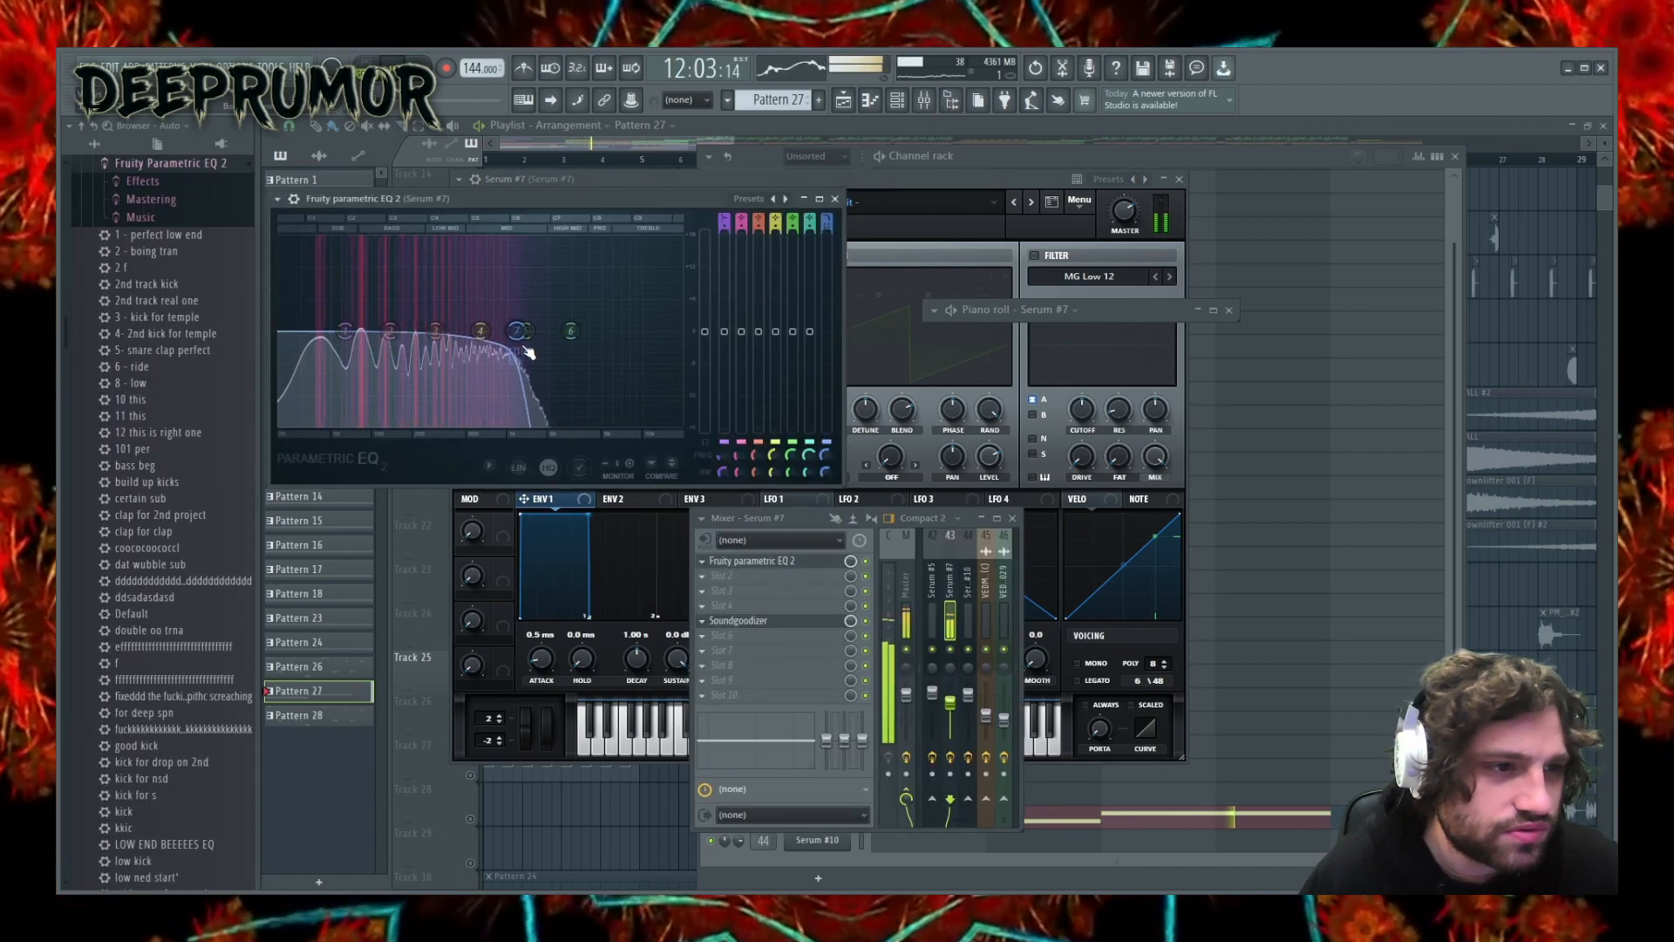
{"action": "left_click_drag", "start_coordinate": [521, 330], "coordinate": [665, 339]}
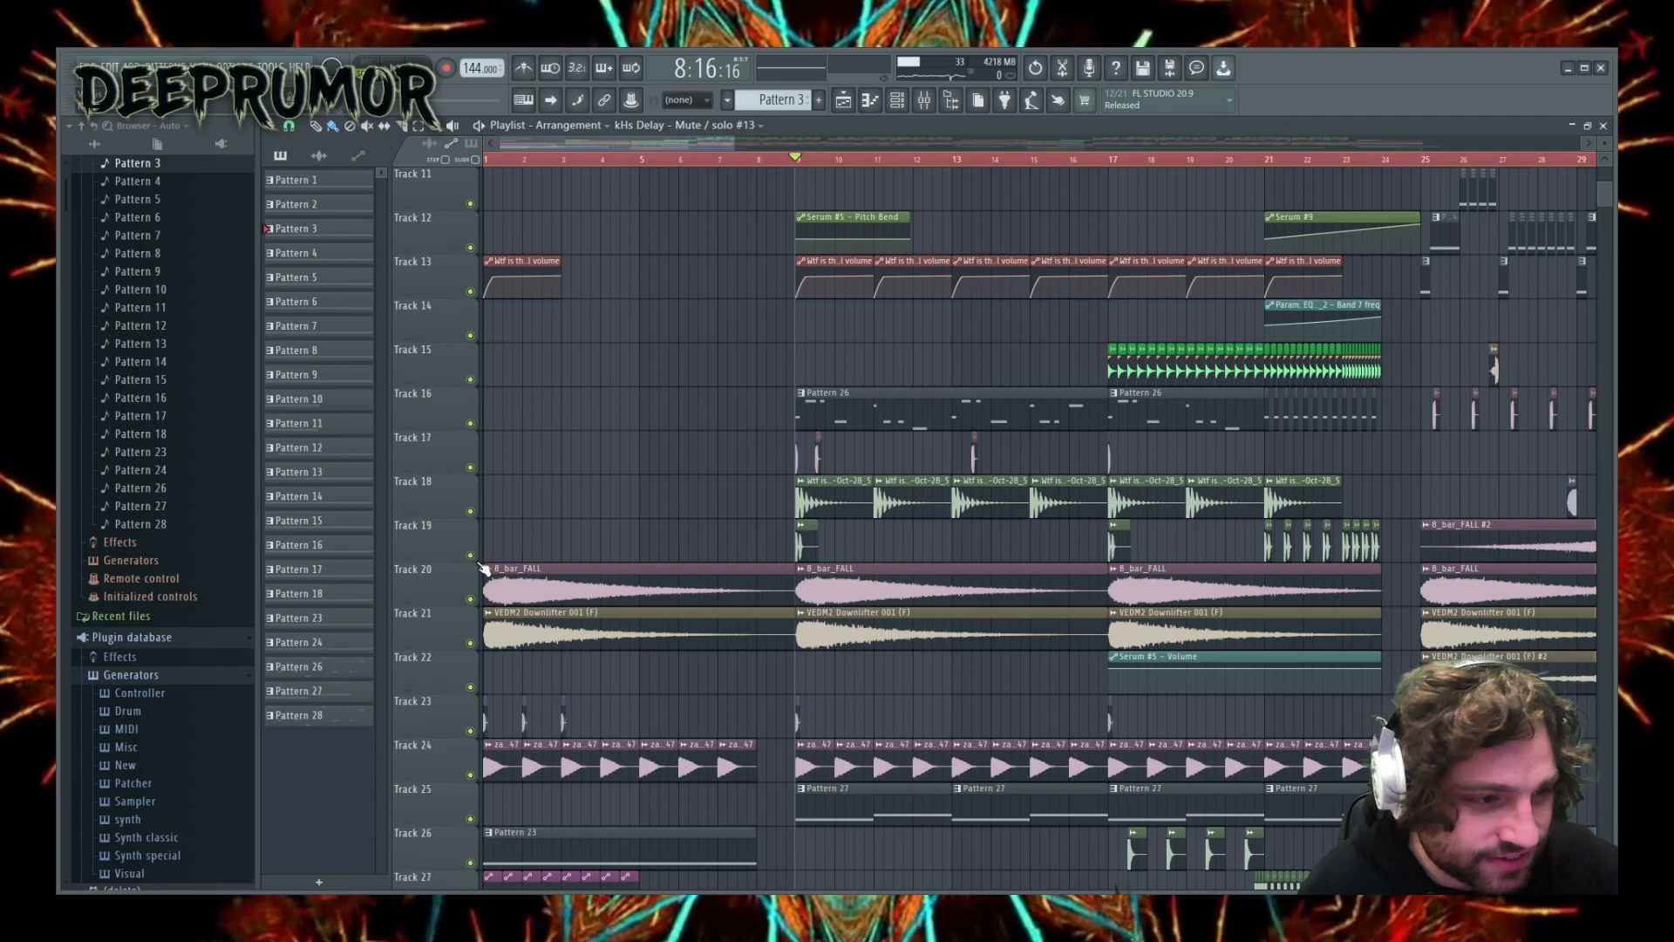
- Solo Track 19 to audition its clips, return the playhead to bar 9 and bring all tracks back
{"action": "right_click", "coordinate": [472, 557]}
{"action": "key", "text": "space"}
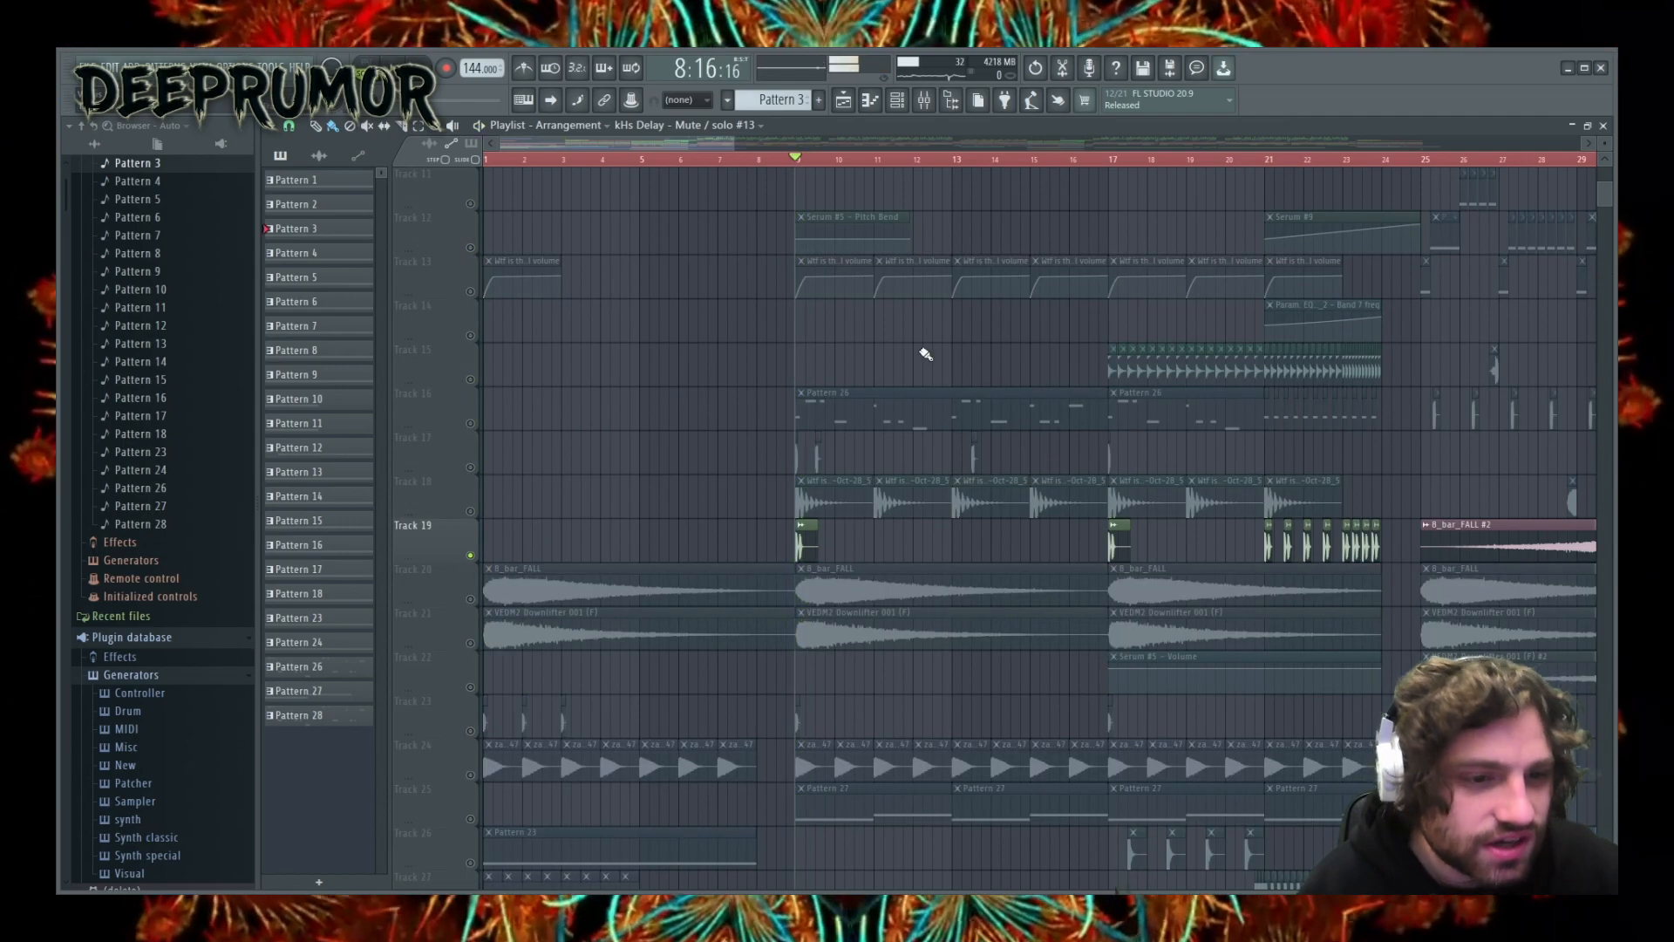
{"action": "right_click", "coordinate": [471, 557]}
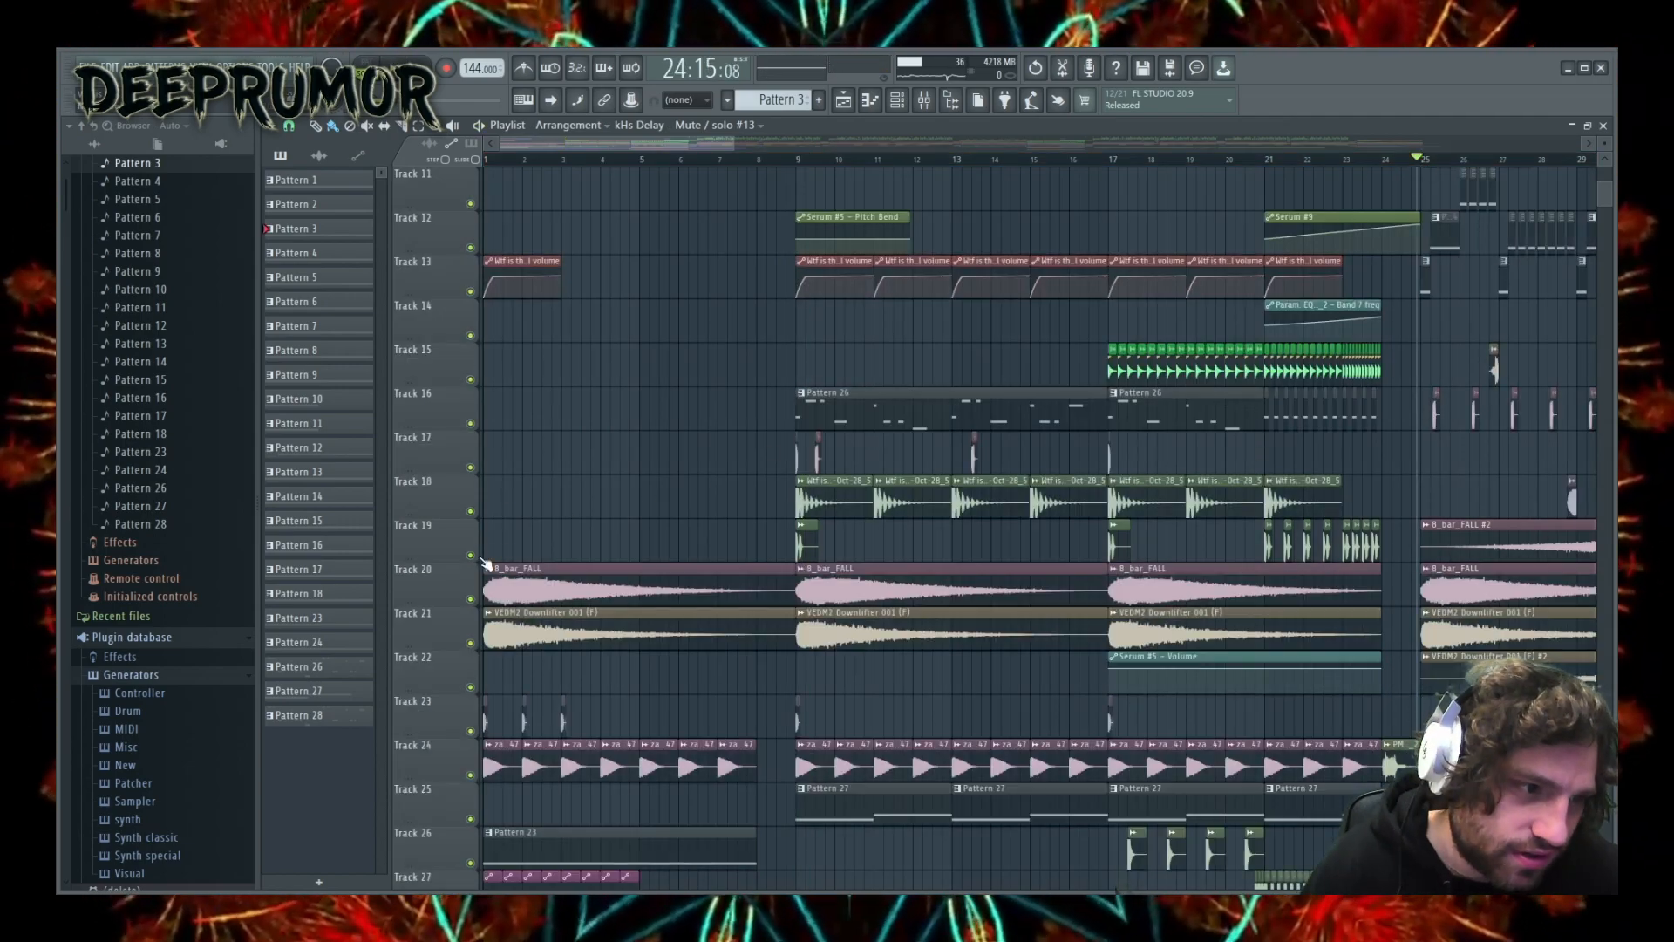
{"action": "right_click", "coordinate": [473, 556]}
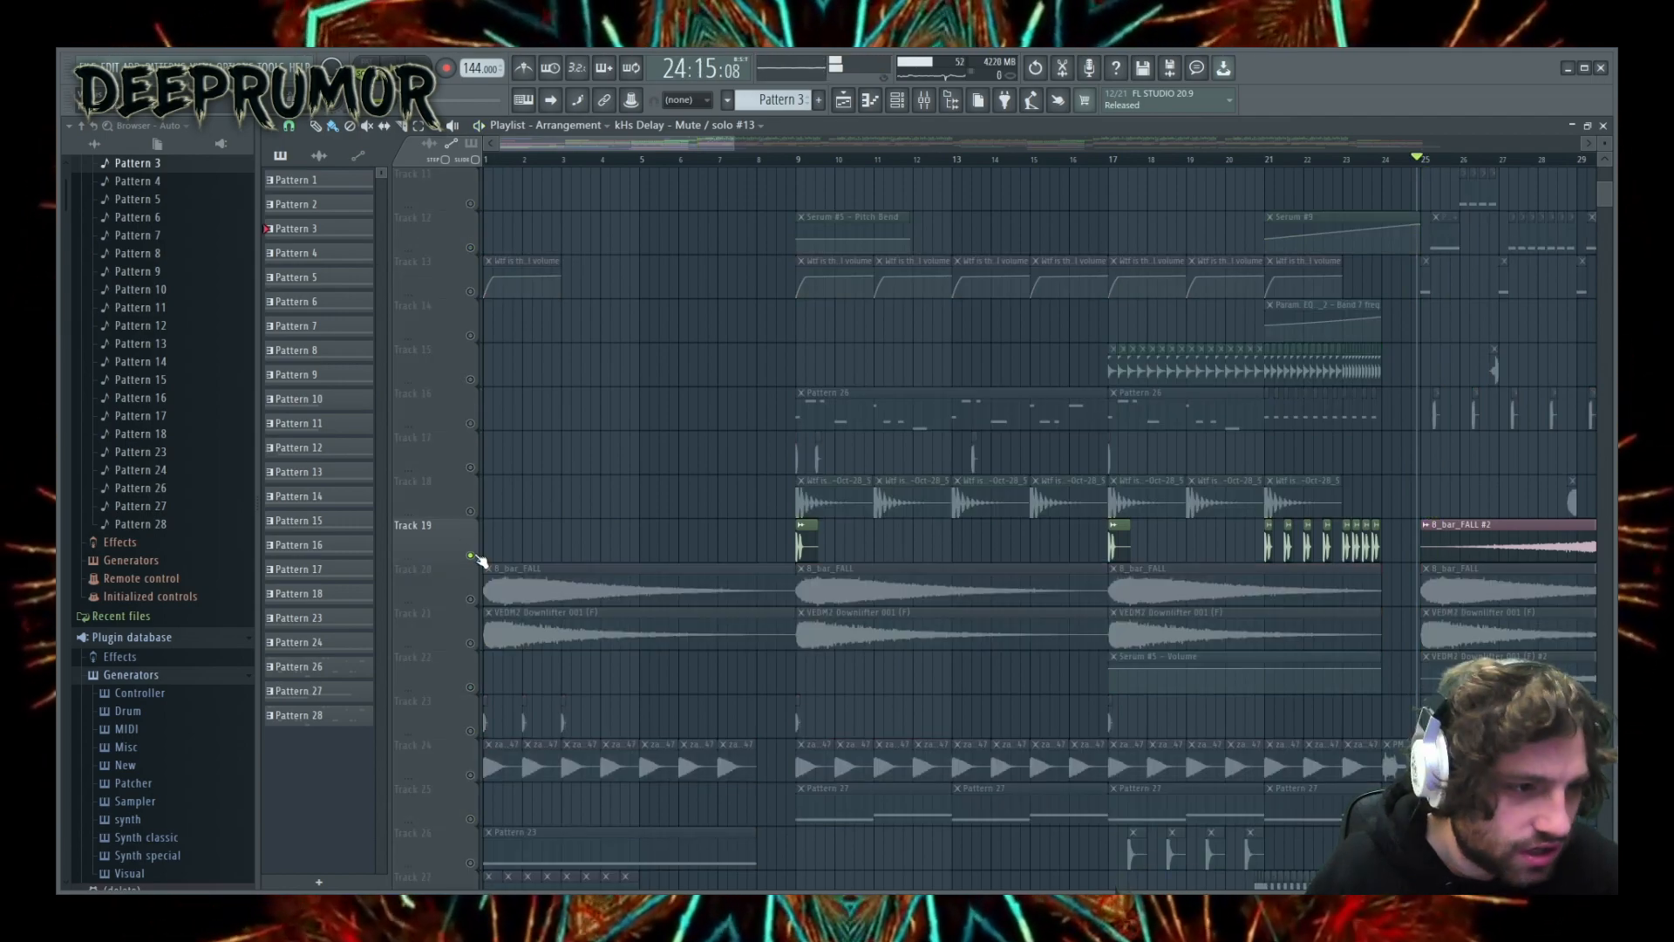
{"action": "left_click", "coordinate": [795, 158]}
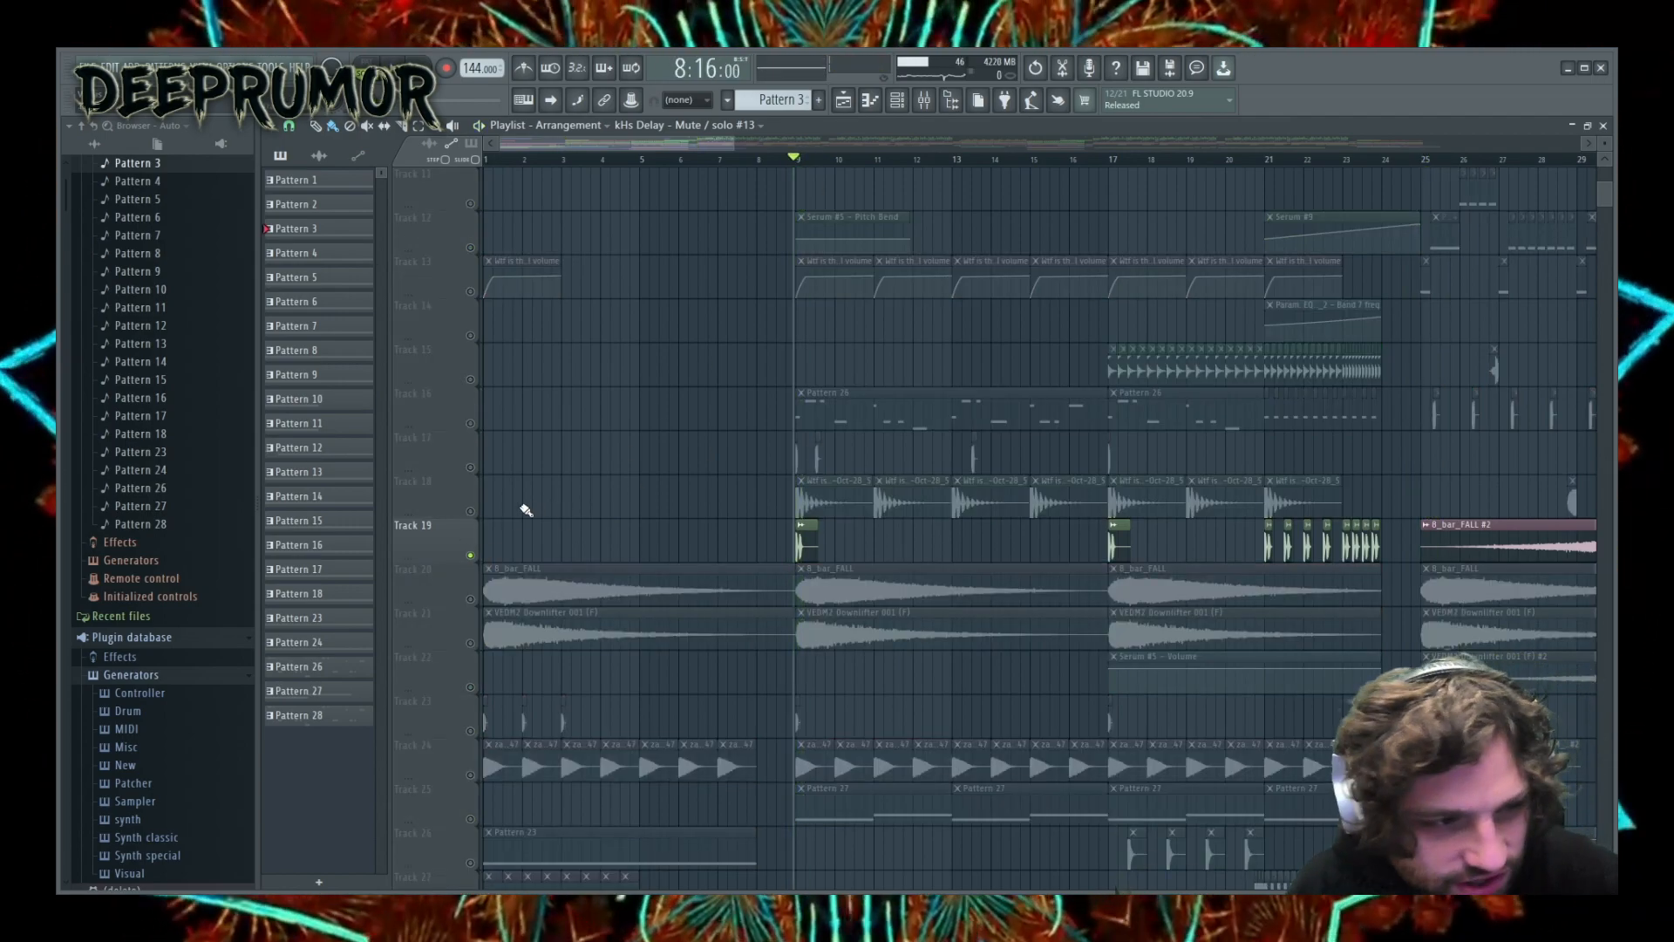
{"action": "right_click", "coordinate": [474, 514]}
{"action": "right_click", "coordinate": [474, 514]}
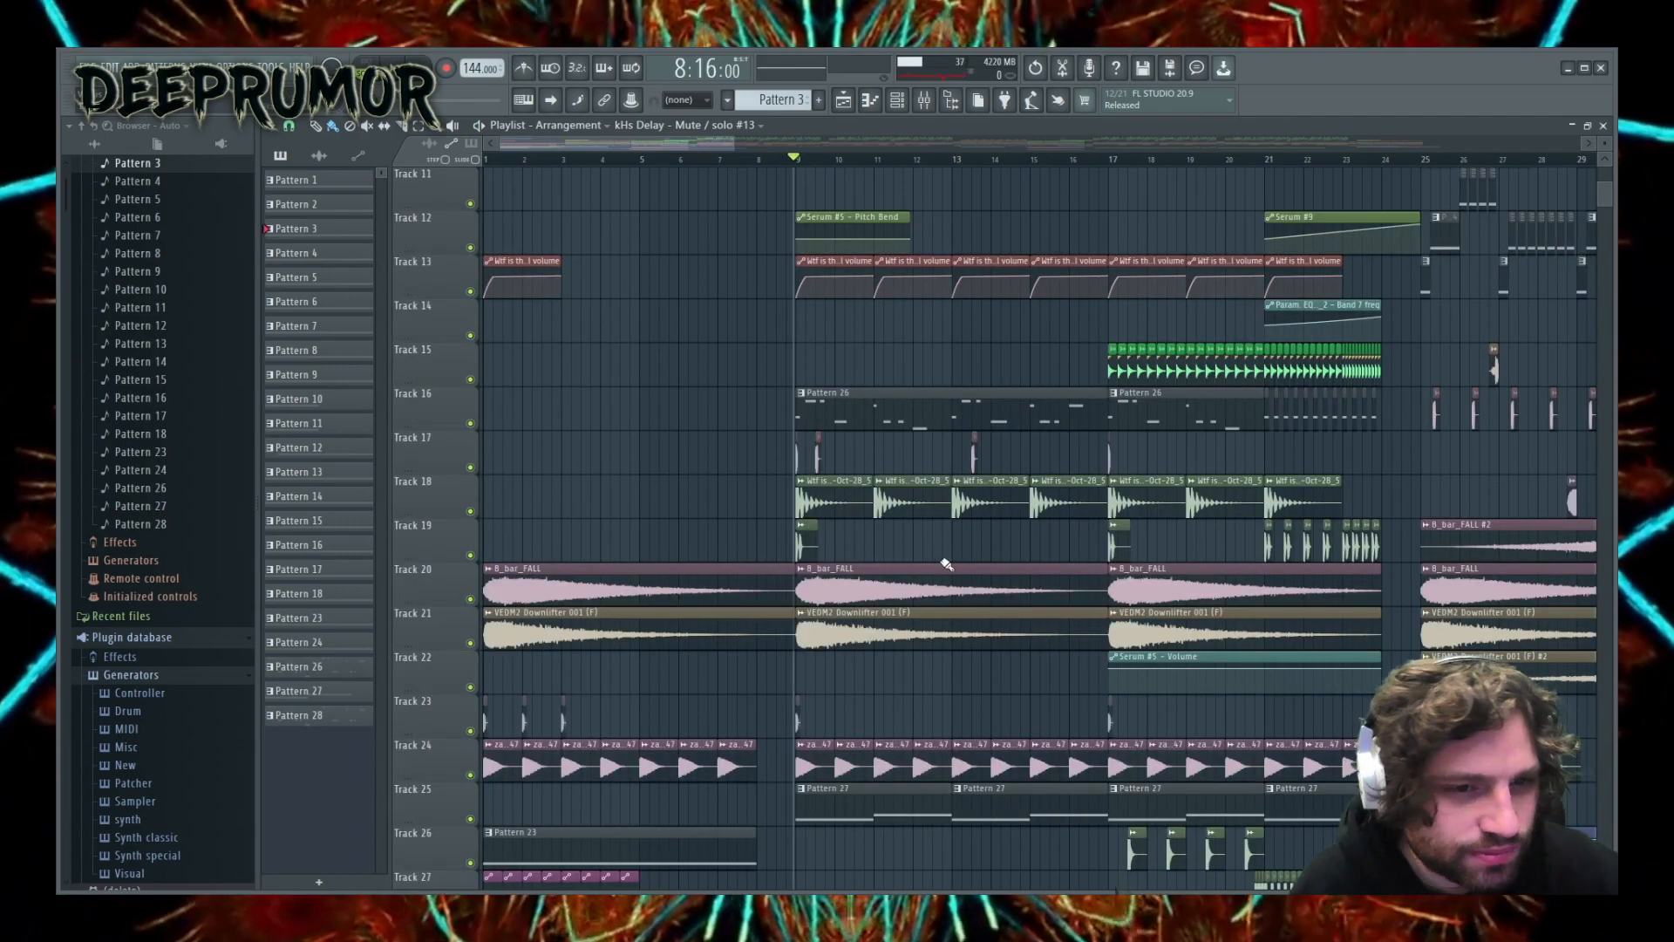
- Play from bar 9 with all tracks active and with Track 17 soloed, and restore the full arrangement
{"action": "key", "text": "space"}
{"action": "key", "text": "space"}
{"action": "right_click", "coordinate": [472, 469]}
{"action": "key", "text": "space"}
{"action": "key", "text": "space"}
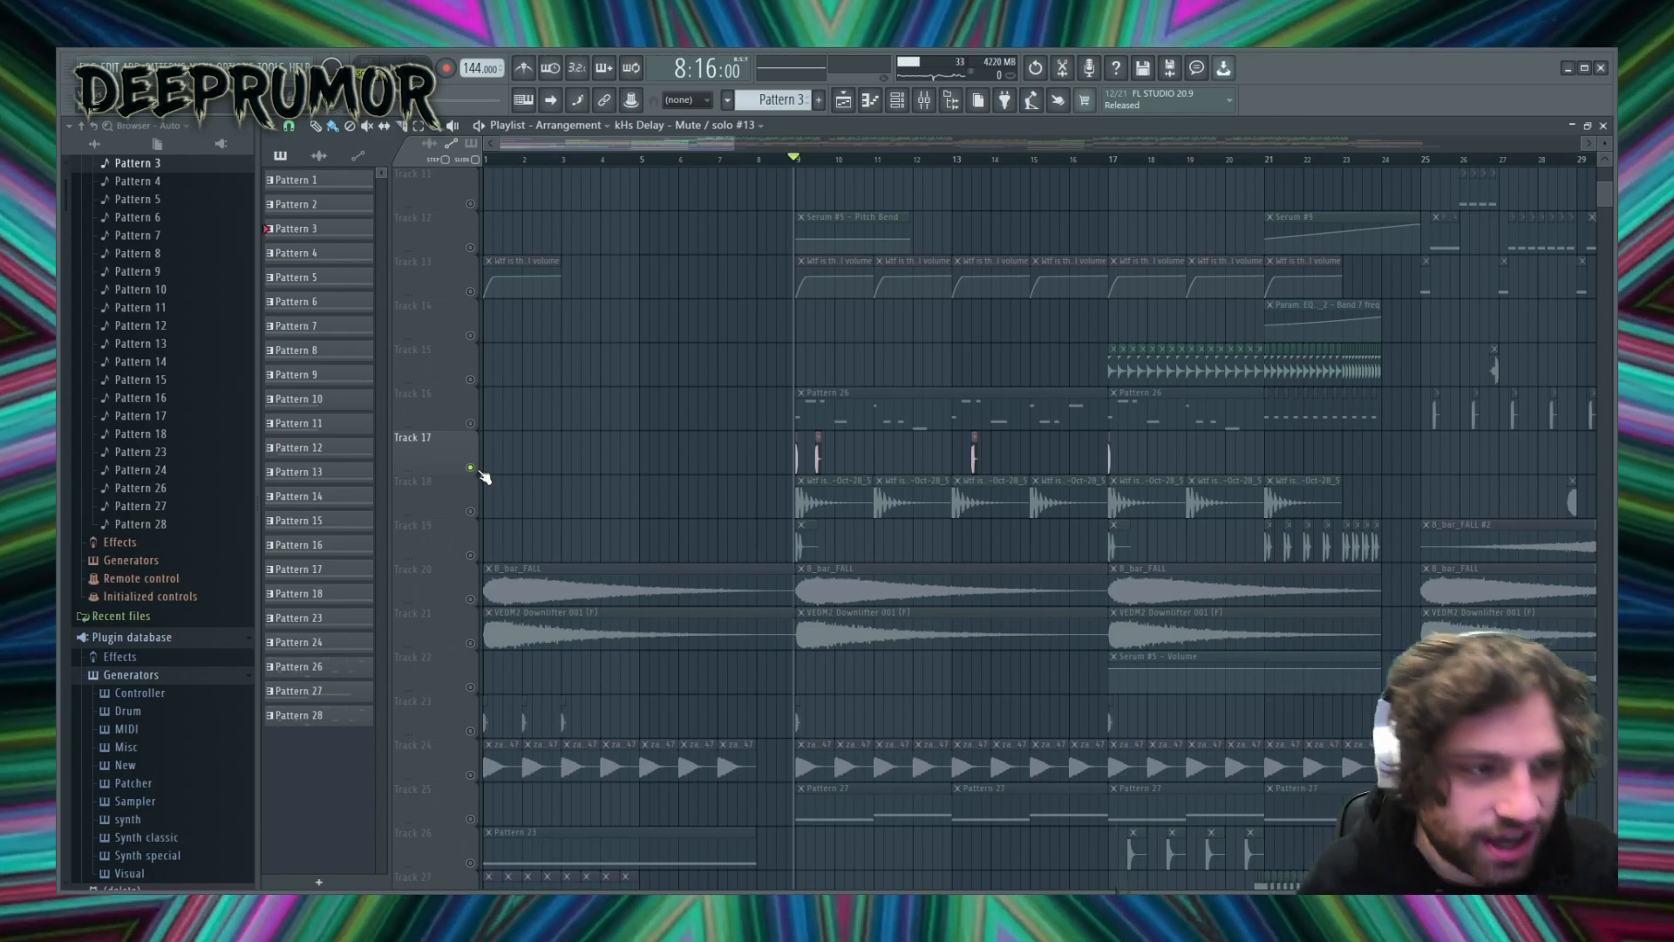
{"action": "right_click", "coordinate": [471, 469]}
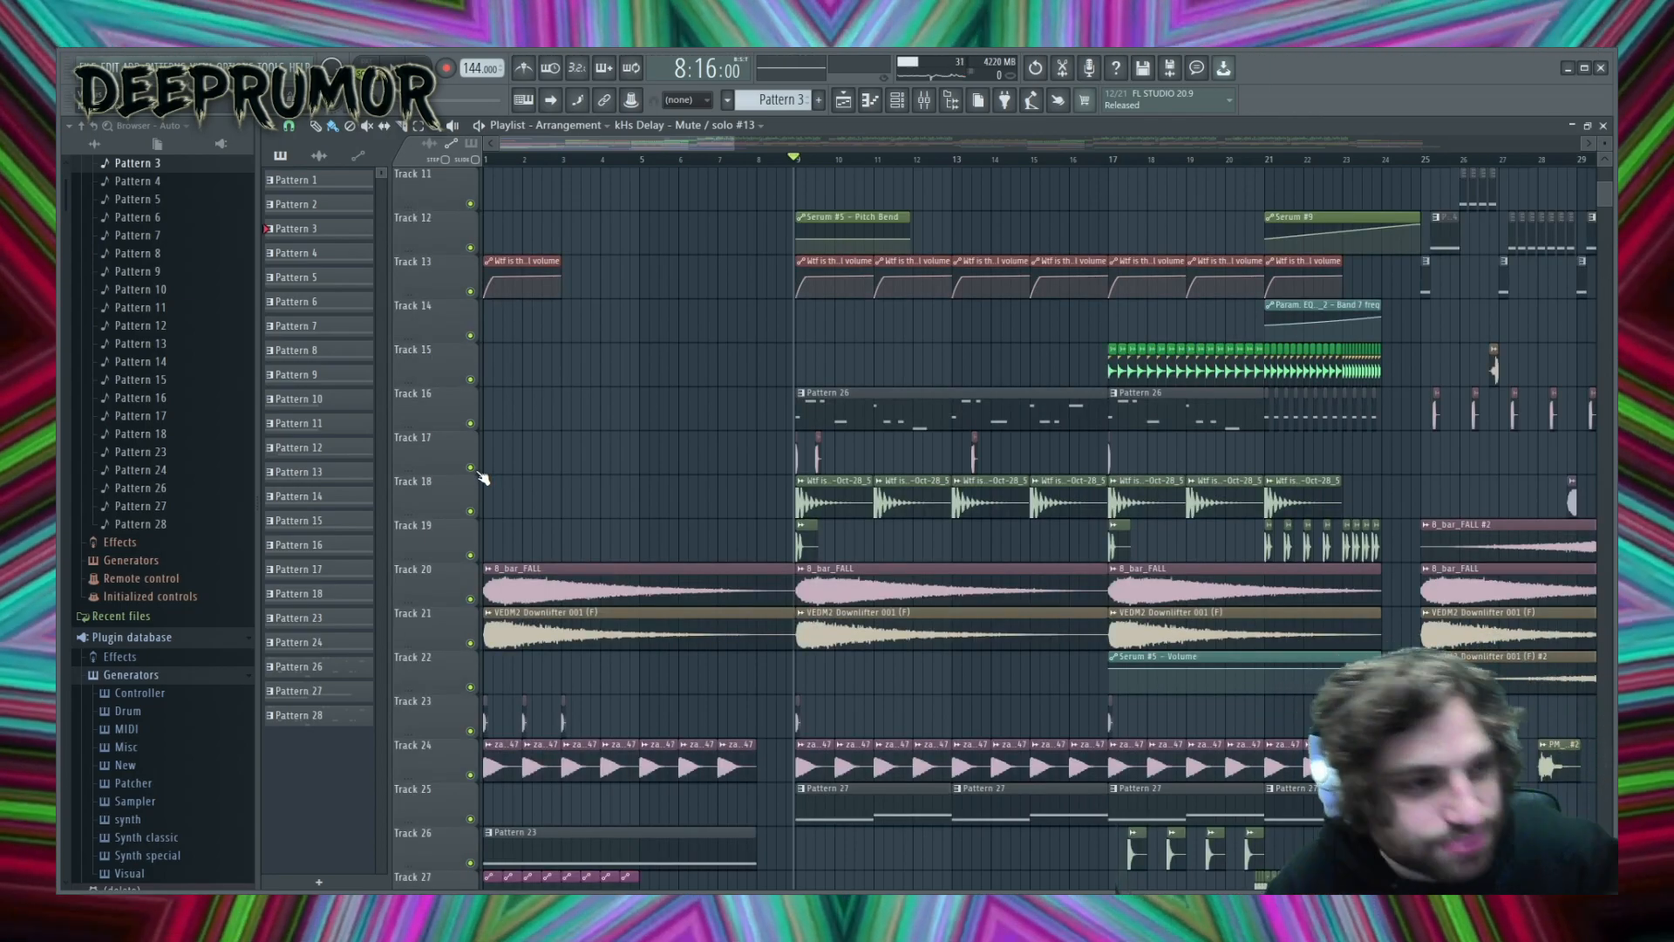
- Select the playlist range from bar 9 to bar 17 and play it with Track 16 soloed
{"action": "key", "text": "space"}
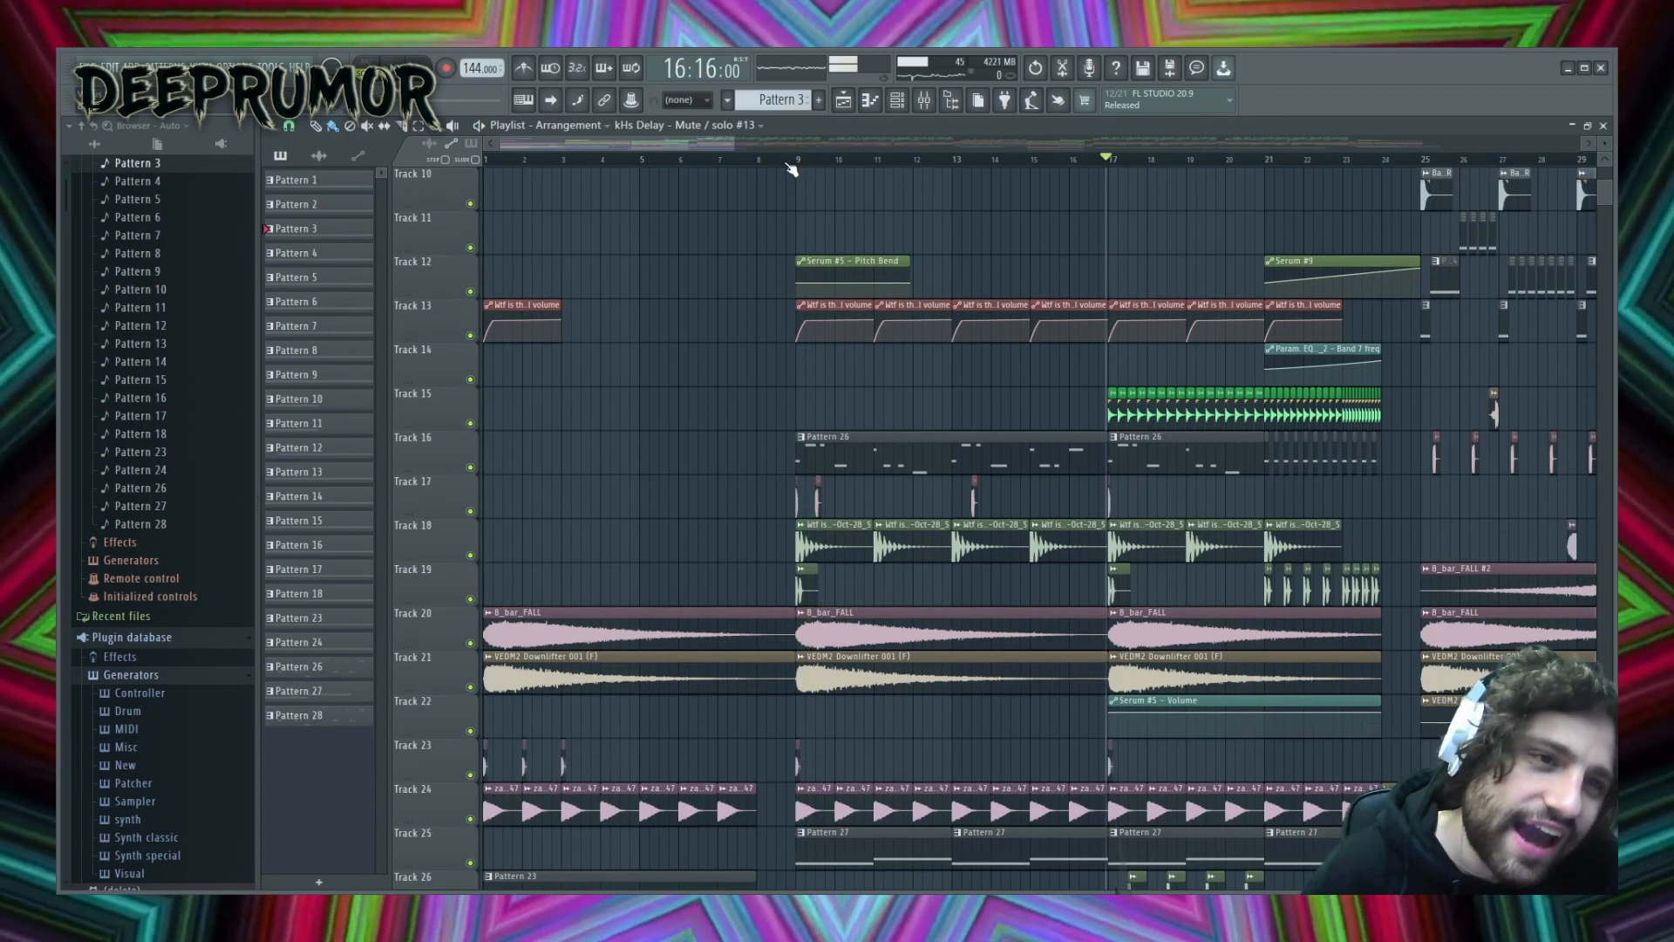
{"action": "left_click_drag", "start_coordinate": [795, 161], "coordinate": [1089, 193]}
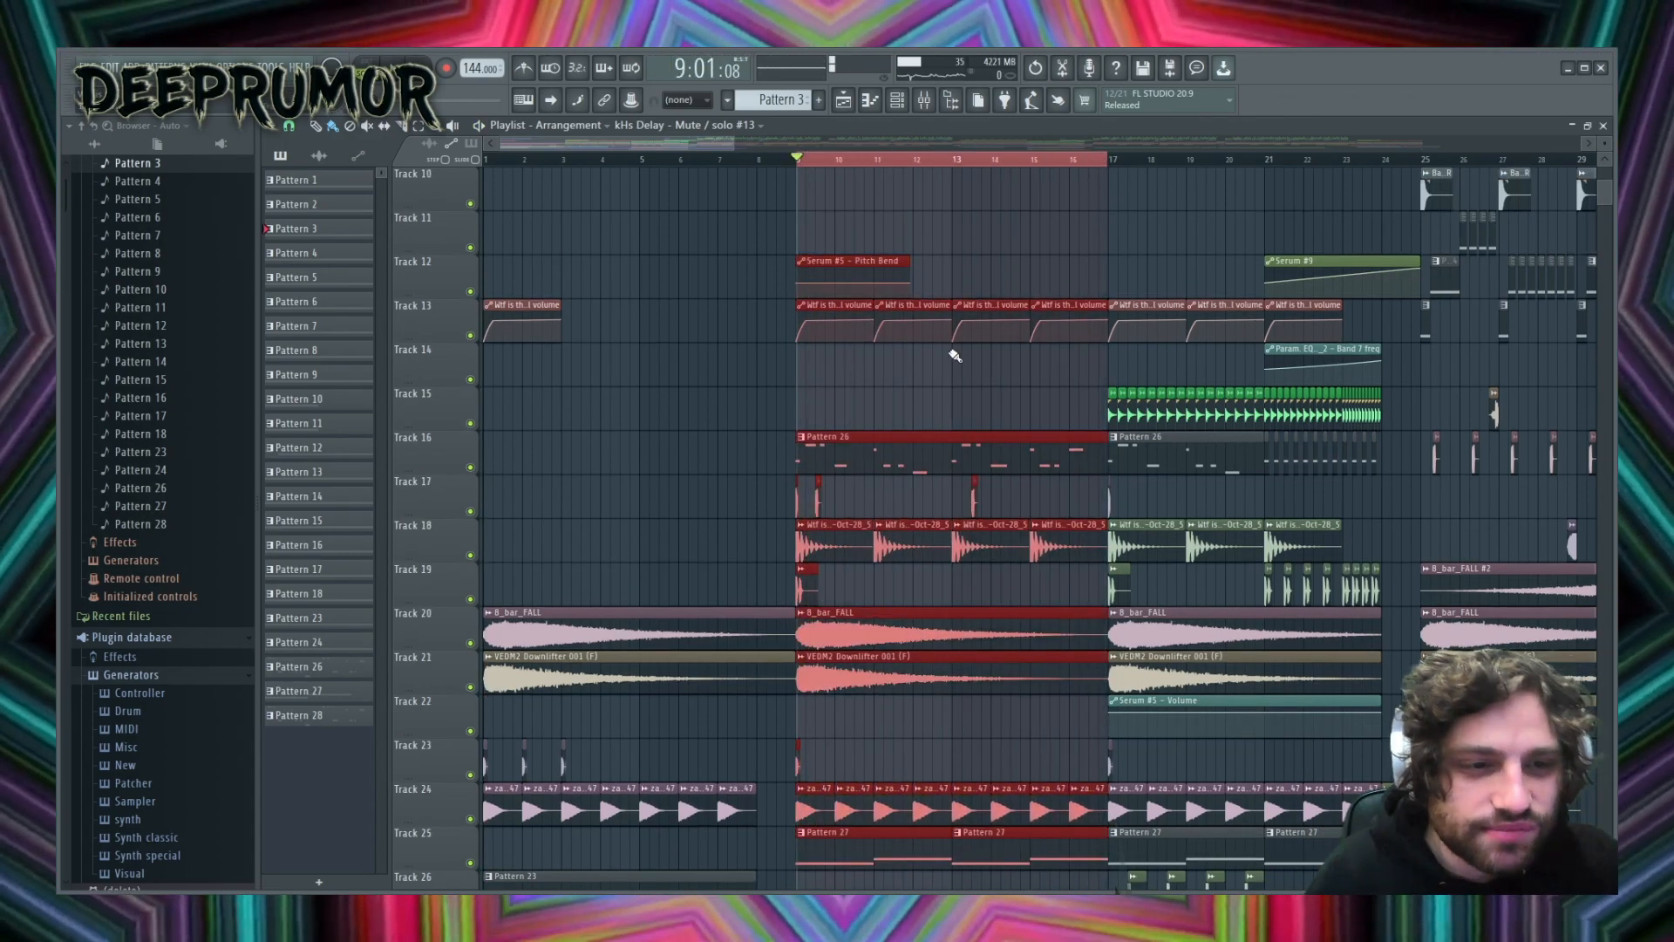
{"action": "right_click", "coordinate": [474, 471]}
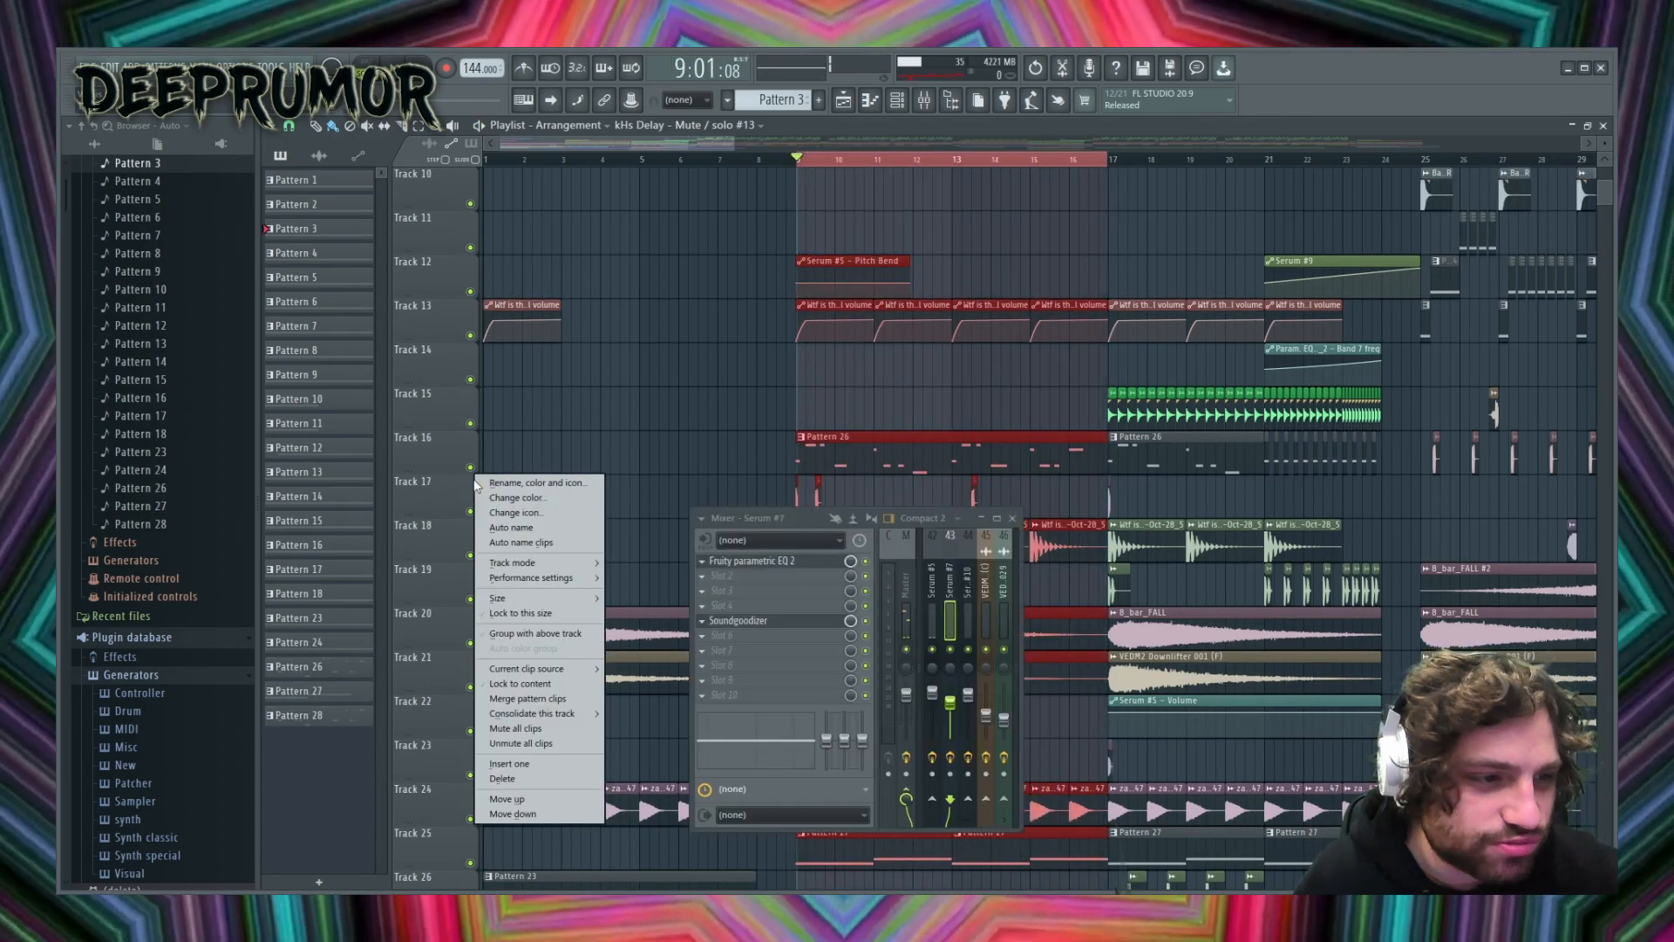
{"action": "right_click", "coordinate": [473, 470]}
{"action": "right_click", "coordinate": [472, 470]}
{"action": "right_click", "coordinate": [473, 470]}
{"action": "key", "text": "space"}
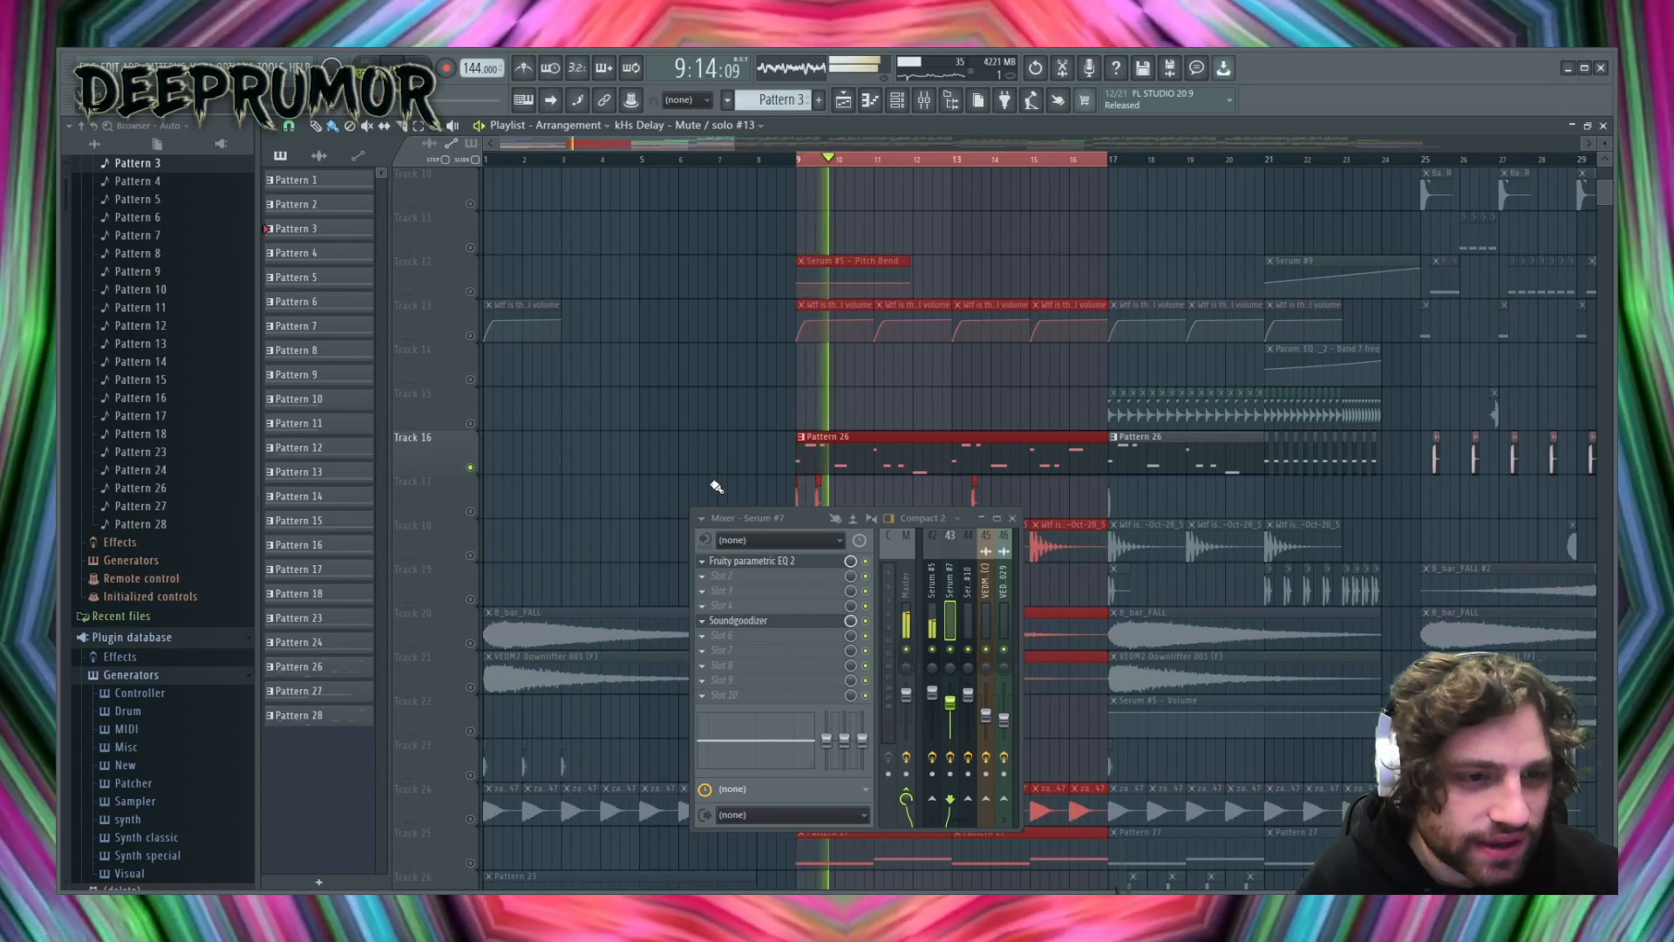
- Widen the mixer, open the first Fruity Parametric EQ 2 on the Serum #5 track and audition Pattern 26
{"action": "left_click_drag", "start_coordinate": [1019, 620], "coordinate": [1364, 576]}
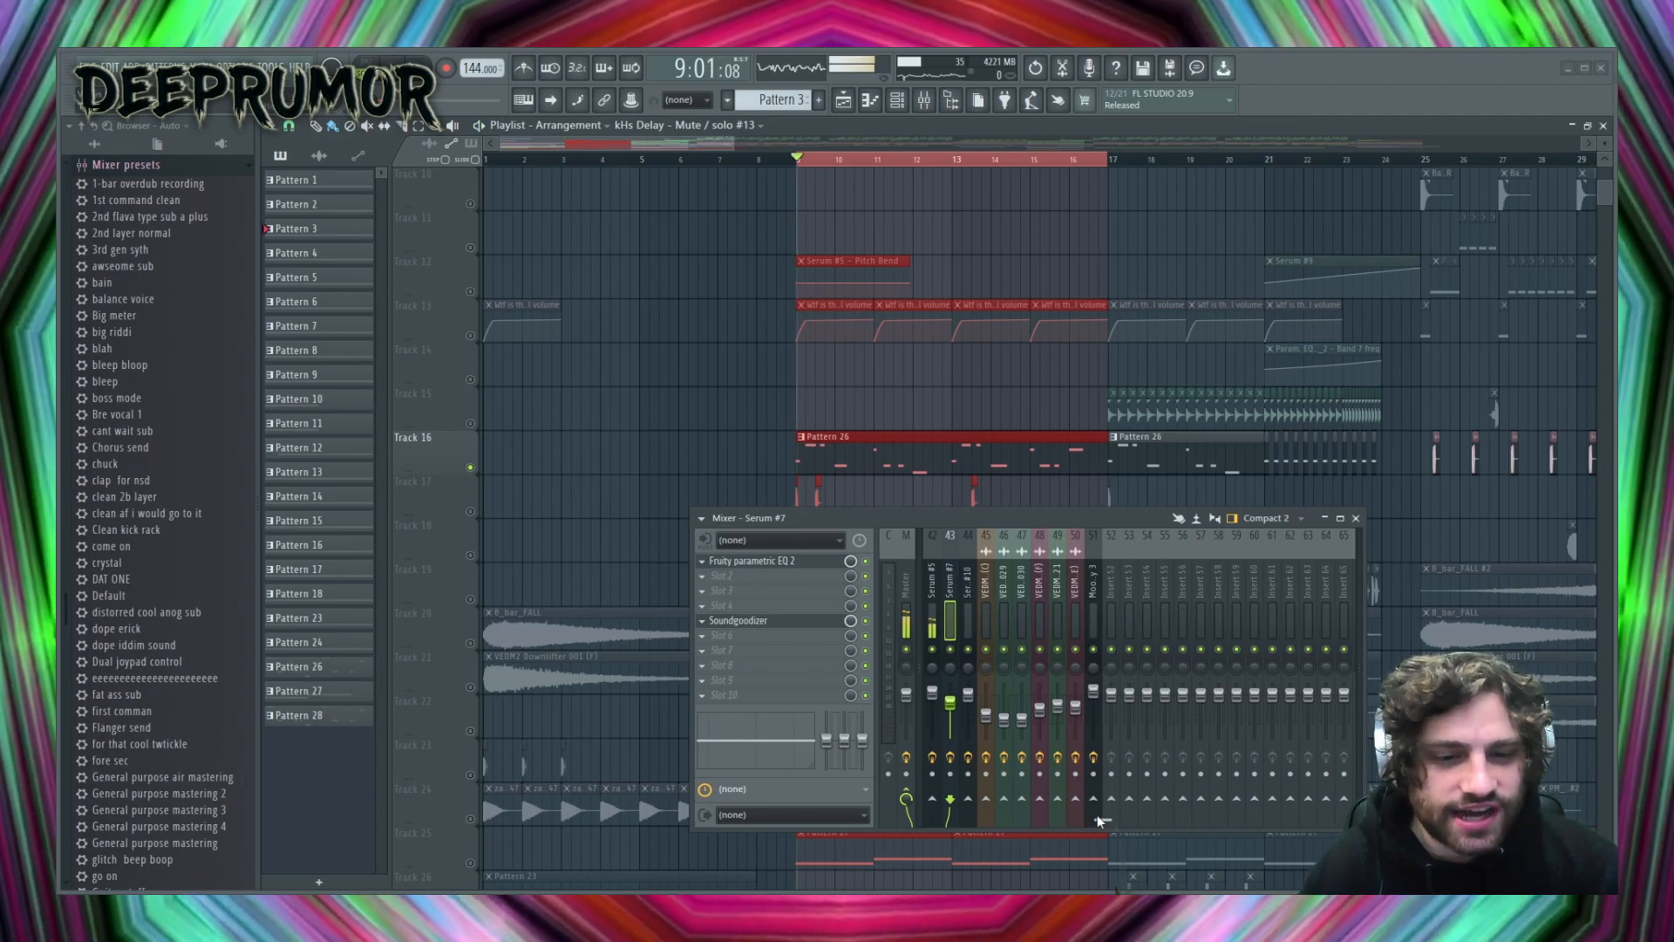
{"action": "scroll", "coordinate": [1086, 815], "scroll_direction": "up", "scroll_amount": 3}
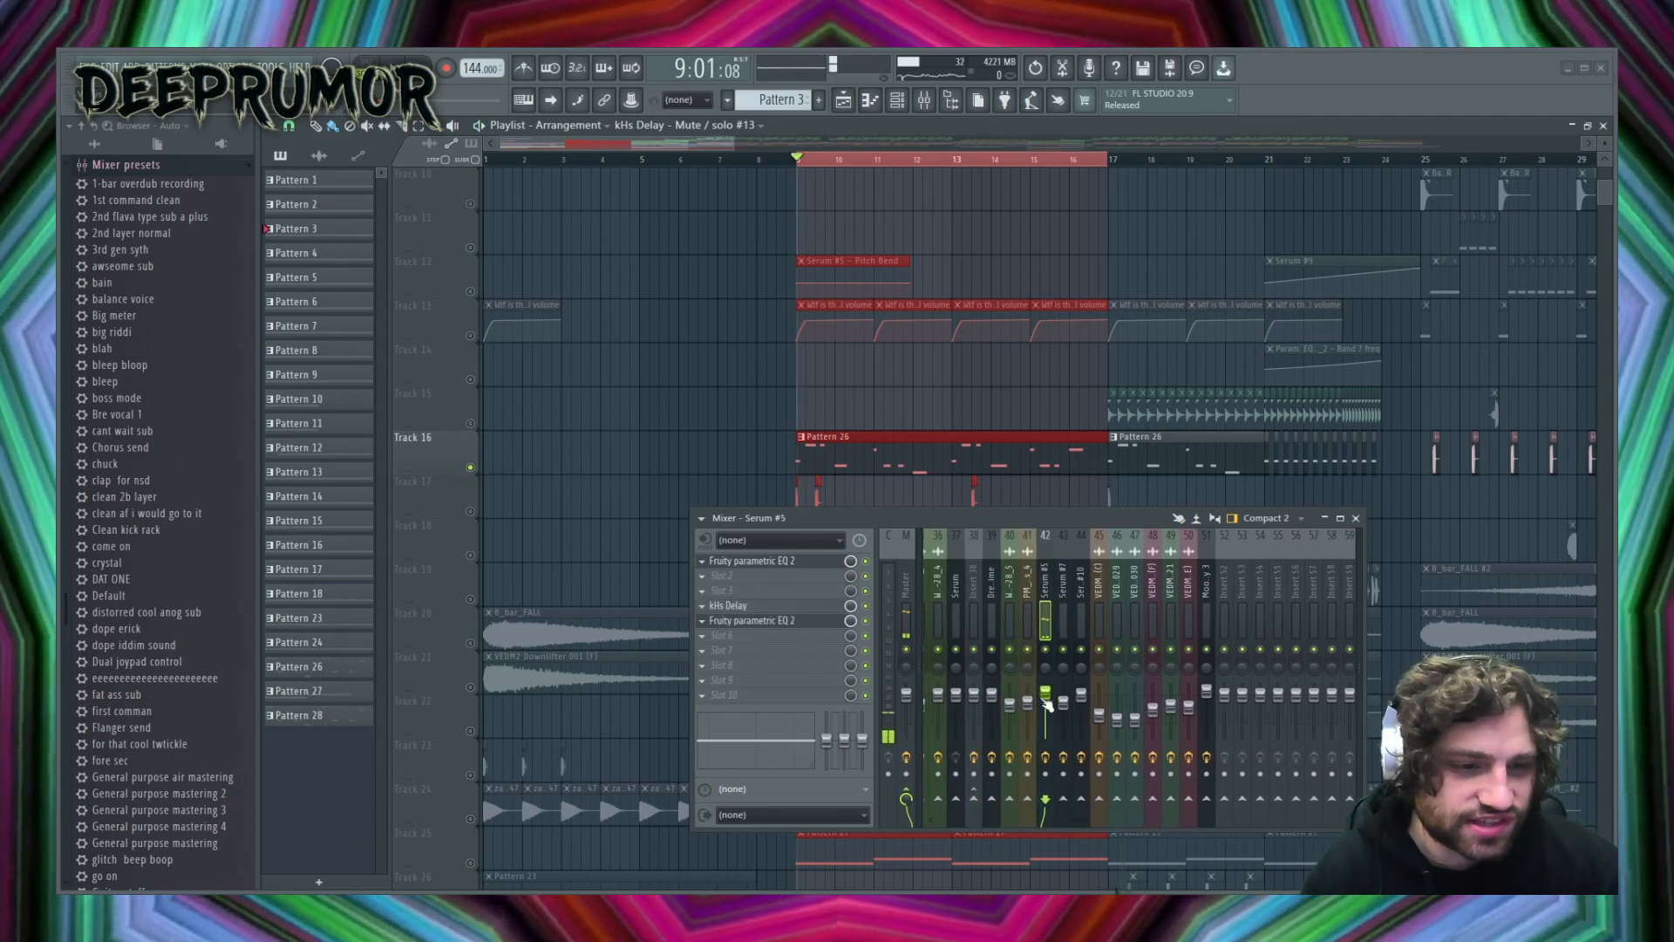
{"action": "left_click", "coordinate": [811, 561]}
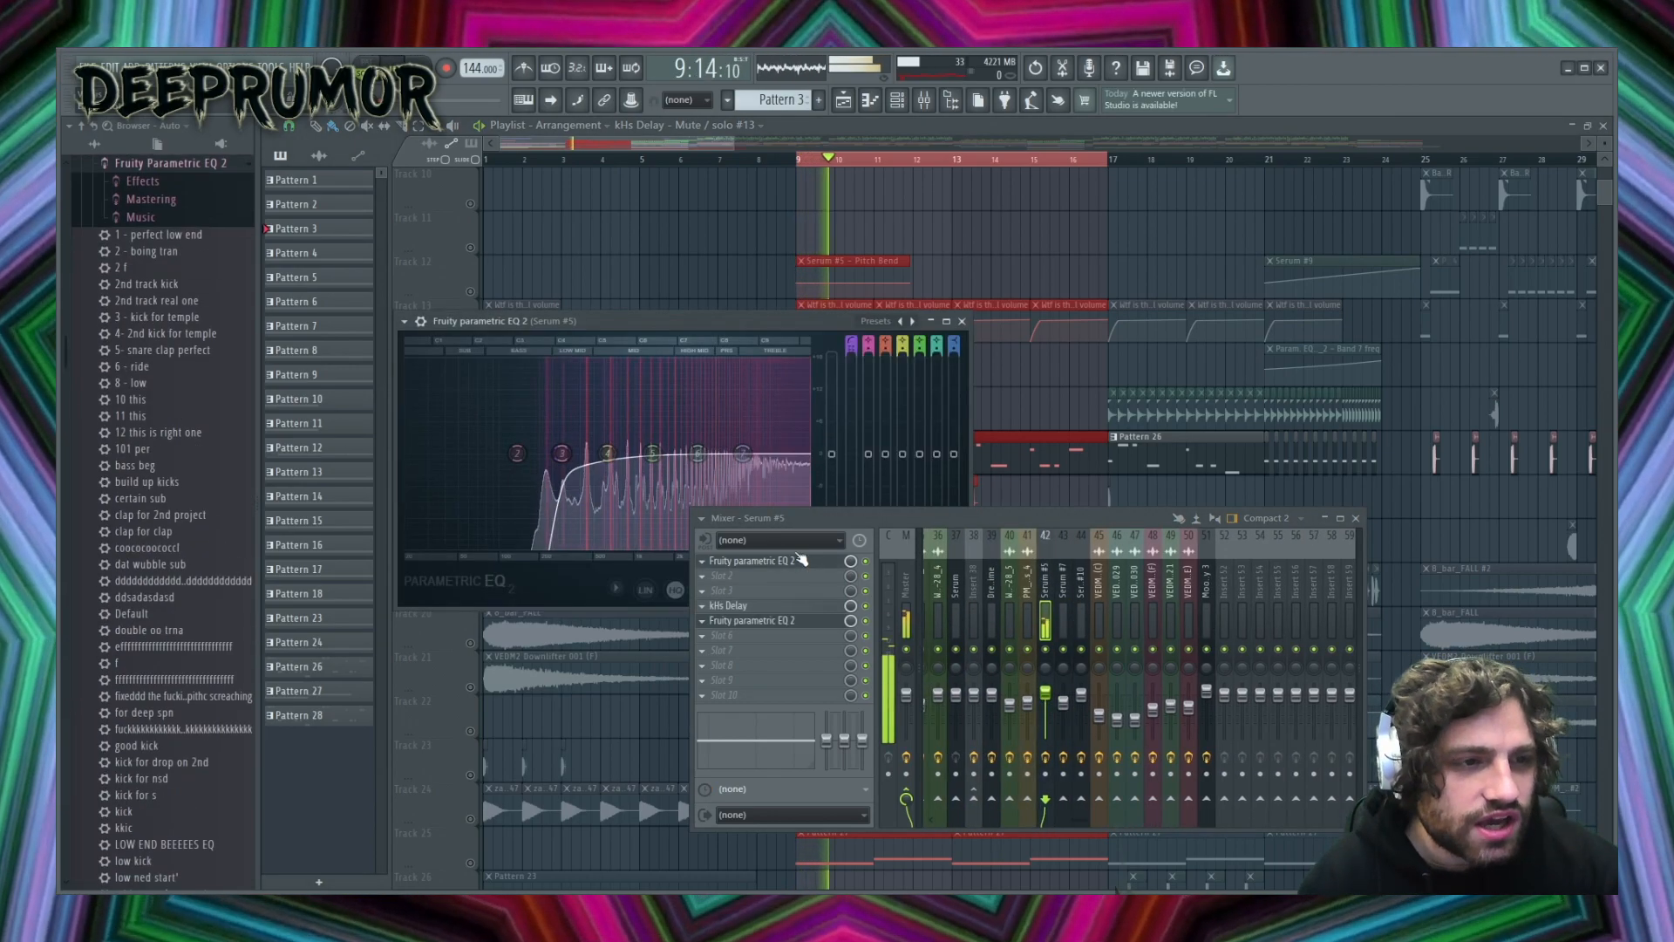
{"action": "key", "text": "space"}
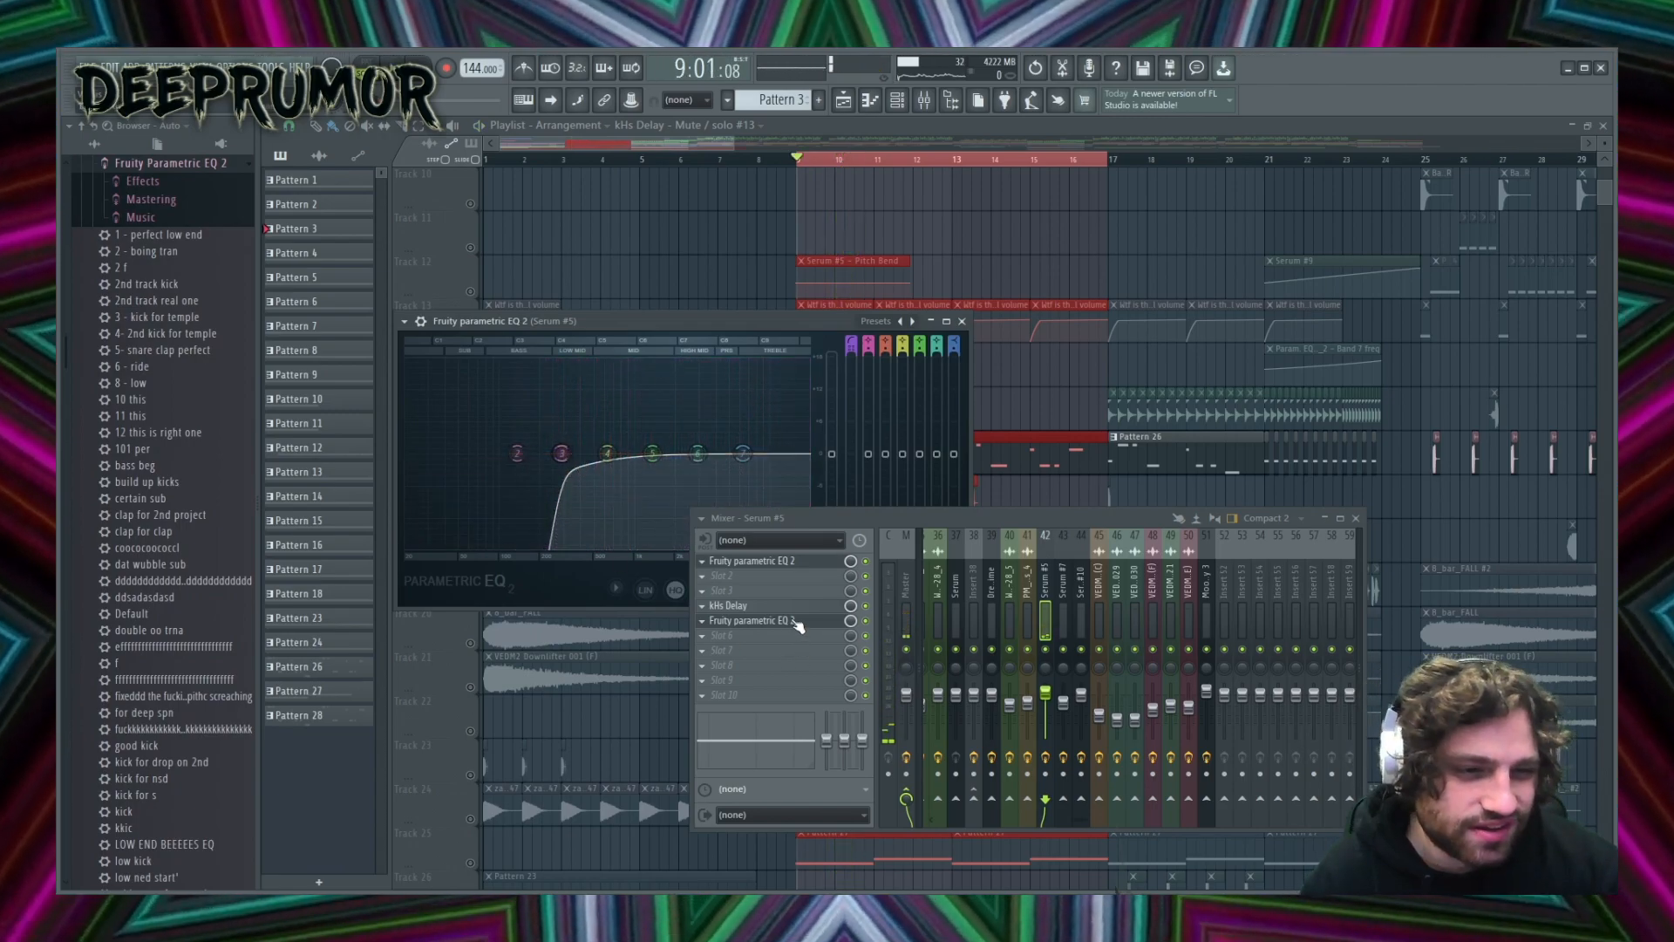
{"action": "key", "text": "space"}
{"action": "key", "text": "space"}
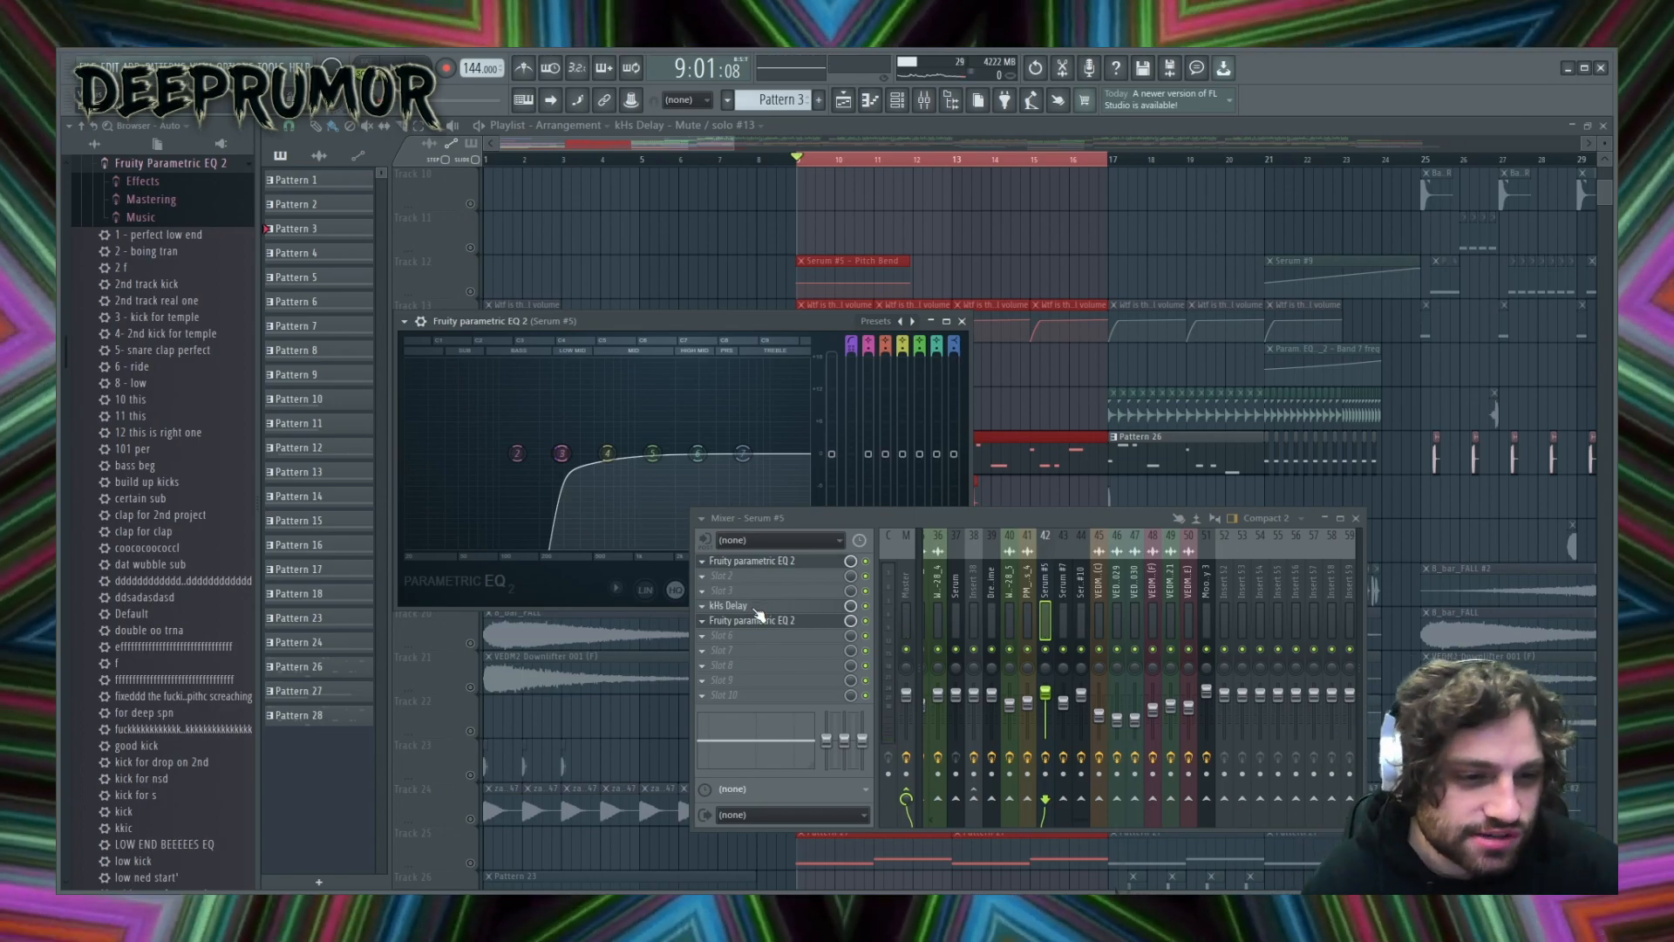
- Open kHs Delay on the Serum #5 track, toggle the effect and play the pattern to compare the sound
{"action": "key", "text": "F6"}
{"action": "left_click", "coordinate": [756, 610]}
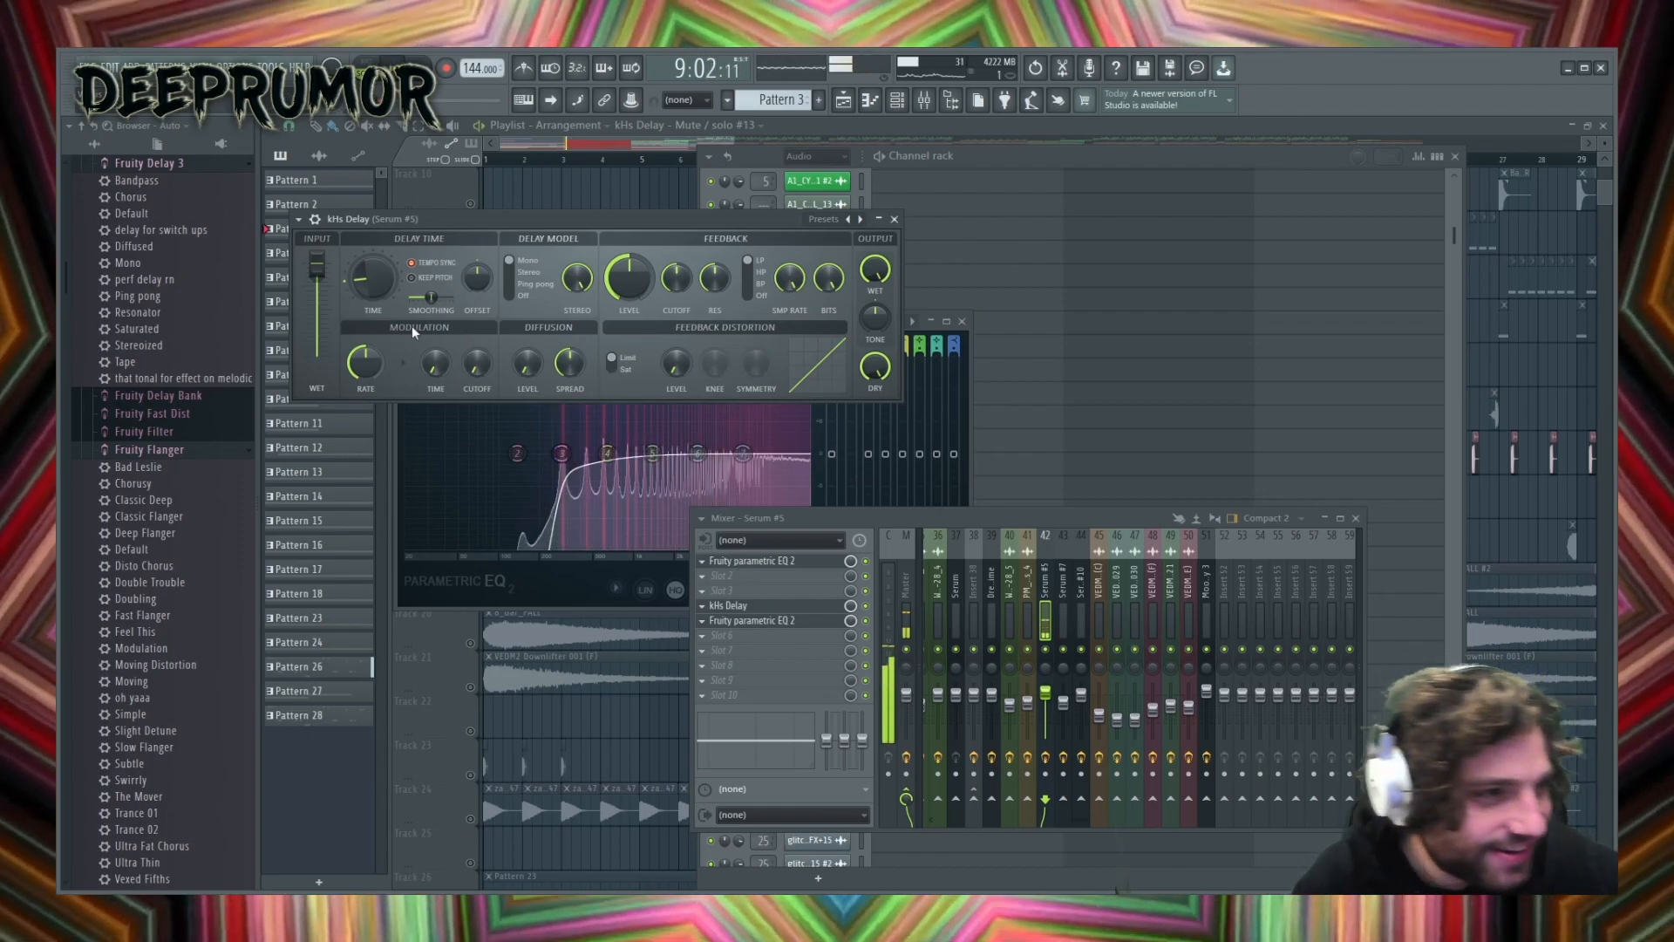
{"action": "left_click_drag", "start_coordinate": [474, 229], "coordinate": [602, 214]}
{"action": "left_click", "coordinate": [866, 606]}
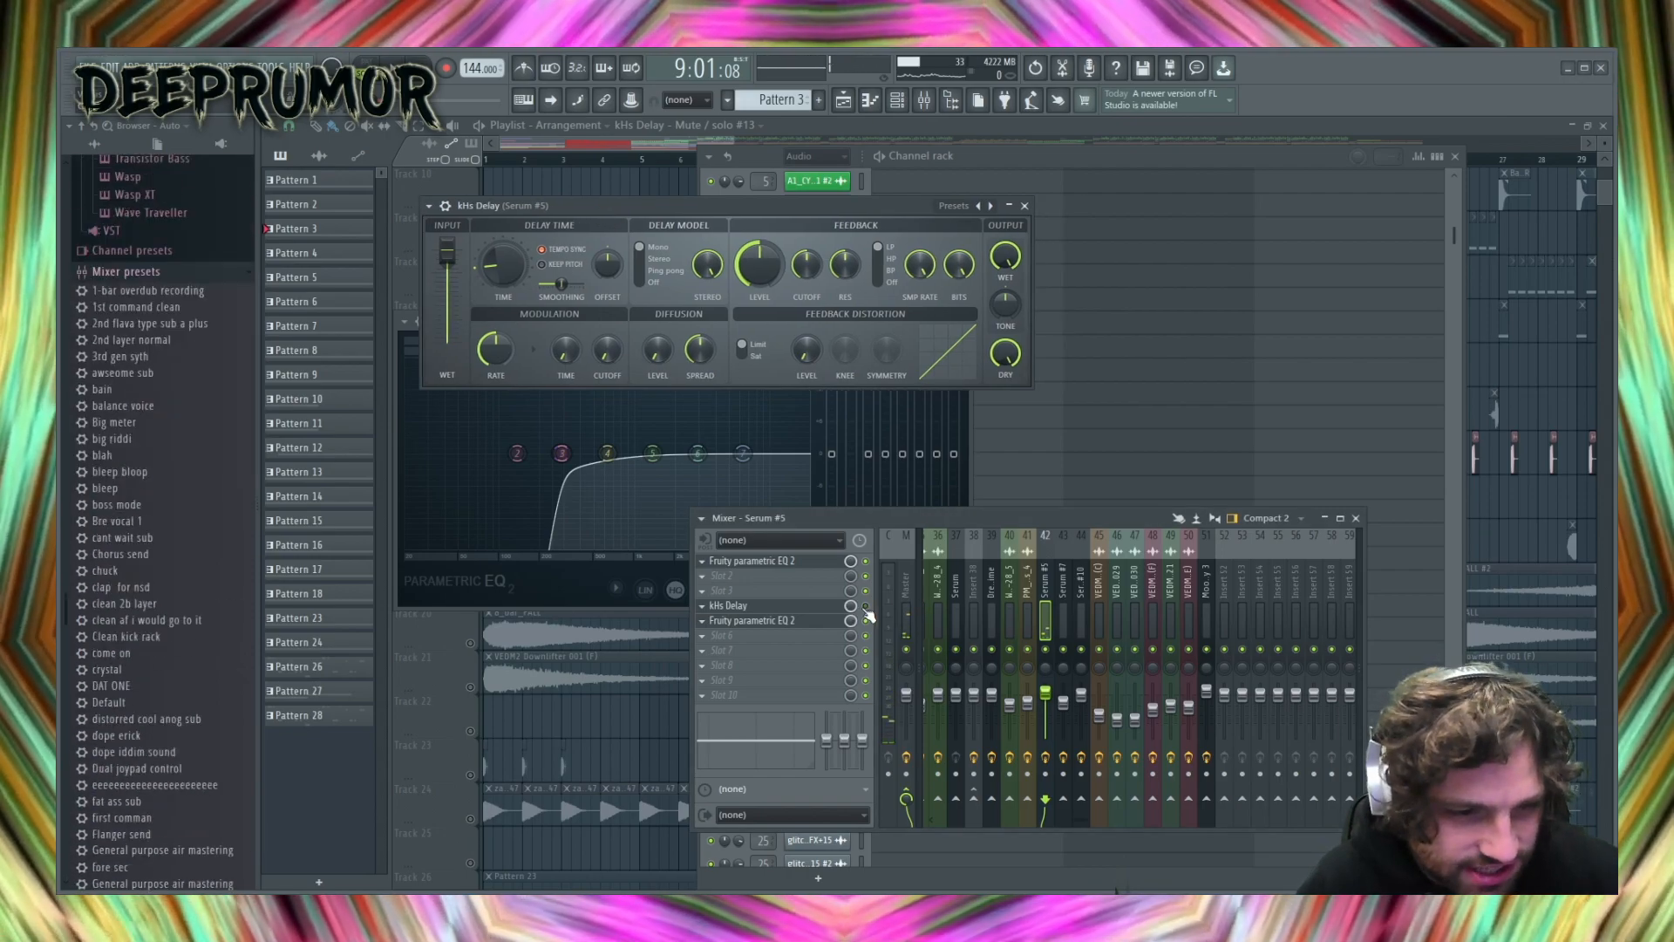
{"action": "key", "text": "space"}
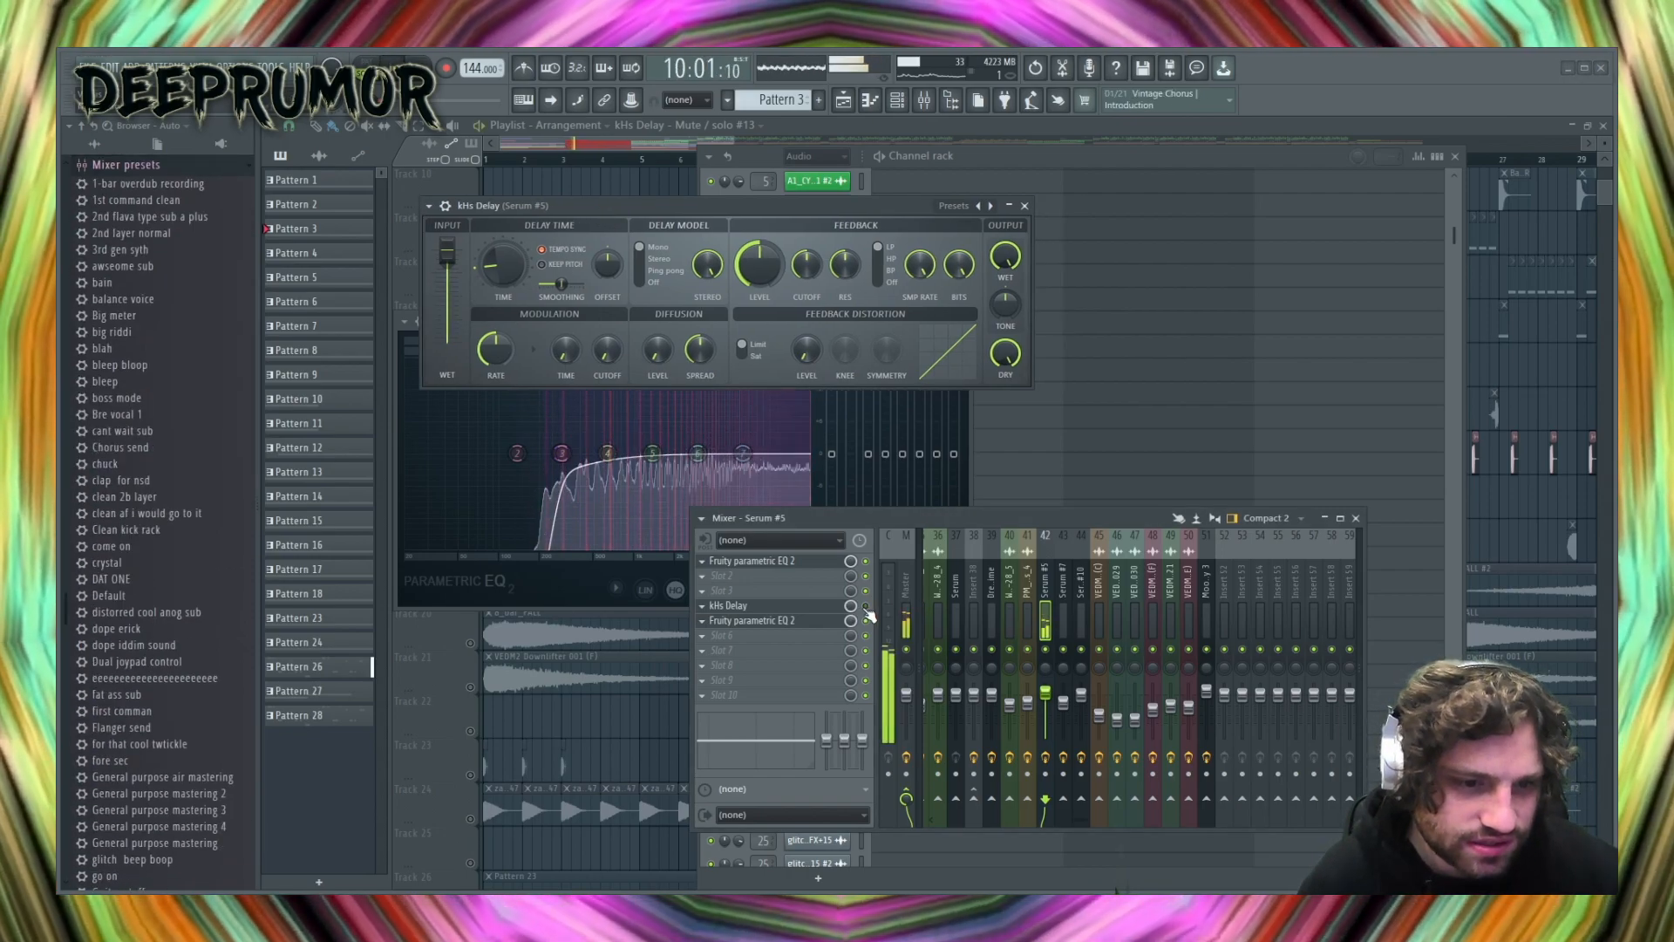
{"action": "key", "text": "space"}
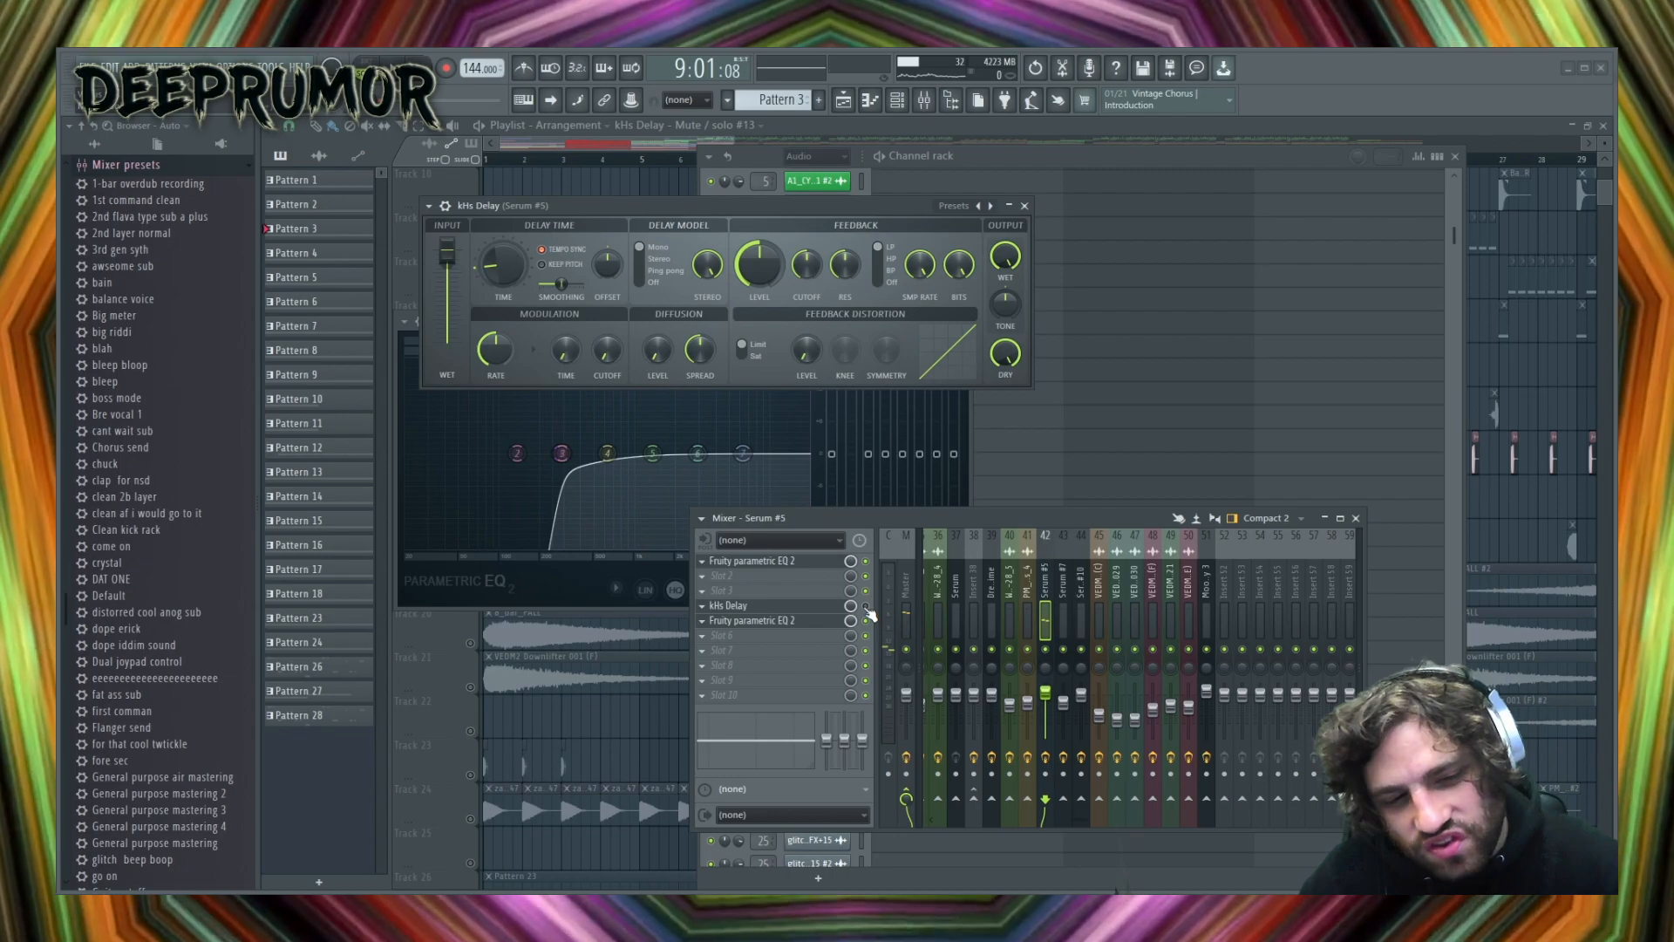
{"action": "key", "text": "space"}
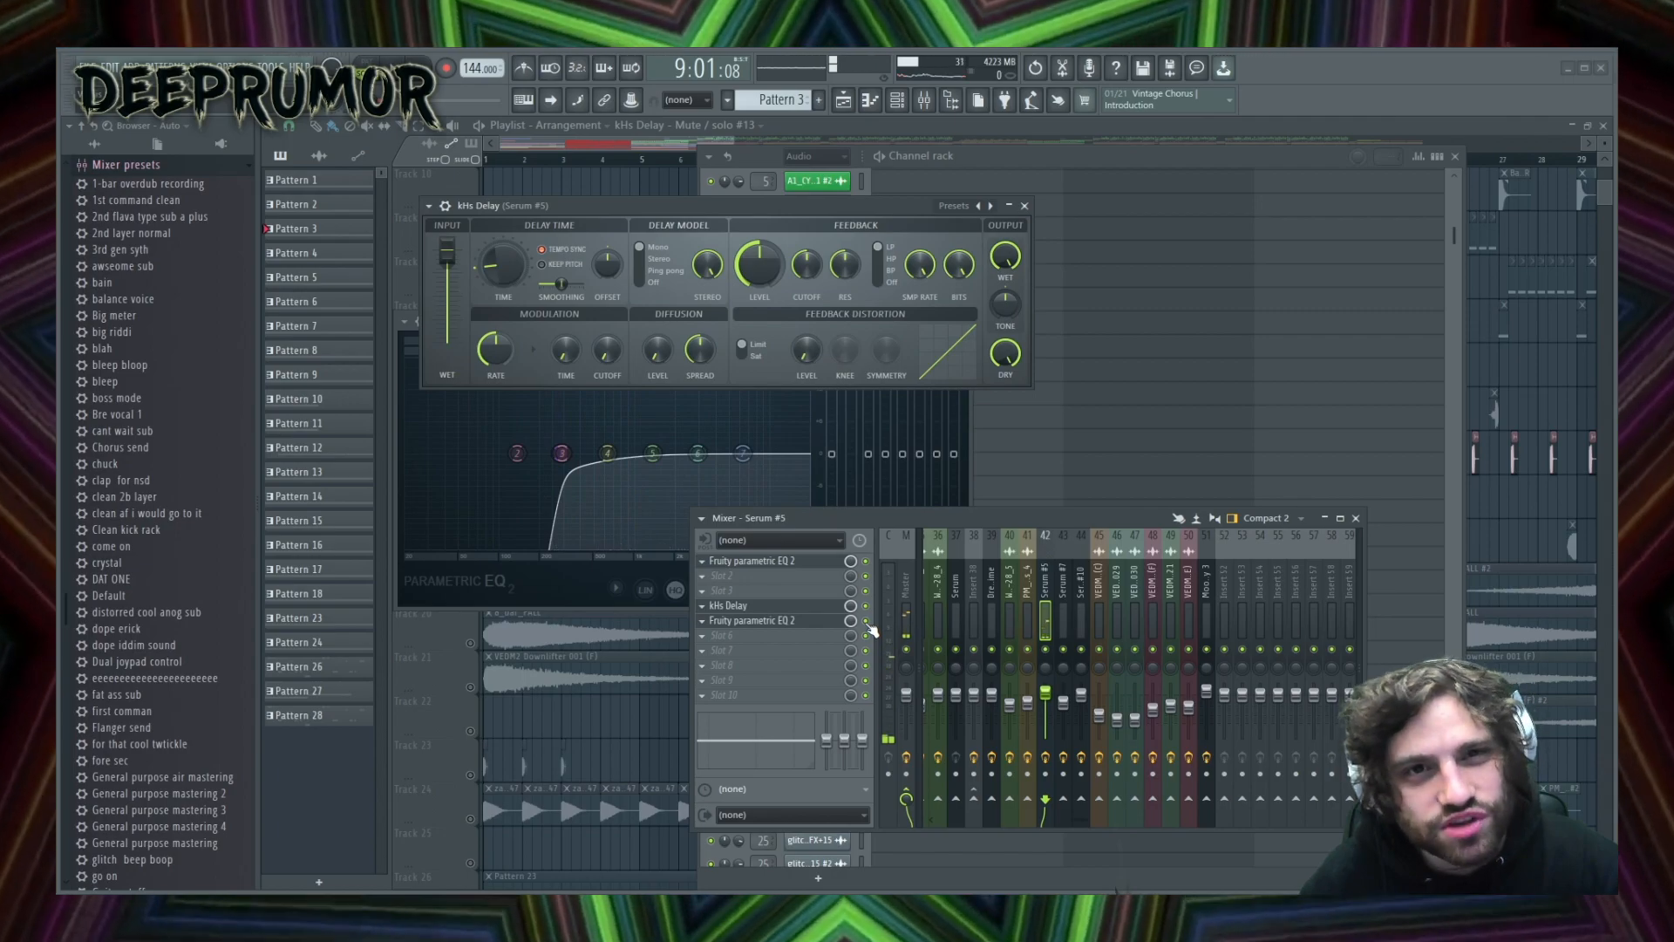
- Open the Fruity Parametric EQ 2 that follows kHs Delay on Serum #5 and play the pattern through it
{"action": "left_click", "coordinate": [808, 623]}
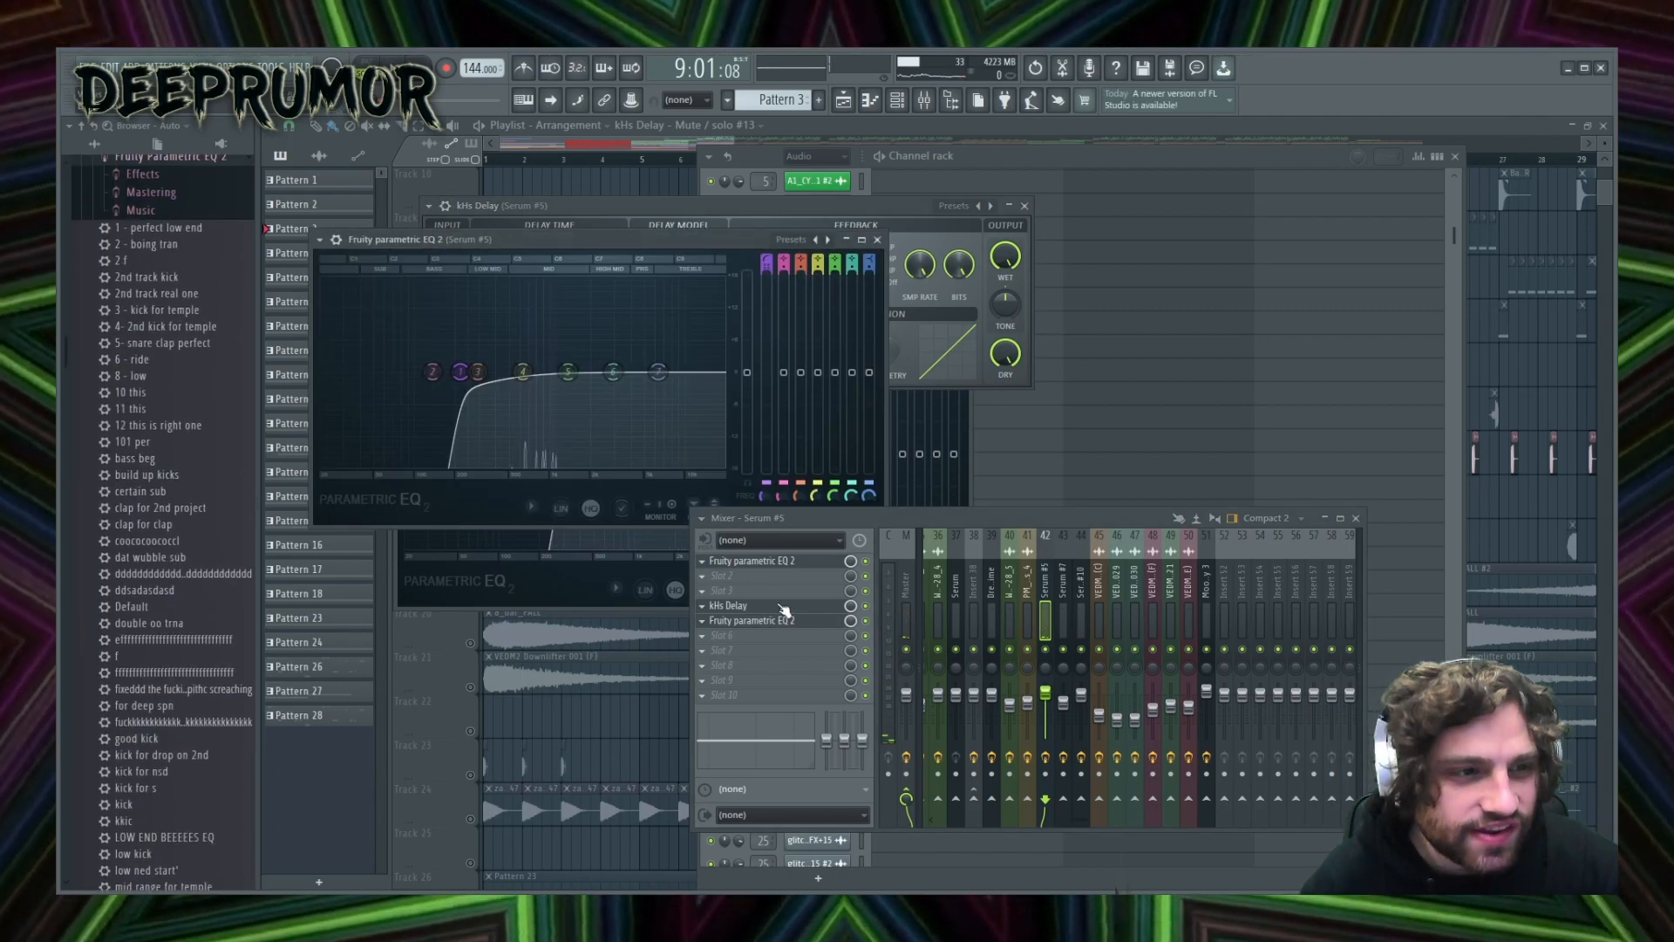
{"action": "key", "text": "space"}
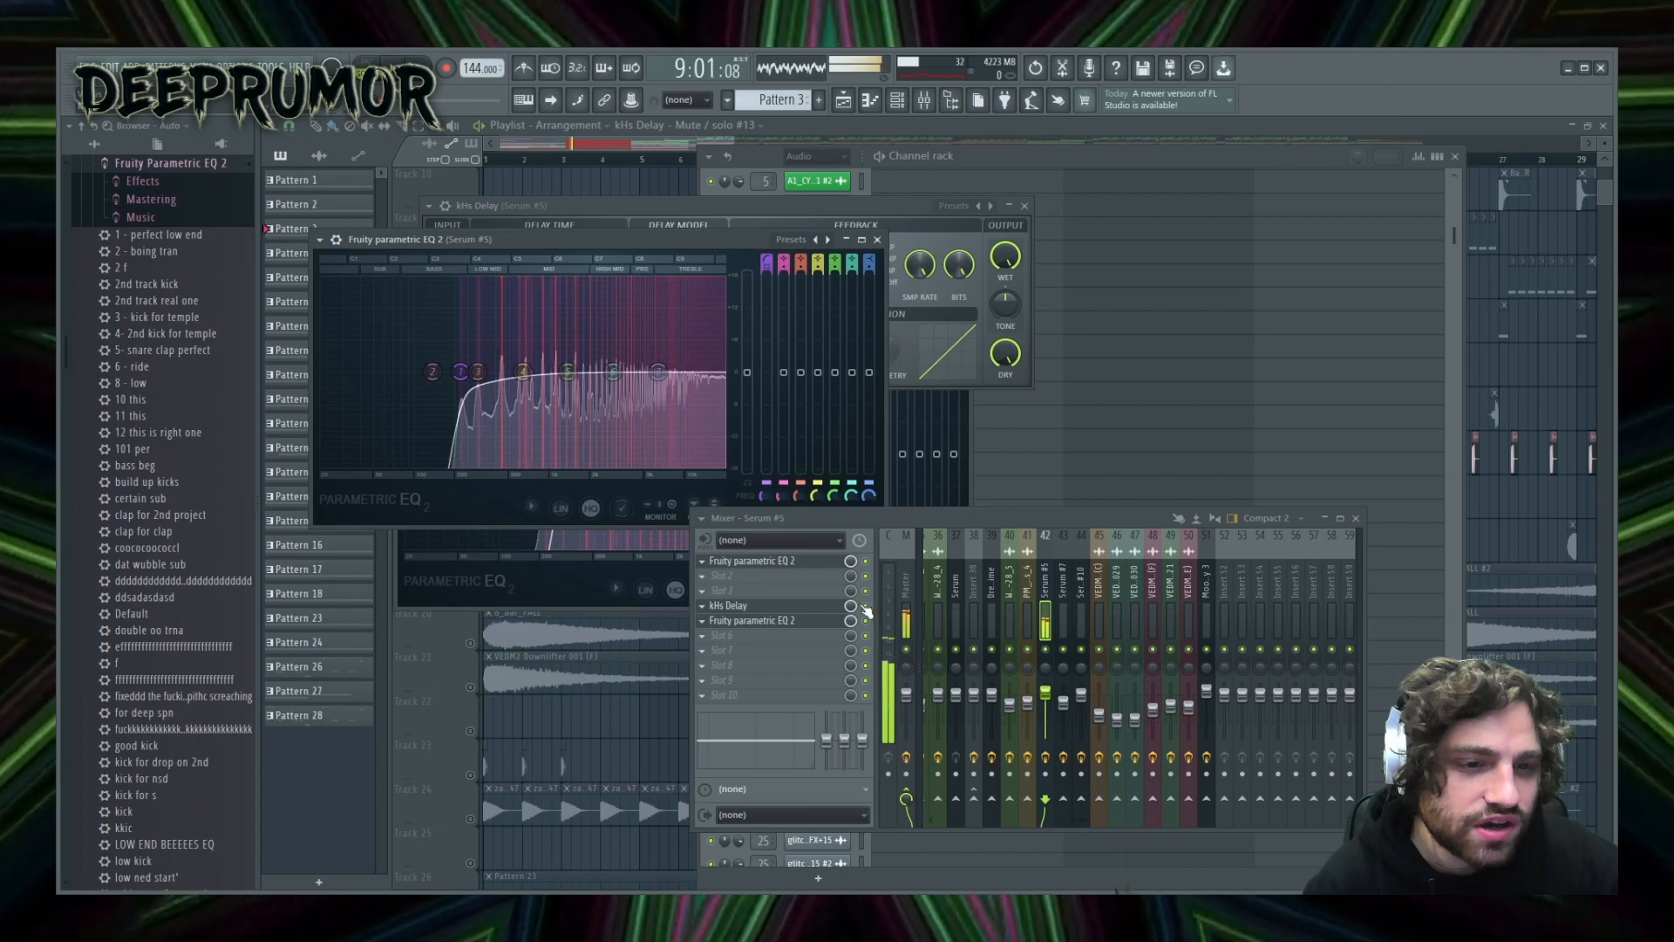
{"action": "key", "text": "space"}
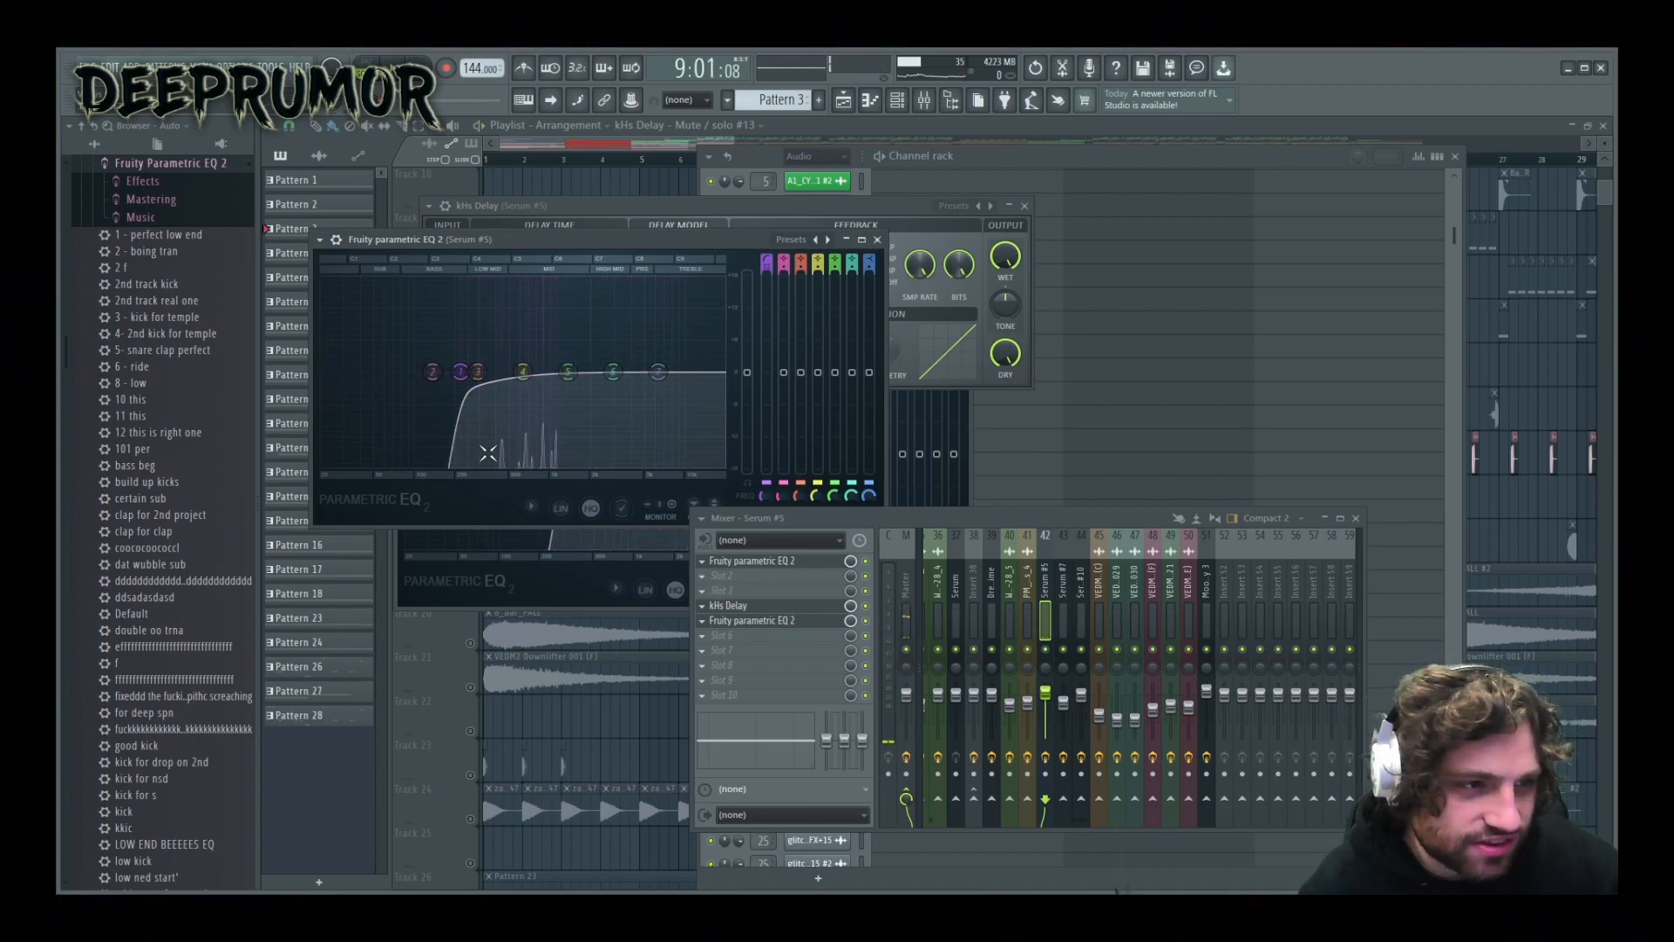
{"action": "left_click_drag", "start_coordinate": [643, 242], "coordinate": [658, 411]}
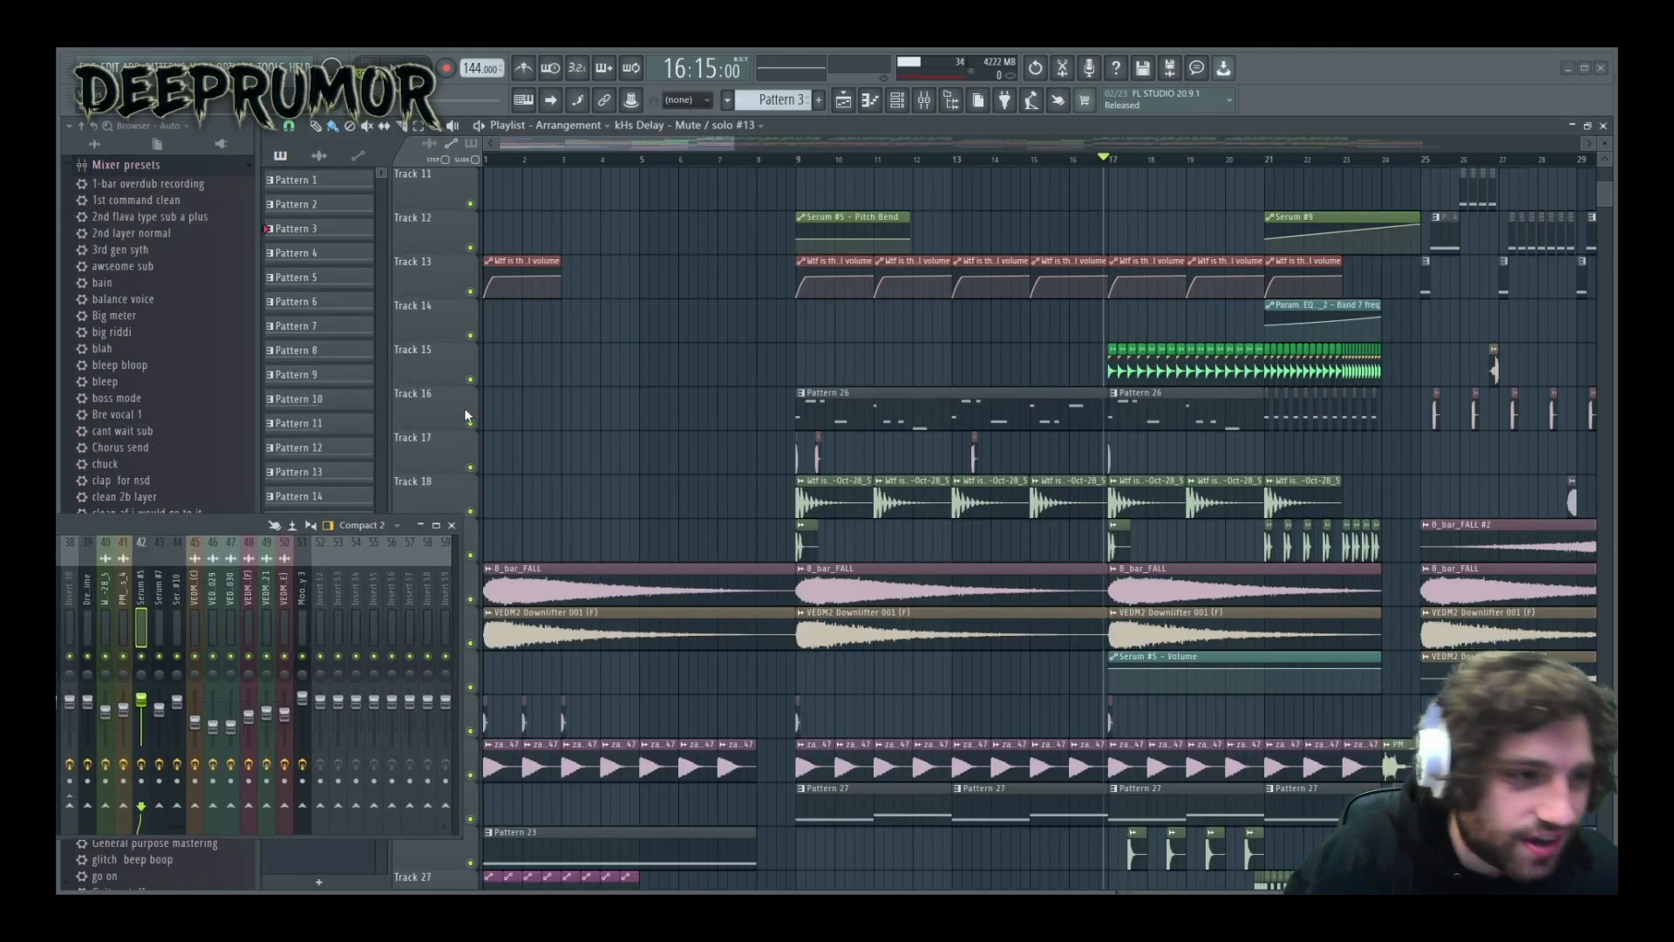
- Play the section from bar 17 with Track 15 soloed, and again with Track 26 soloed
{"action": "left_click", "coordinate": [470, 380], "text": "ctrl"}
{"action": "key", "text": "space"}
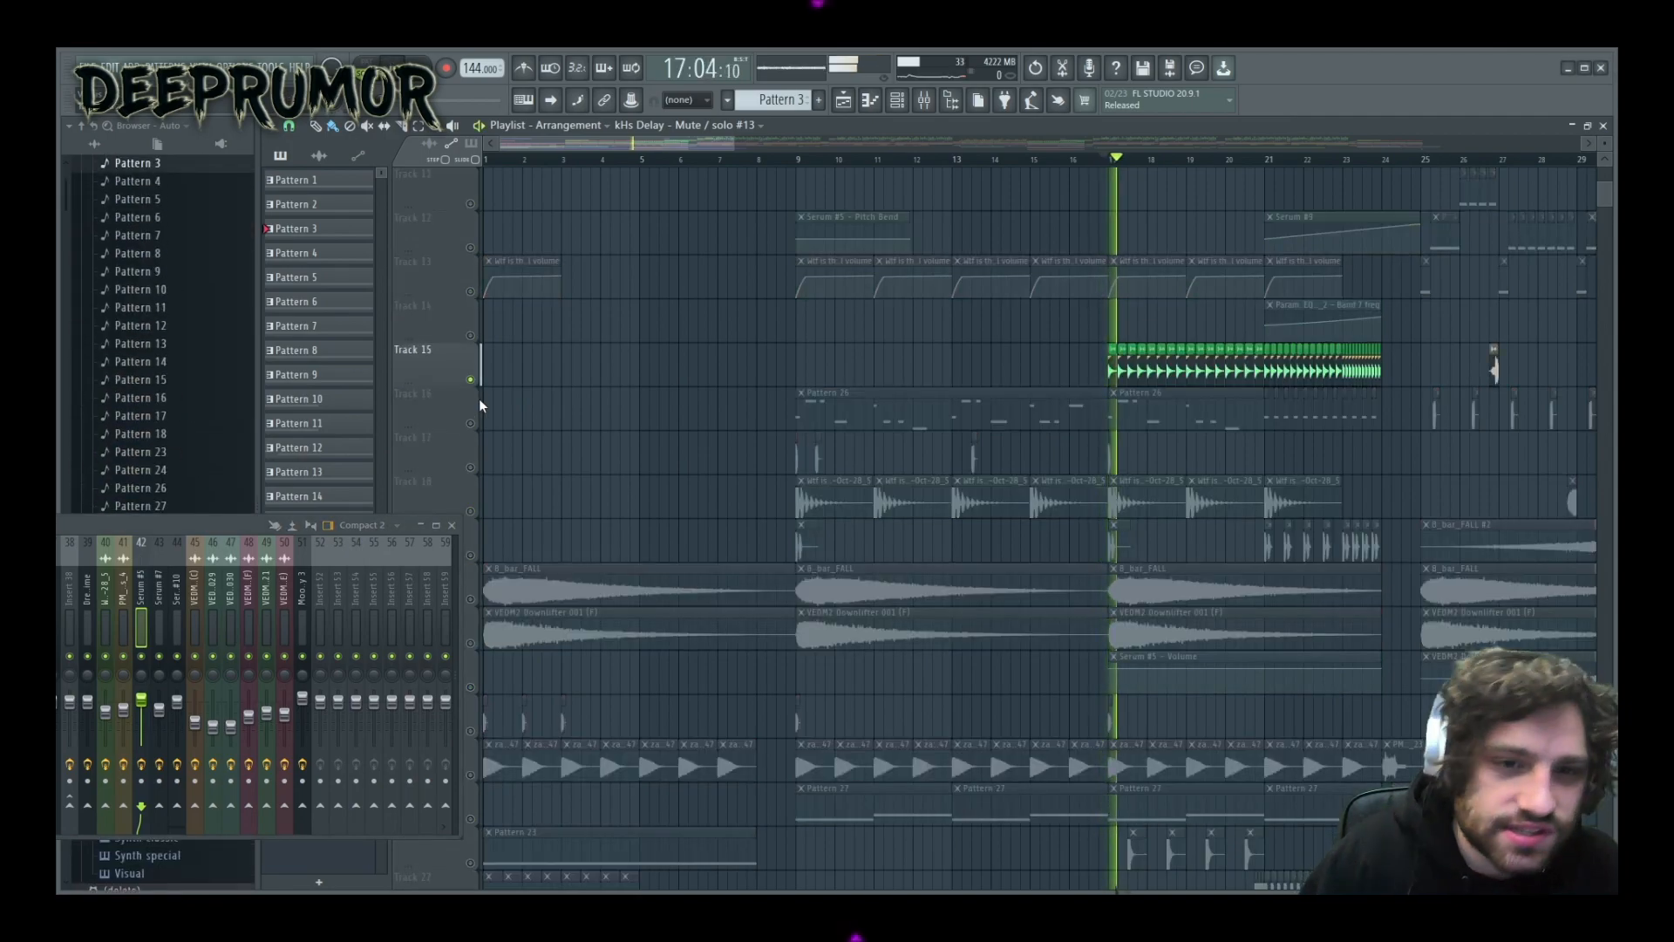
{"action": "scroll", "coordinate": [741, 410], "scroll_direction": "down", "scroll_amount": 1}
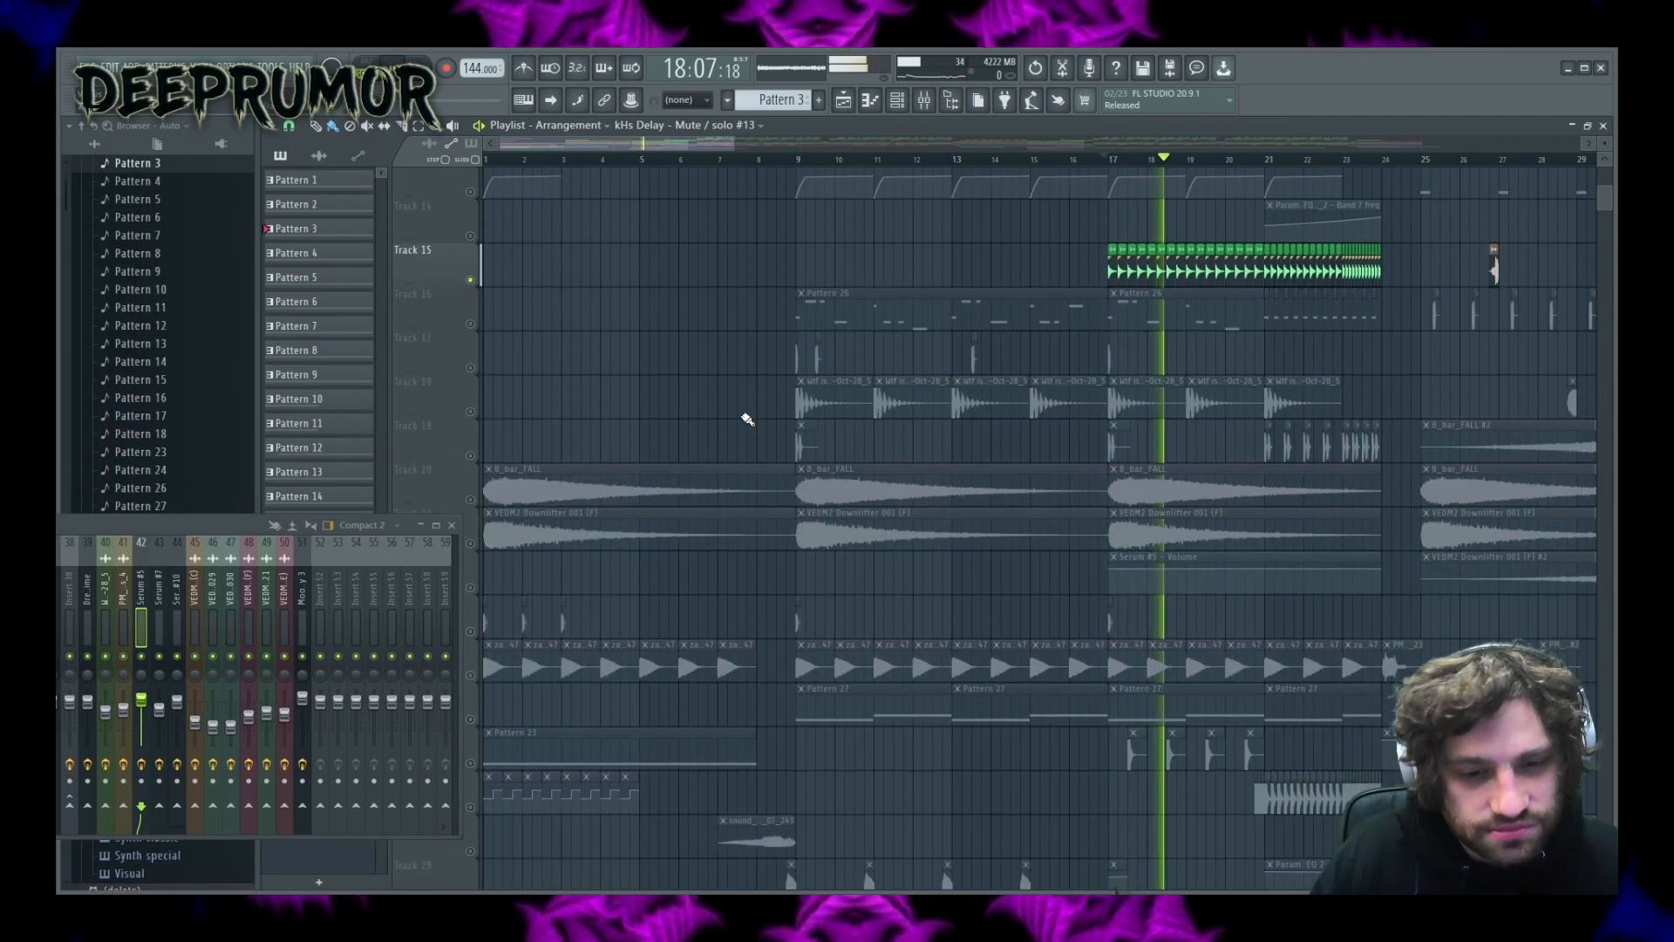
{"action": "scroll", "coordinate": [748, 420], "scroll_direction": "down", "scroll_amount": 8}
{"action": "left_click", "coordinate": [470, 424], "text": "ctrl"}
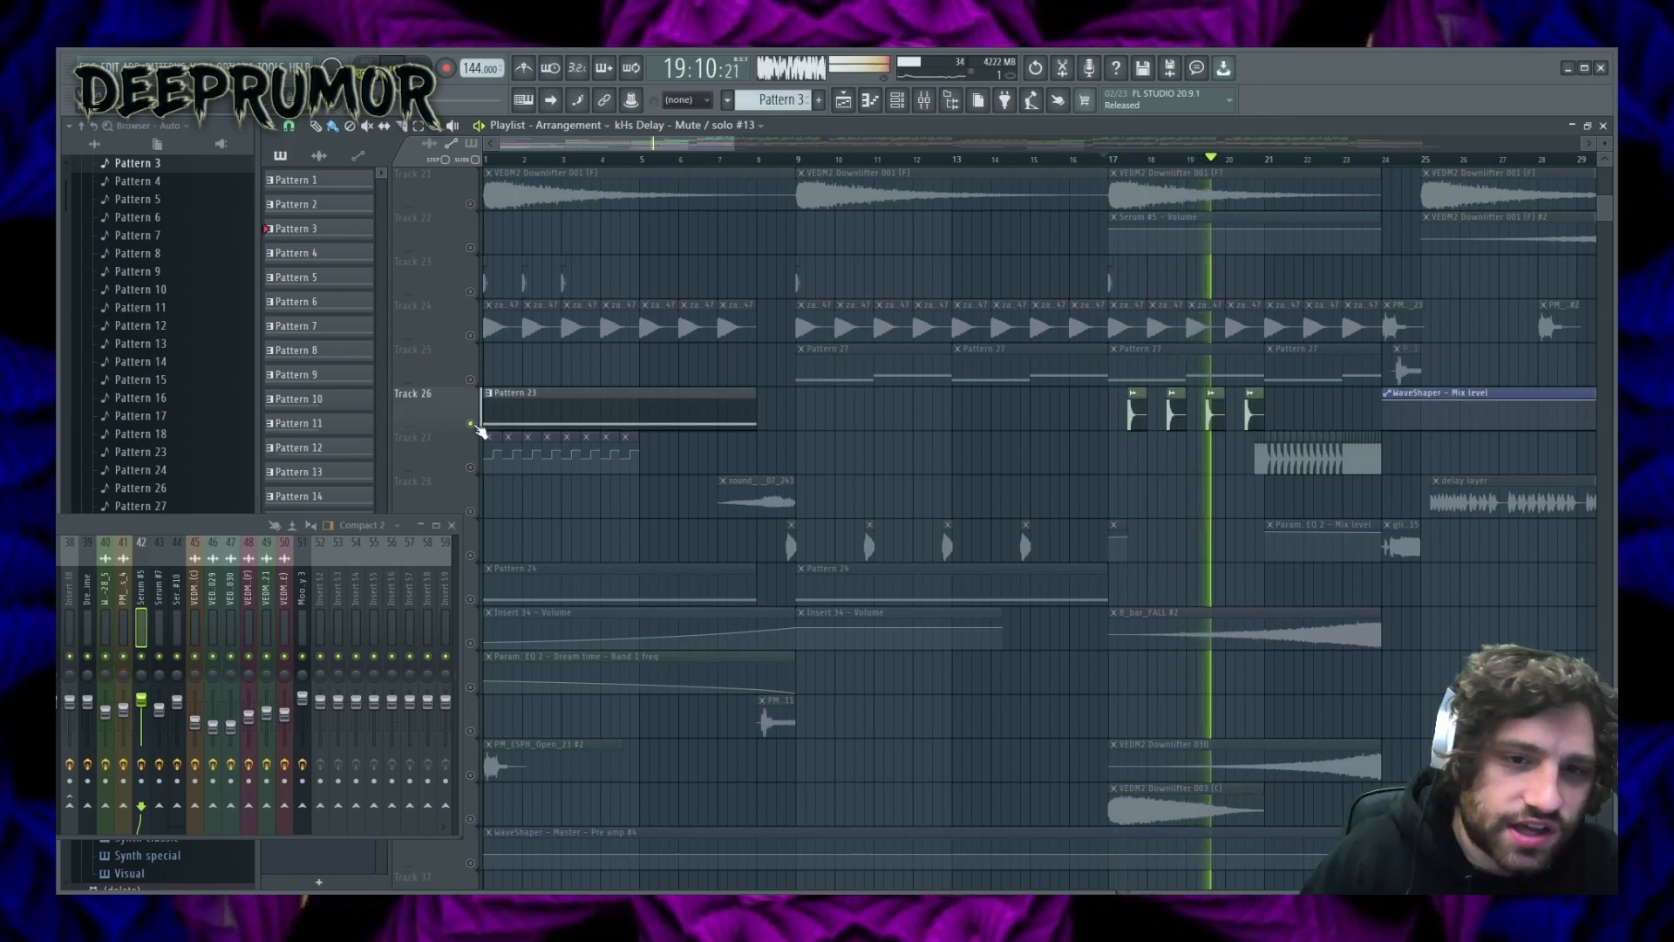
{"action": "left_click", "coordinate": [1109, 159]}
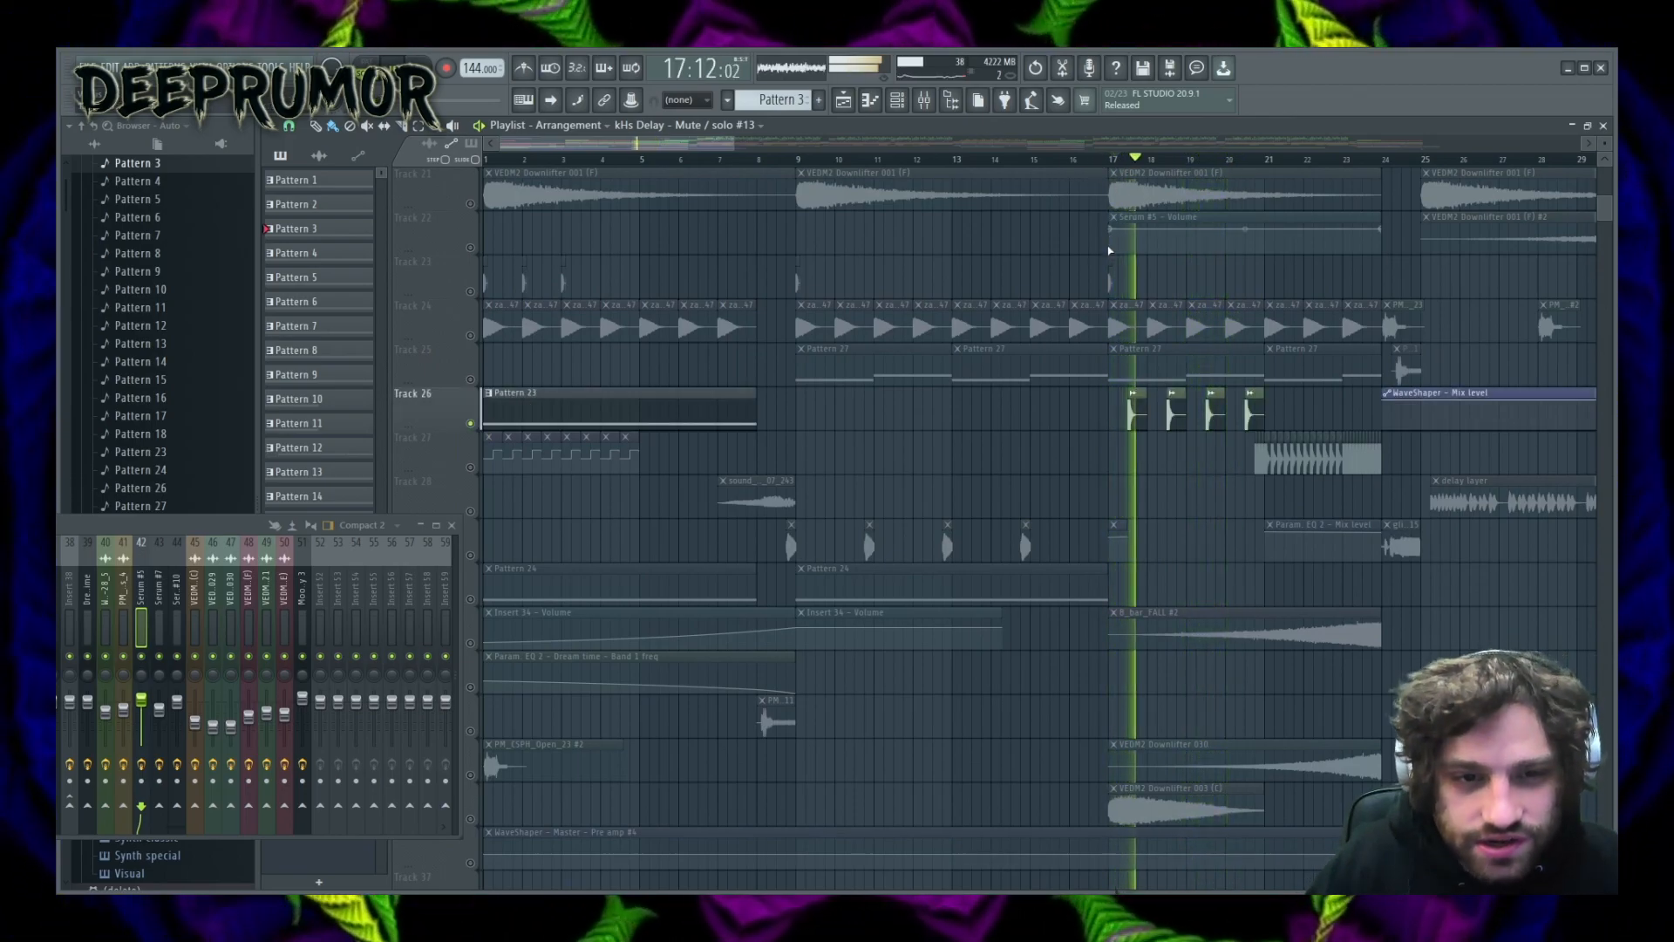
- Zoom in on the build-up at bar 21 and play it with only Tracks 15, 19, 24, 26 and 27 audible
{"action": "scroll", "coordinate": [1115, 430], "scroll_direction": "up", "scroll_amount": 4}
{"action": "mouse_move", "coordinate": [681, 145]}
{"action": "left_mouse_down"}
{"action": "mouse_move", "coordinate": [714, 143]}
{"action": "mouse_move", "coordinate": [674, 146]}
{"action": "left_mouse_up"}
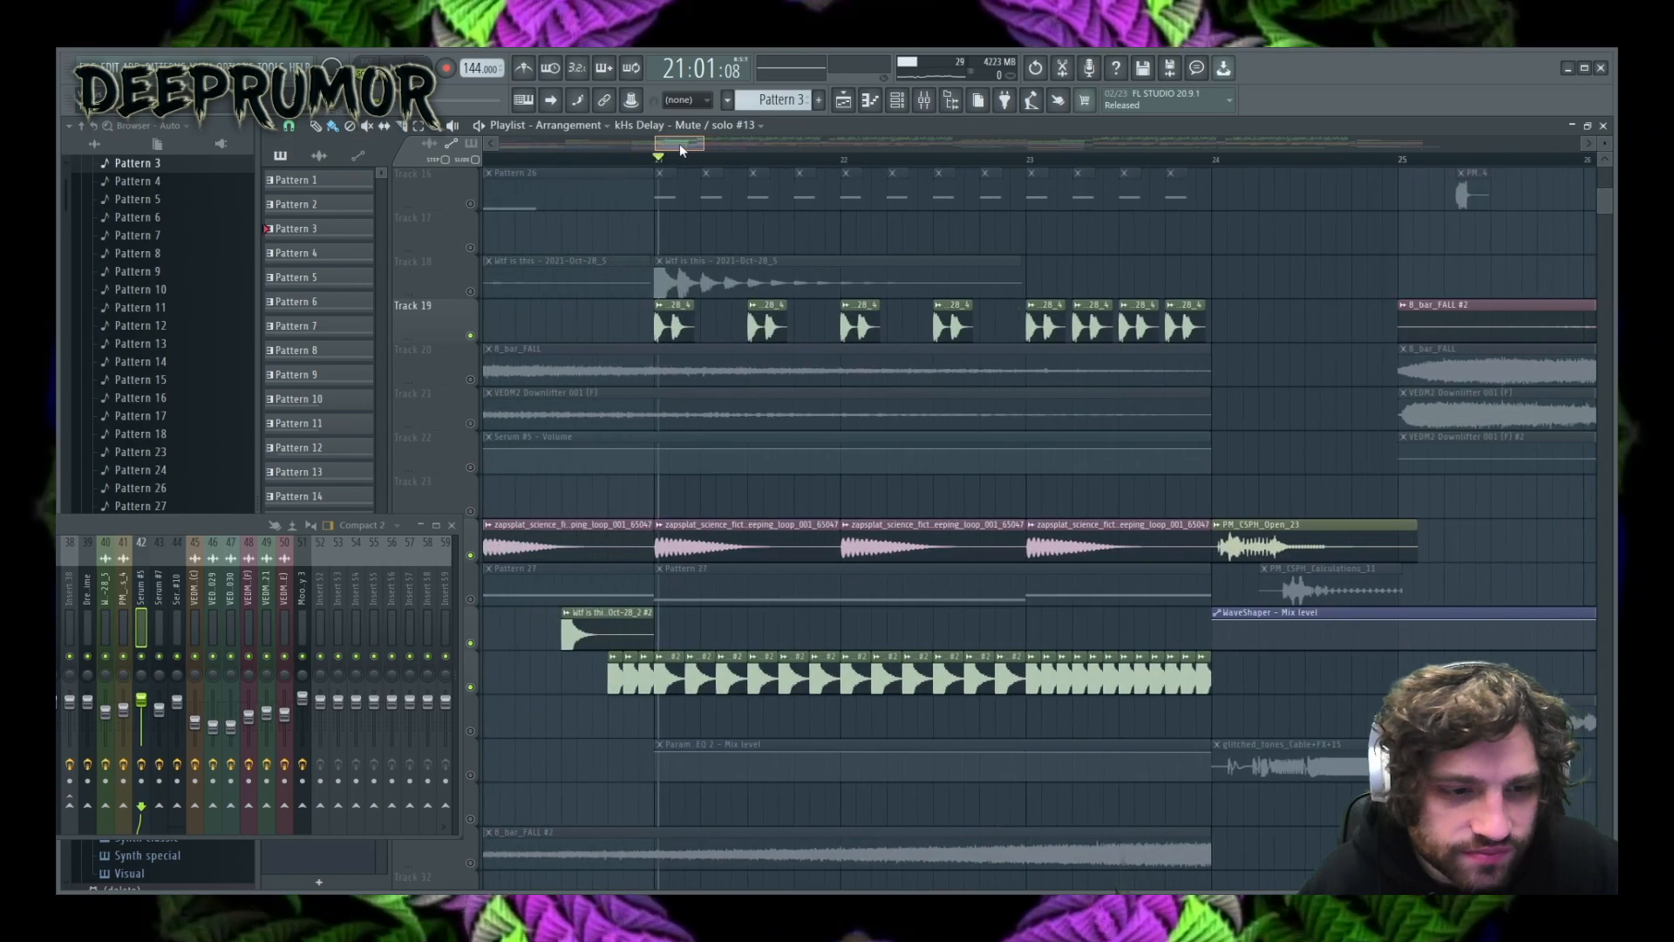
{"action": "scroll", "coordinate": [1159, 323], "scroll_direction": "up", "scroll_amount": 4}
{"action": "scroll", "coordinate": [1043, 327], "scroll_direction": "down", "scroll_amount": 3}
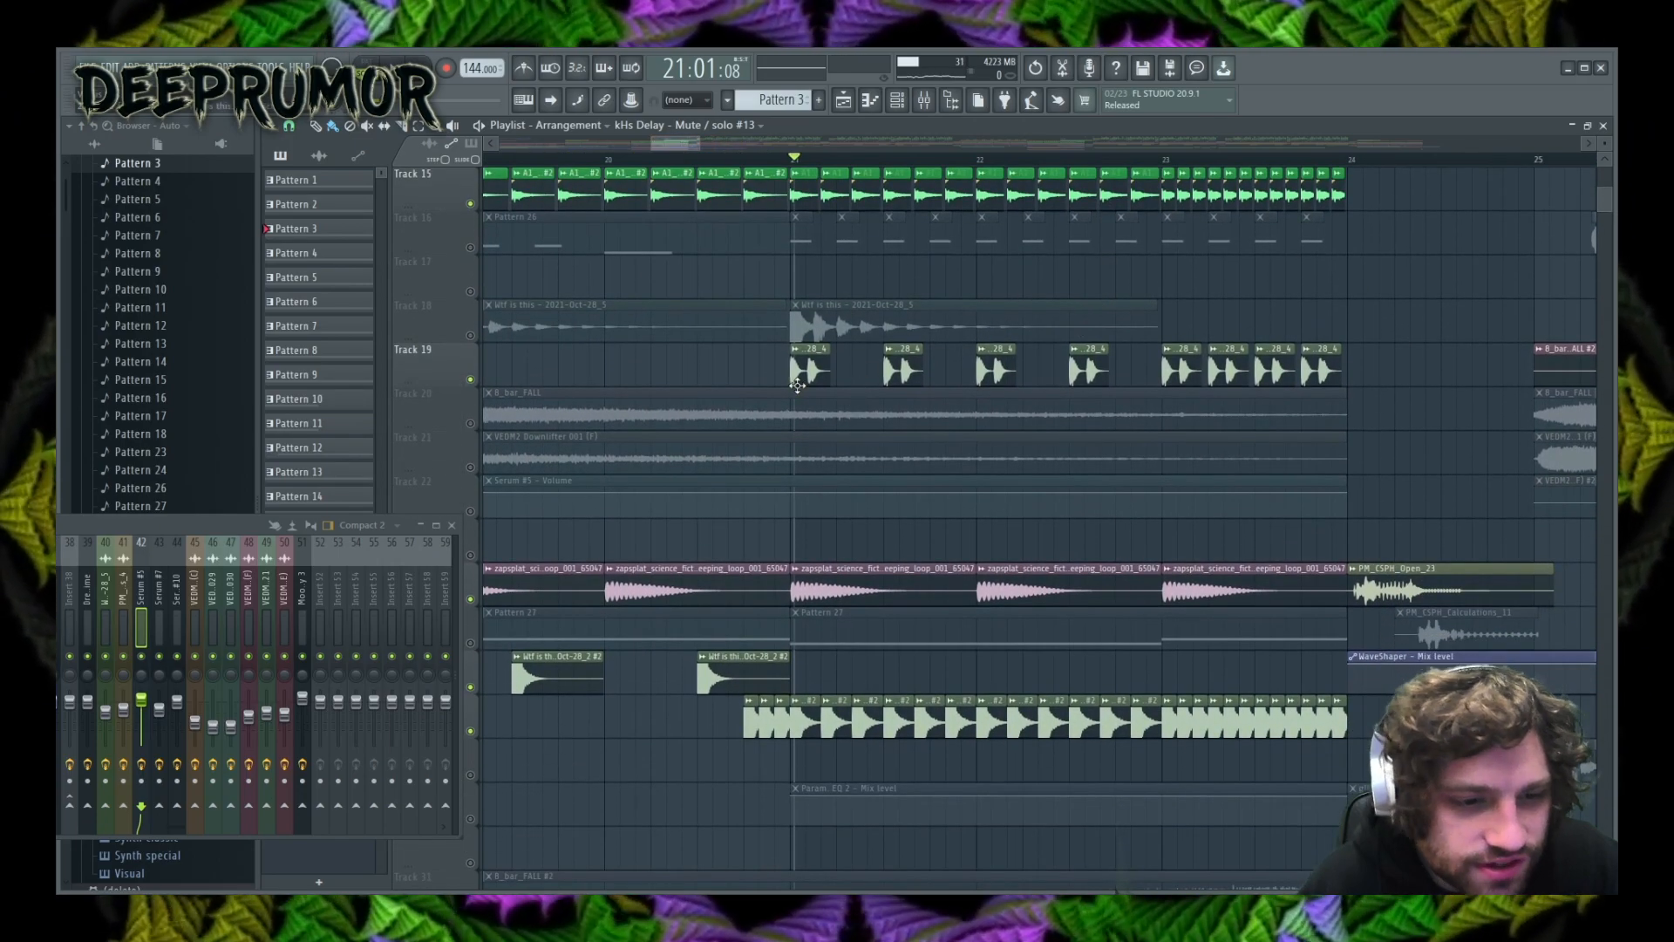
{"action": "key", "text": "space"}
{"action": "key", "text": "space"}
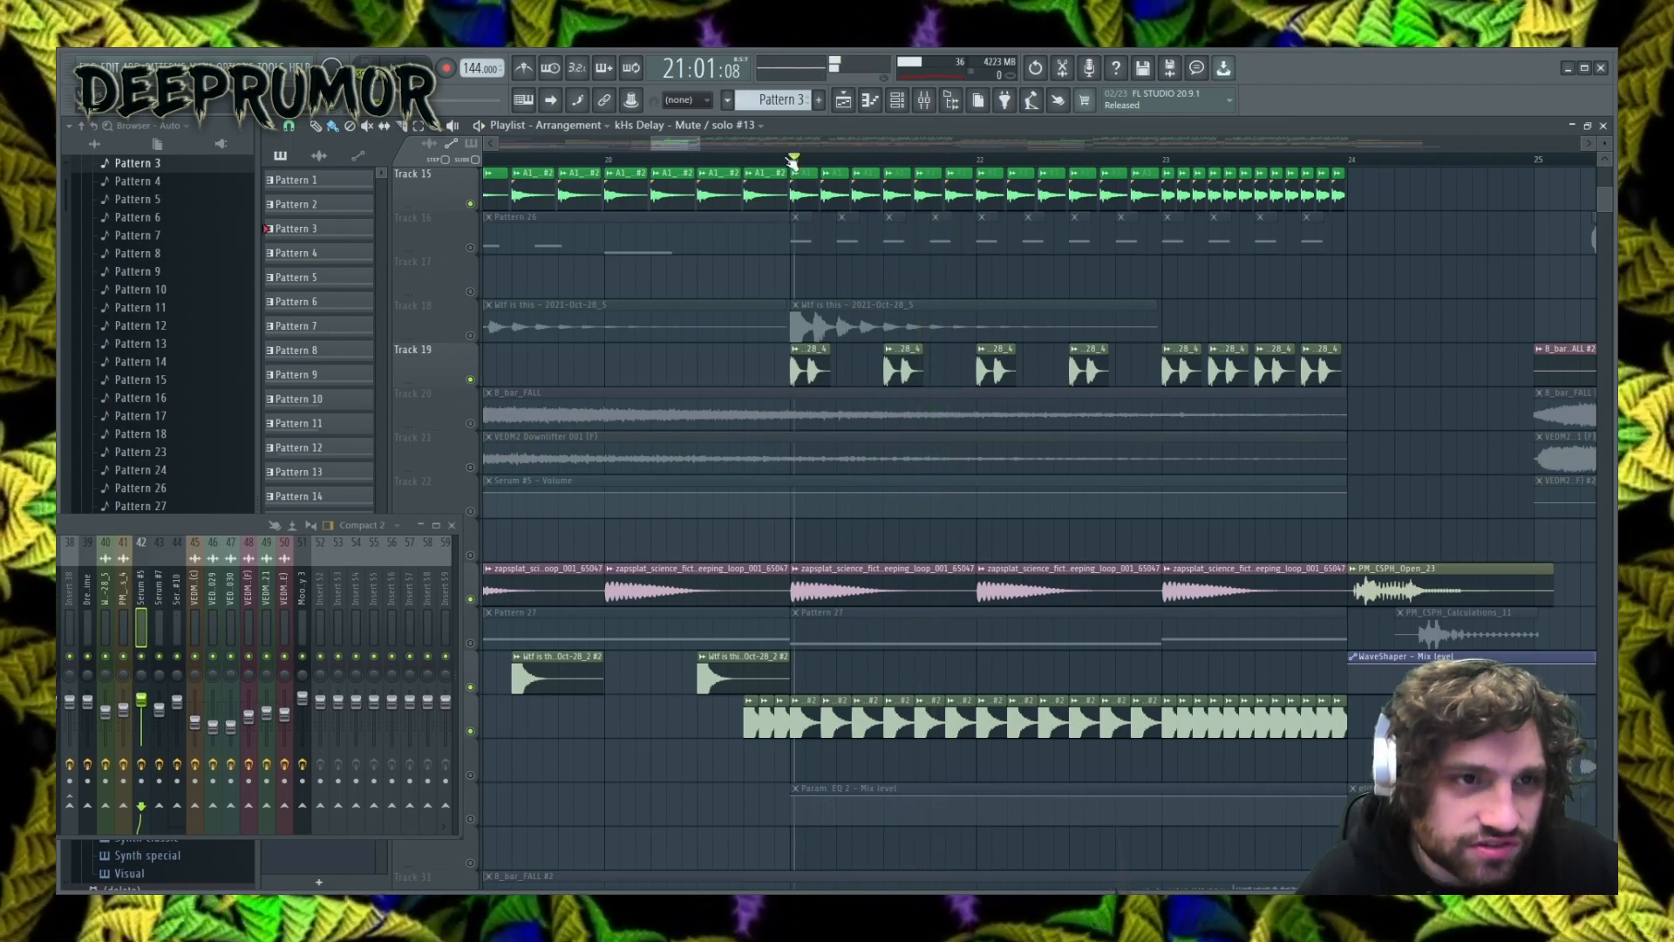
{"action": "key", "text": "space"}
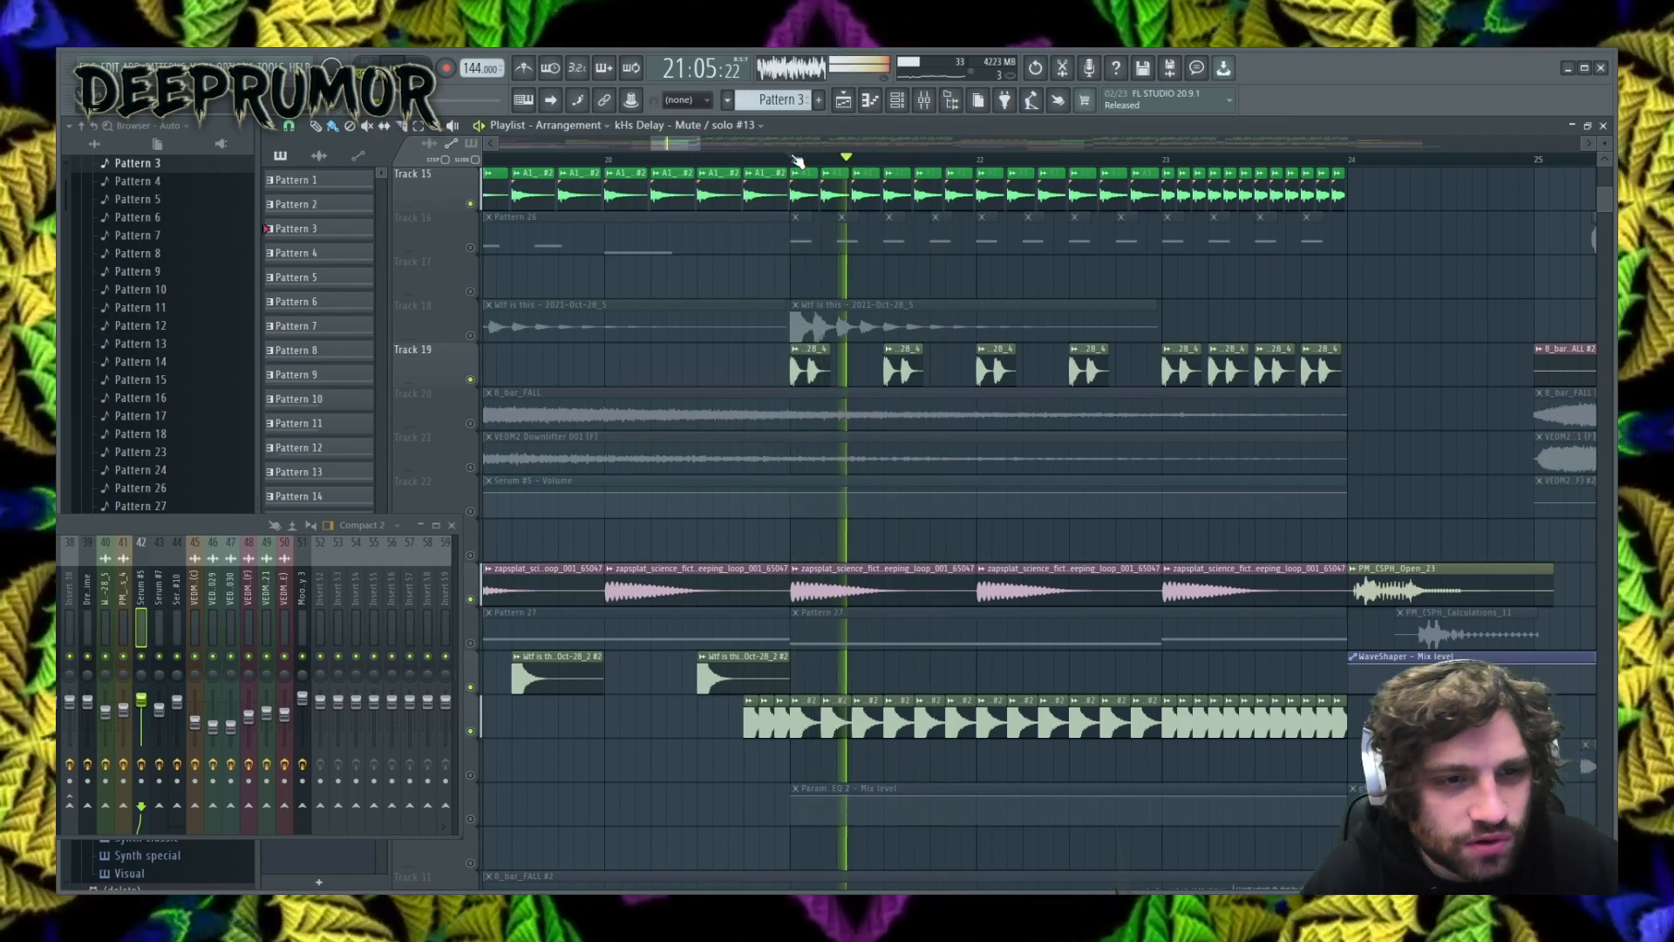
{"action": "key", "text": "space"}
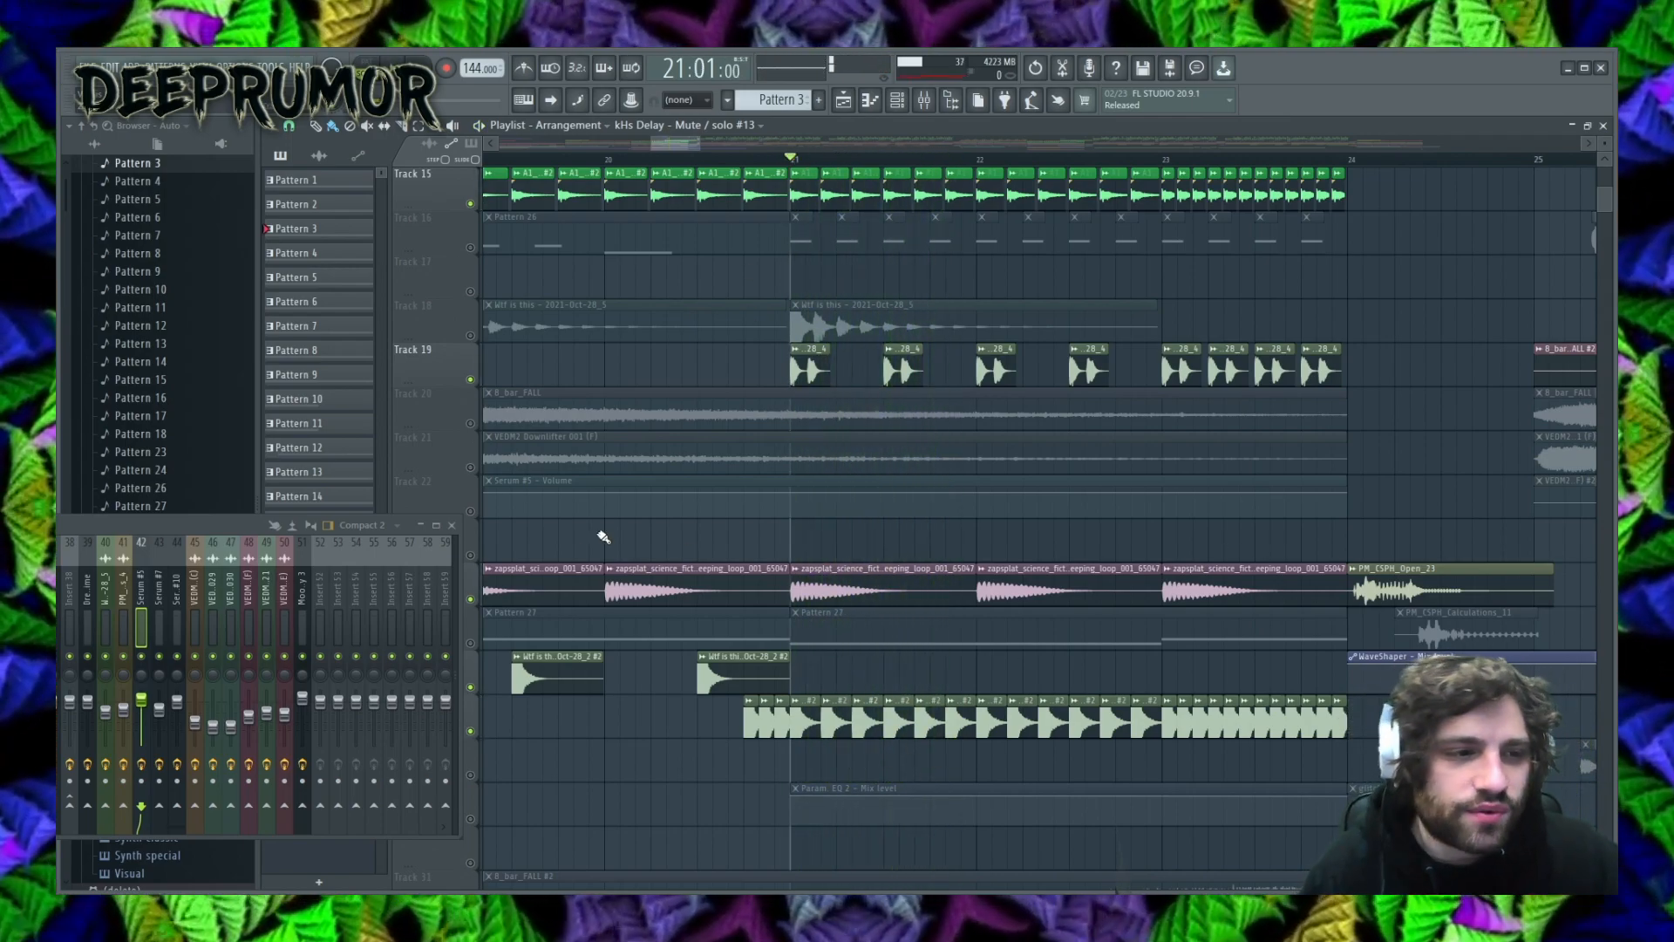
- Lower the mixer to uncover more of the pattern list and replay the build-up from bar 21
{"action": "scroll", "coordinate": [631, 539], "scroll_direction": "down", "scroll_amount": 3}
{"action": "scroll", "coordinate": [861, 737], "scroll_direction": "up", "scroll_amount": 5}
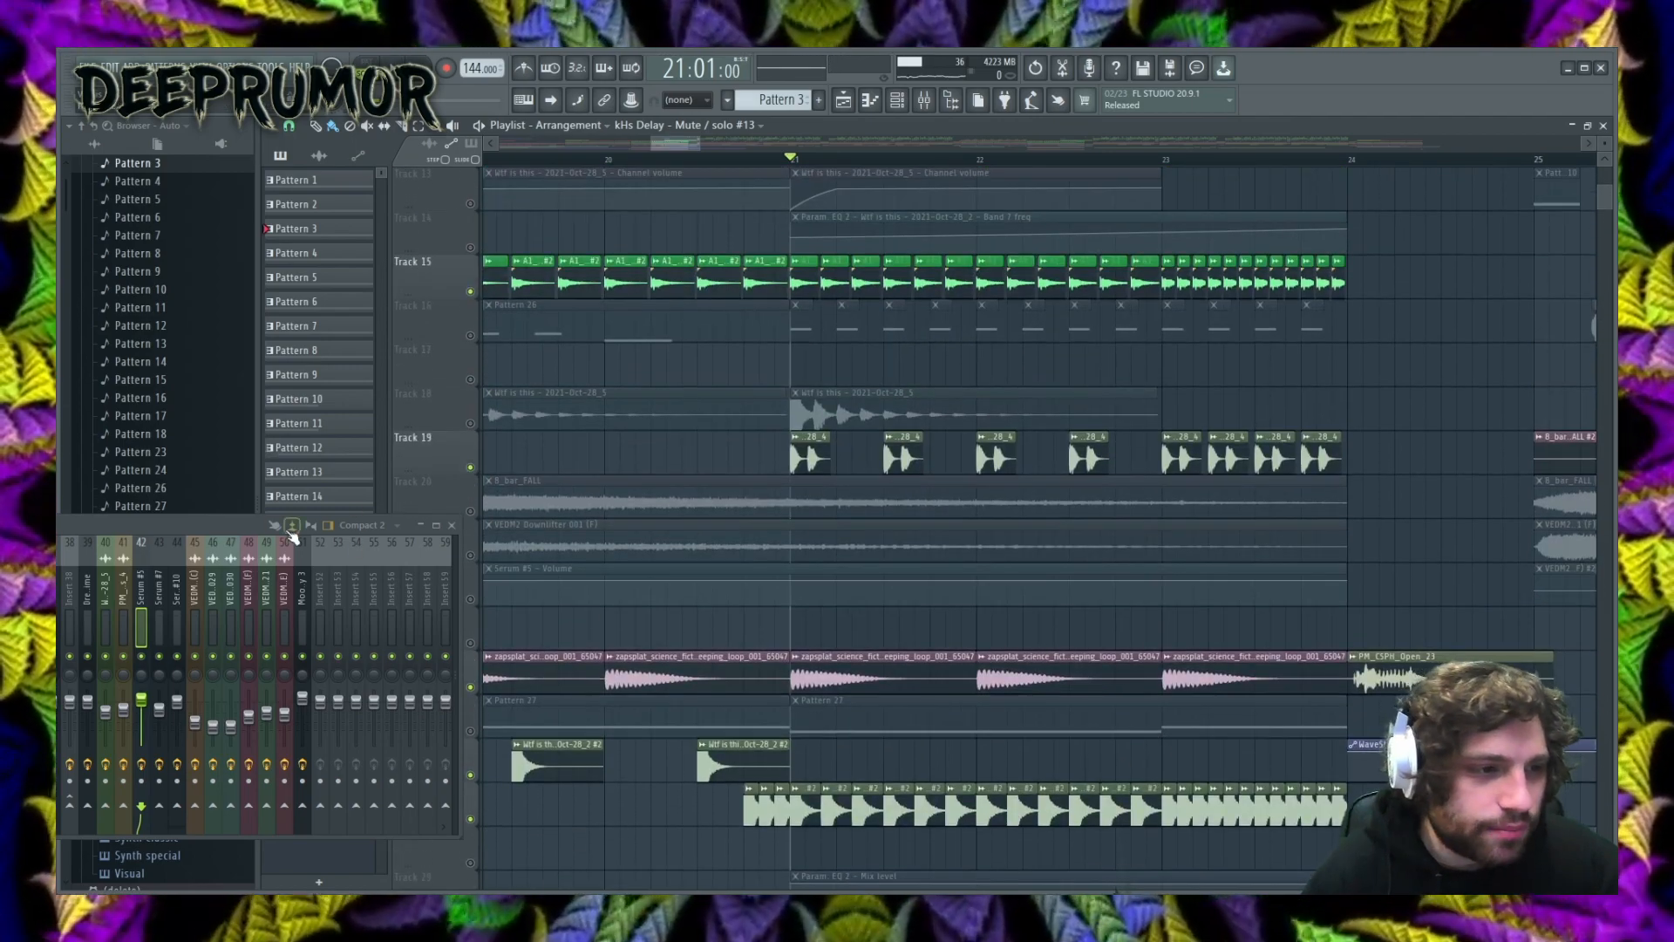
{"action": "left_click_drag", "start_coordinate": [301, 535], "coordinate": [301, 667]}
{"action": "key", "text": "space"}
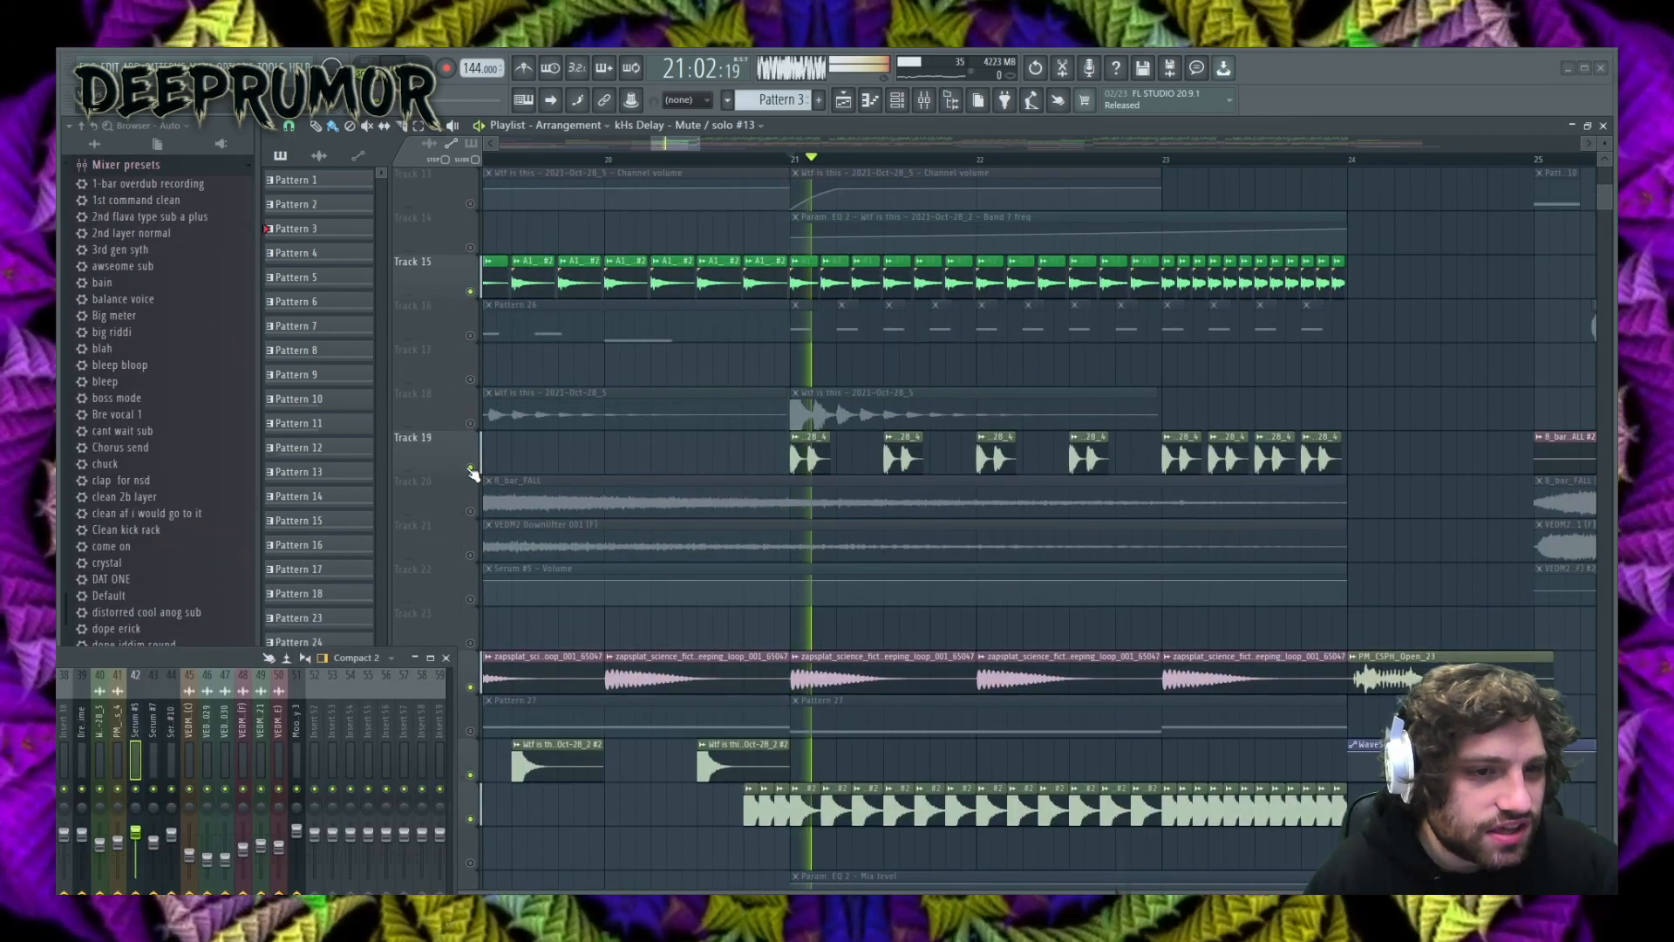
{"action": "key", "text": "space"}
- Unmute Track 16 with the Pattern 26 clips and play the build-up from bar 21
{"action": "left_click", "coordinate": [470, 335]}
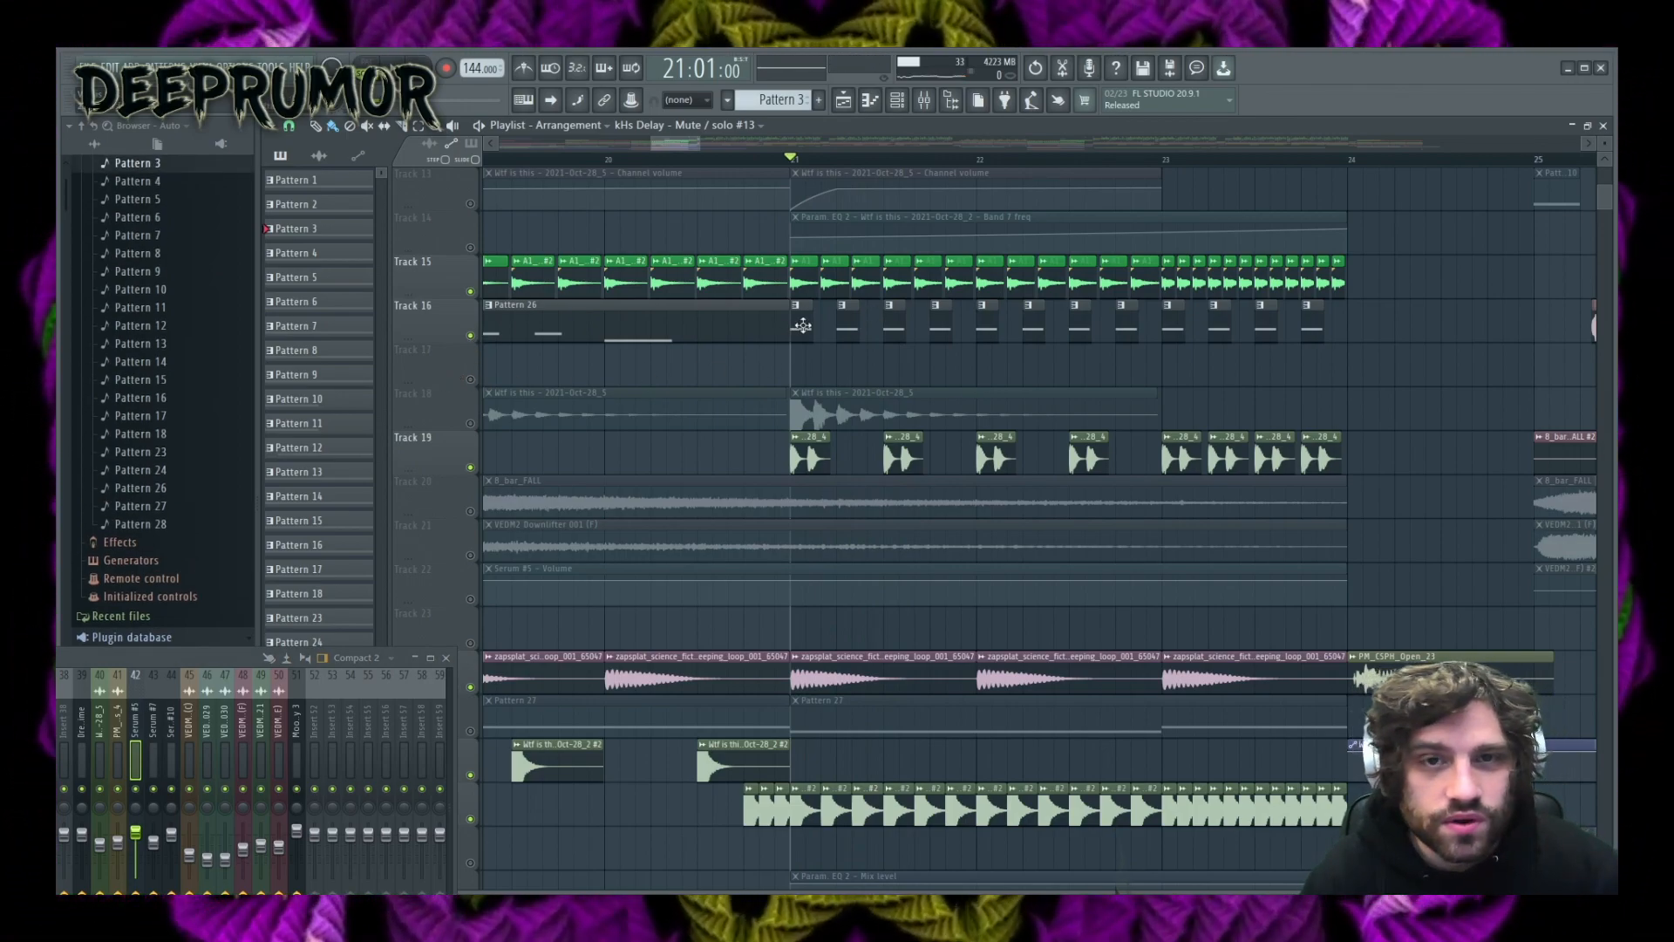
{"action": "key", "text": "space"}
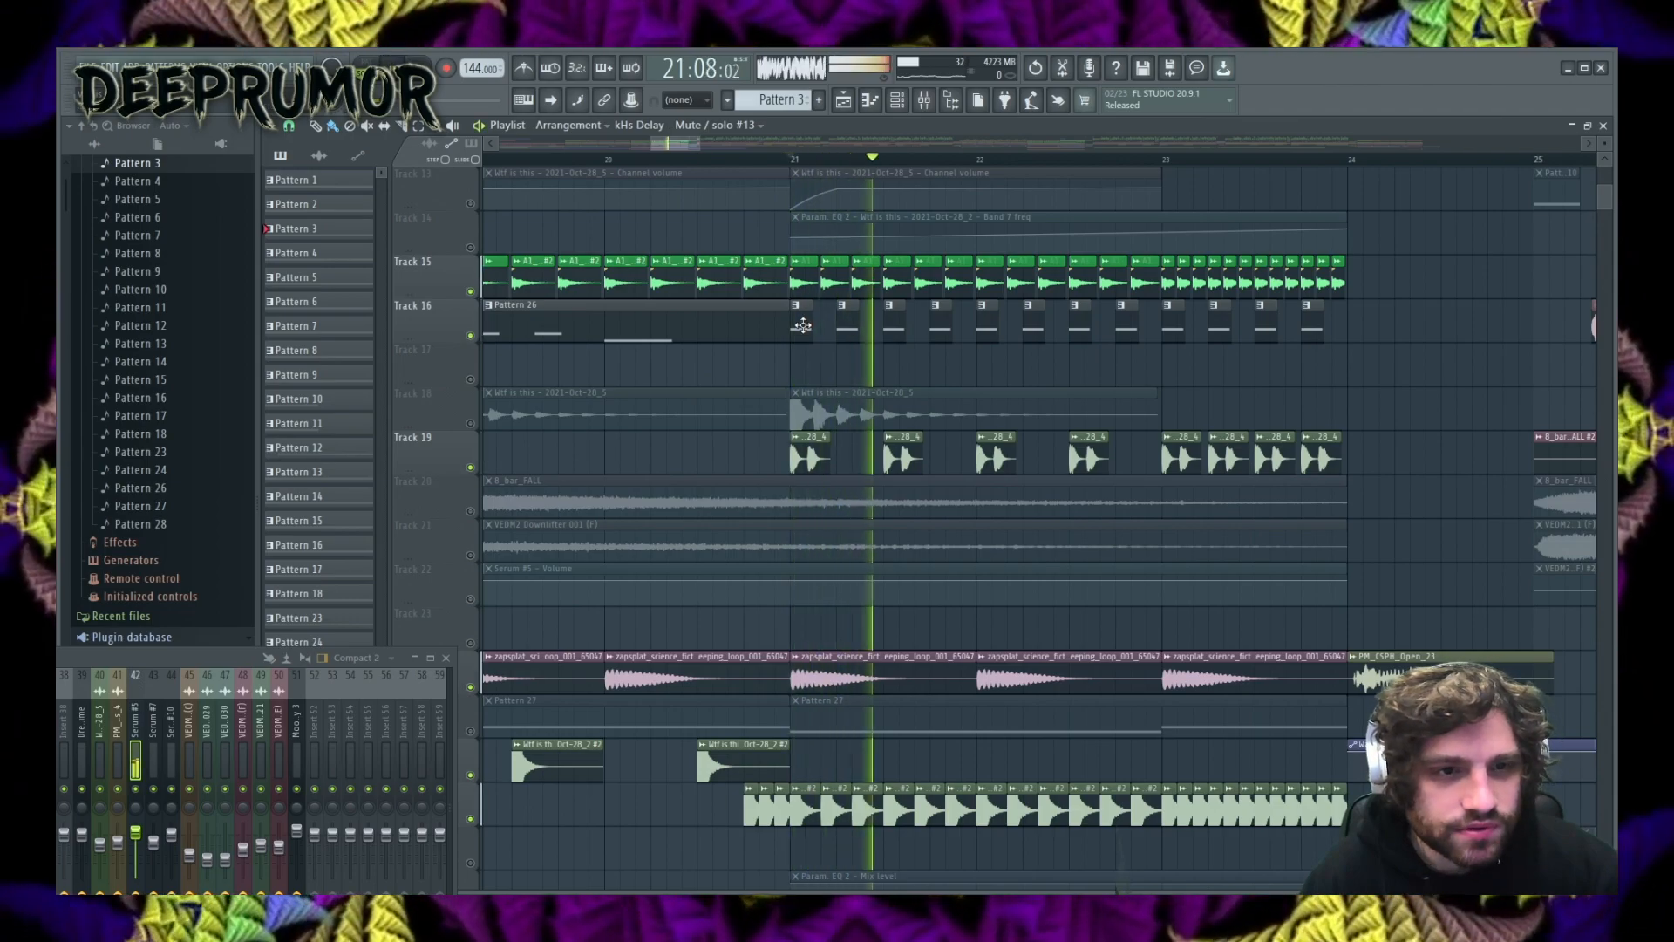
{"action": "key", "text": "space"}
{"action": "scroll", "coordinate": [837, 489], "scroll_direction": "down", "scroll_amount": 6}
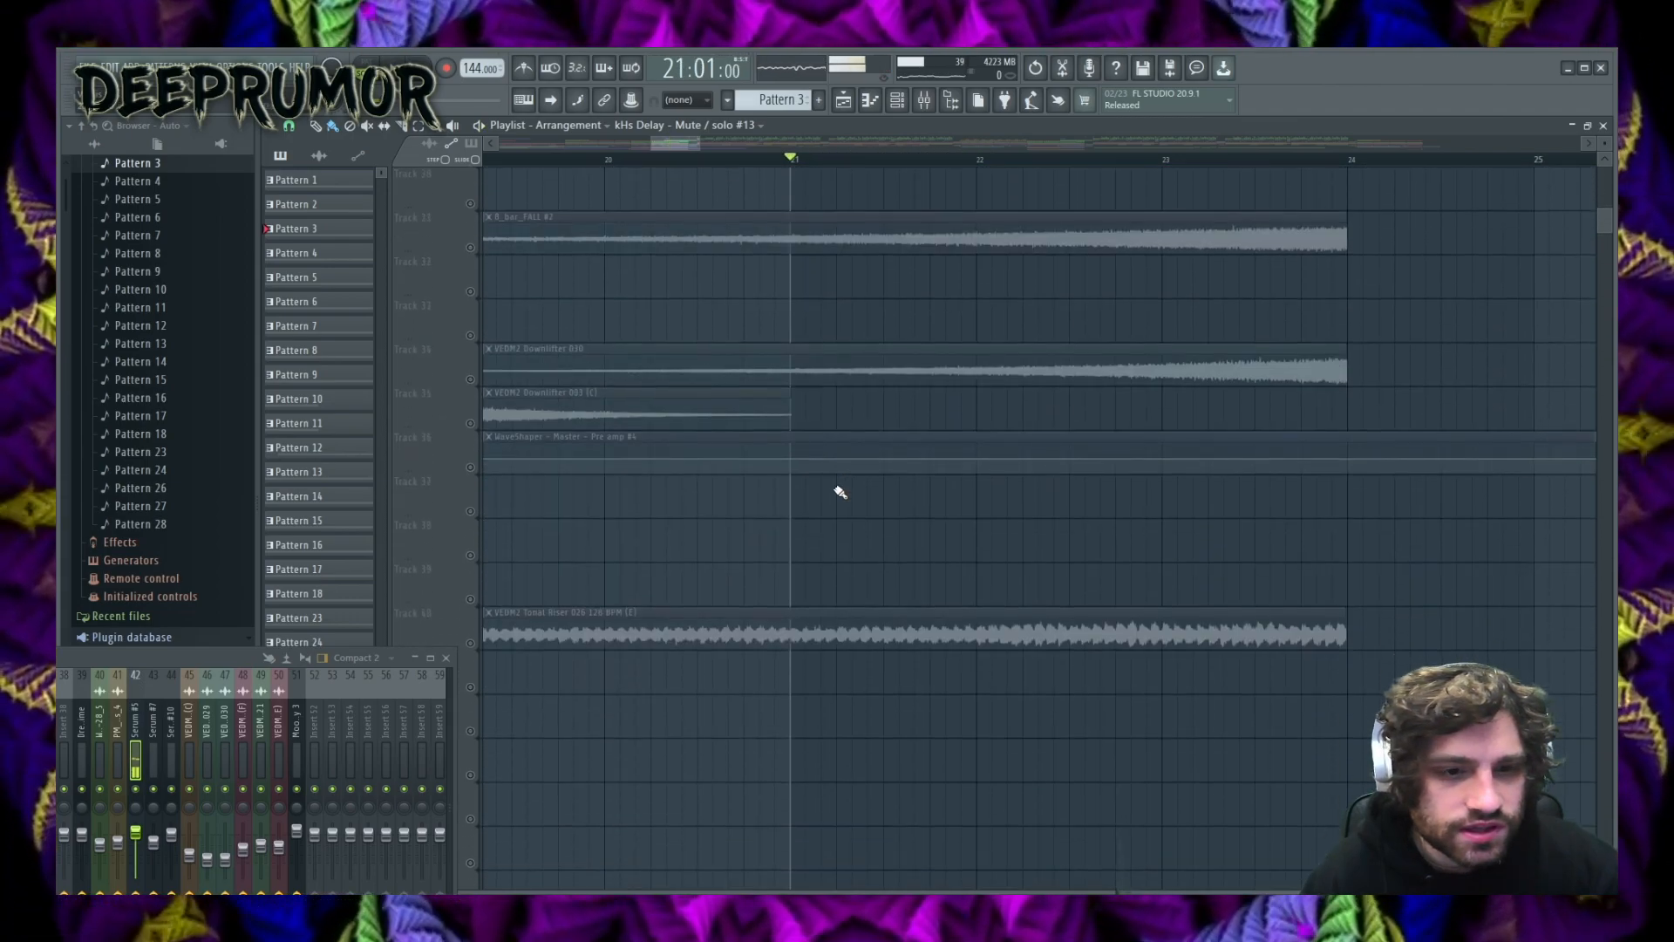
{"action": "scroll", "coordinate": [840, 492], "scroll_direction": "up", "scroll_amount": 8}
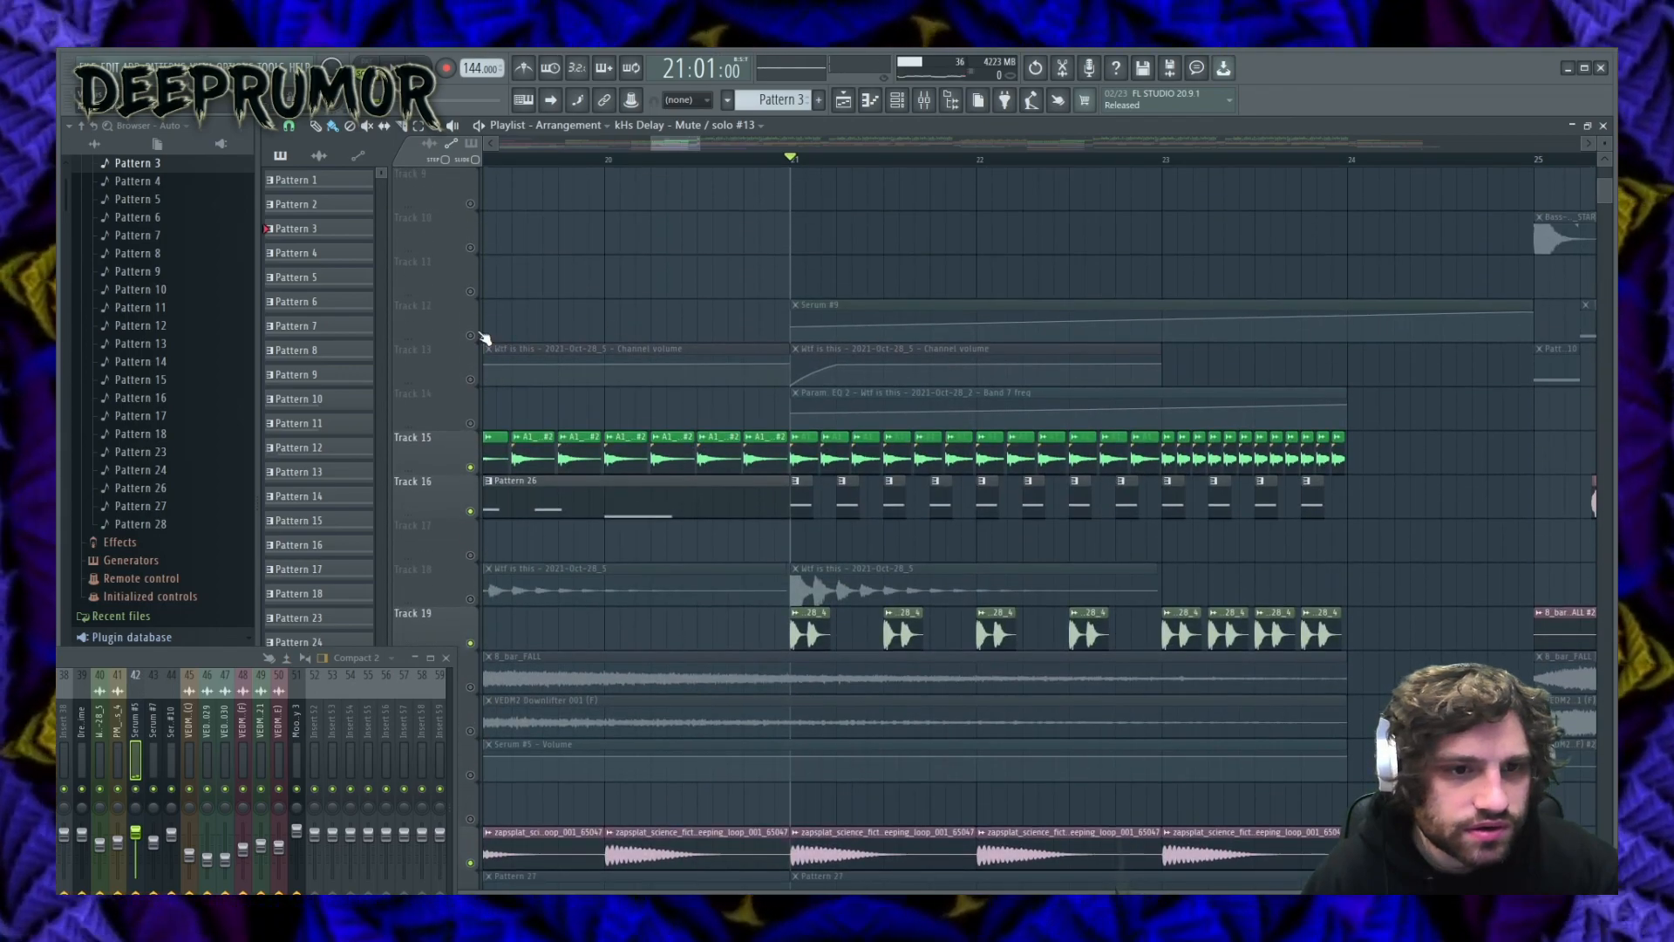
- Unmute the automation clips on Tracks 12, 13 and 14 while playing the build-up from bar 21
{"action": "left_click", "coordinate": [470, 335]}
{"action": "key", "text": "space"}
{"action": "left_click", "coordinate": [470, 379]}
{"action": "left_click", "coordinate": [470, 423]}
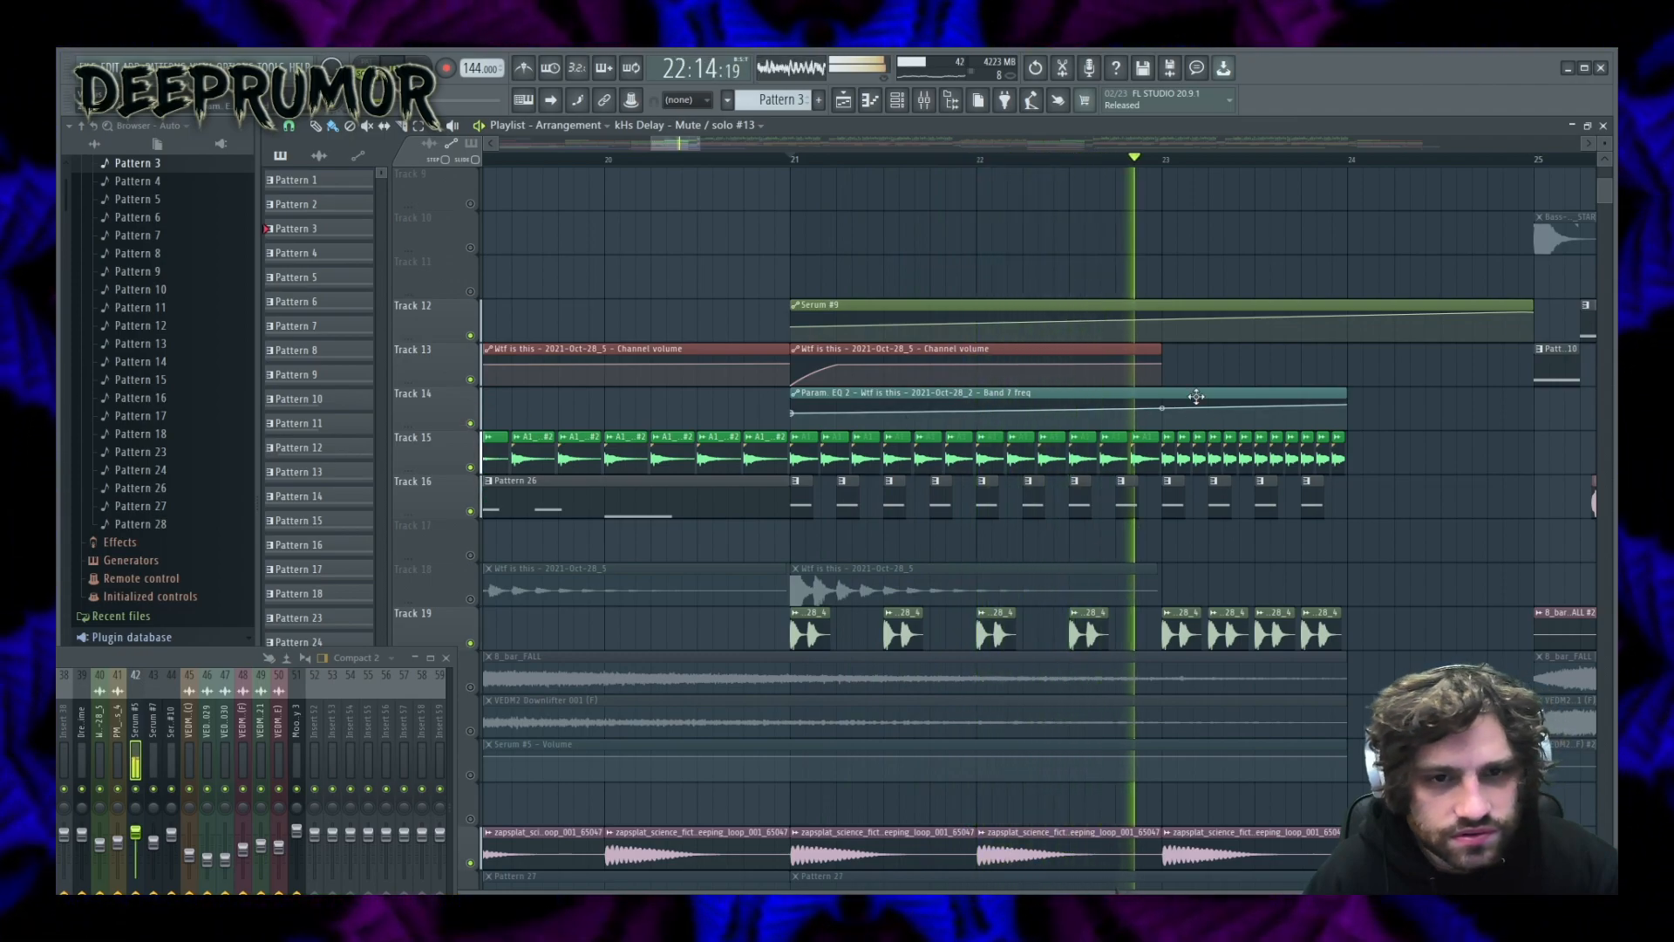
{"action": "key", "text": "space"}
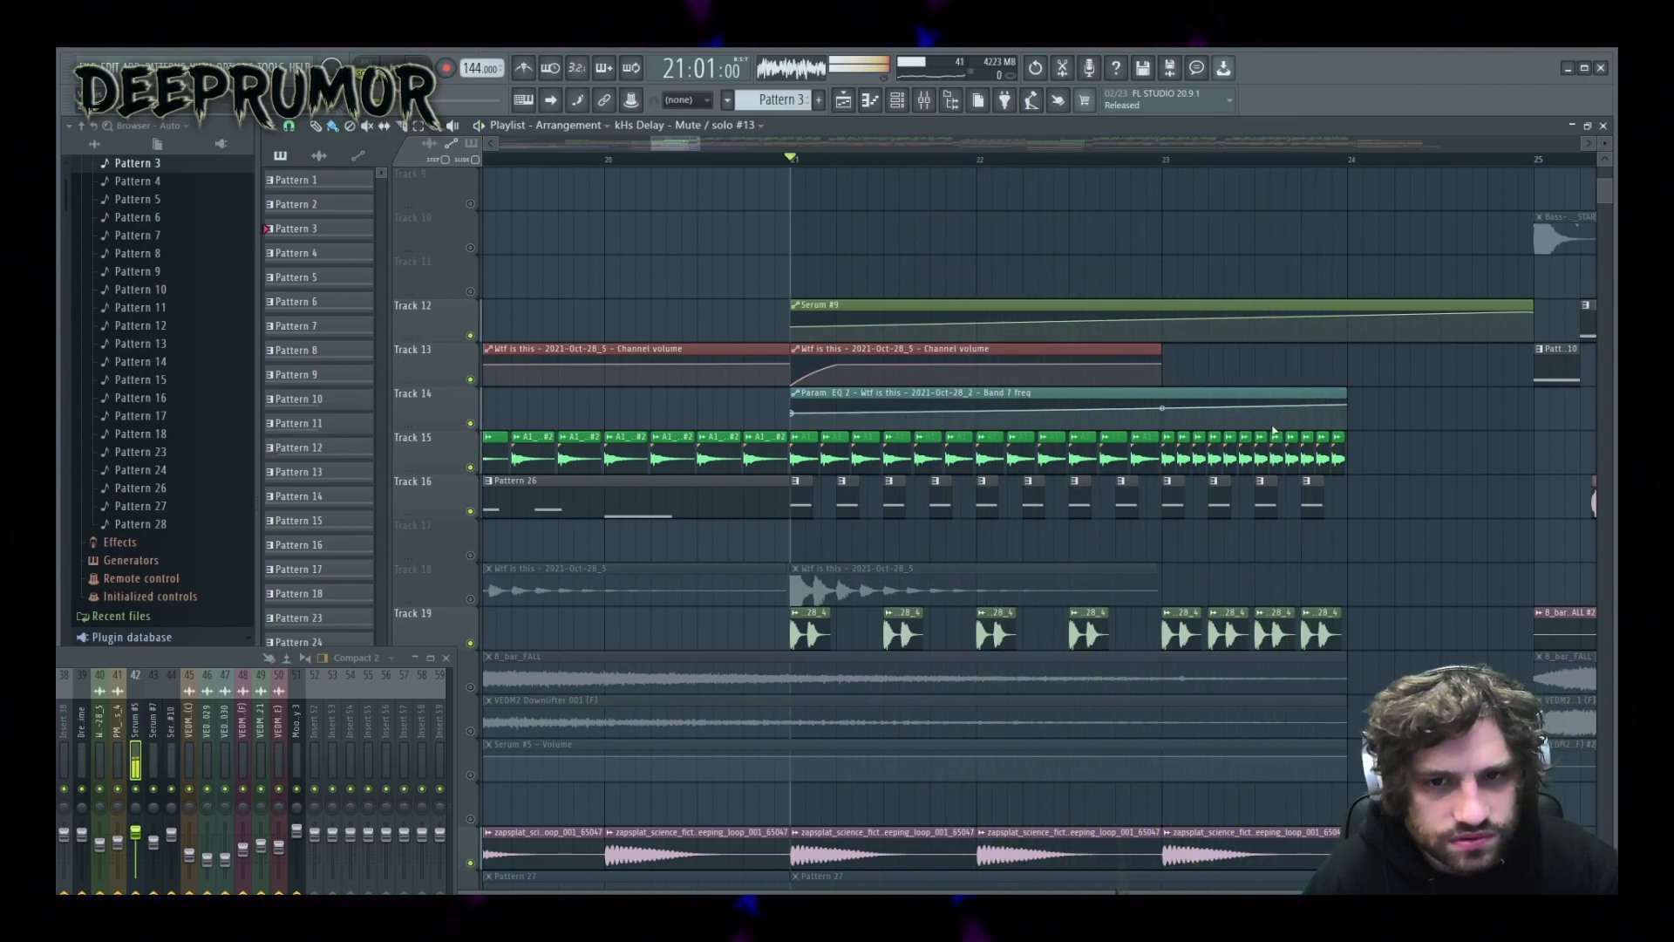
- Unmute Track 25 and all the remaining playlist tracks
{"action": "scroll", "coordinate": [1361, 525], "scroll_direction": "down", "scroll_amount": 5}
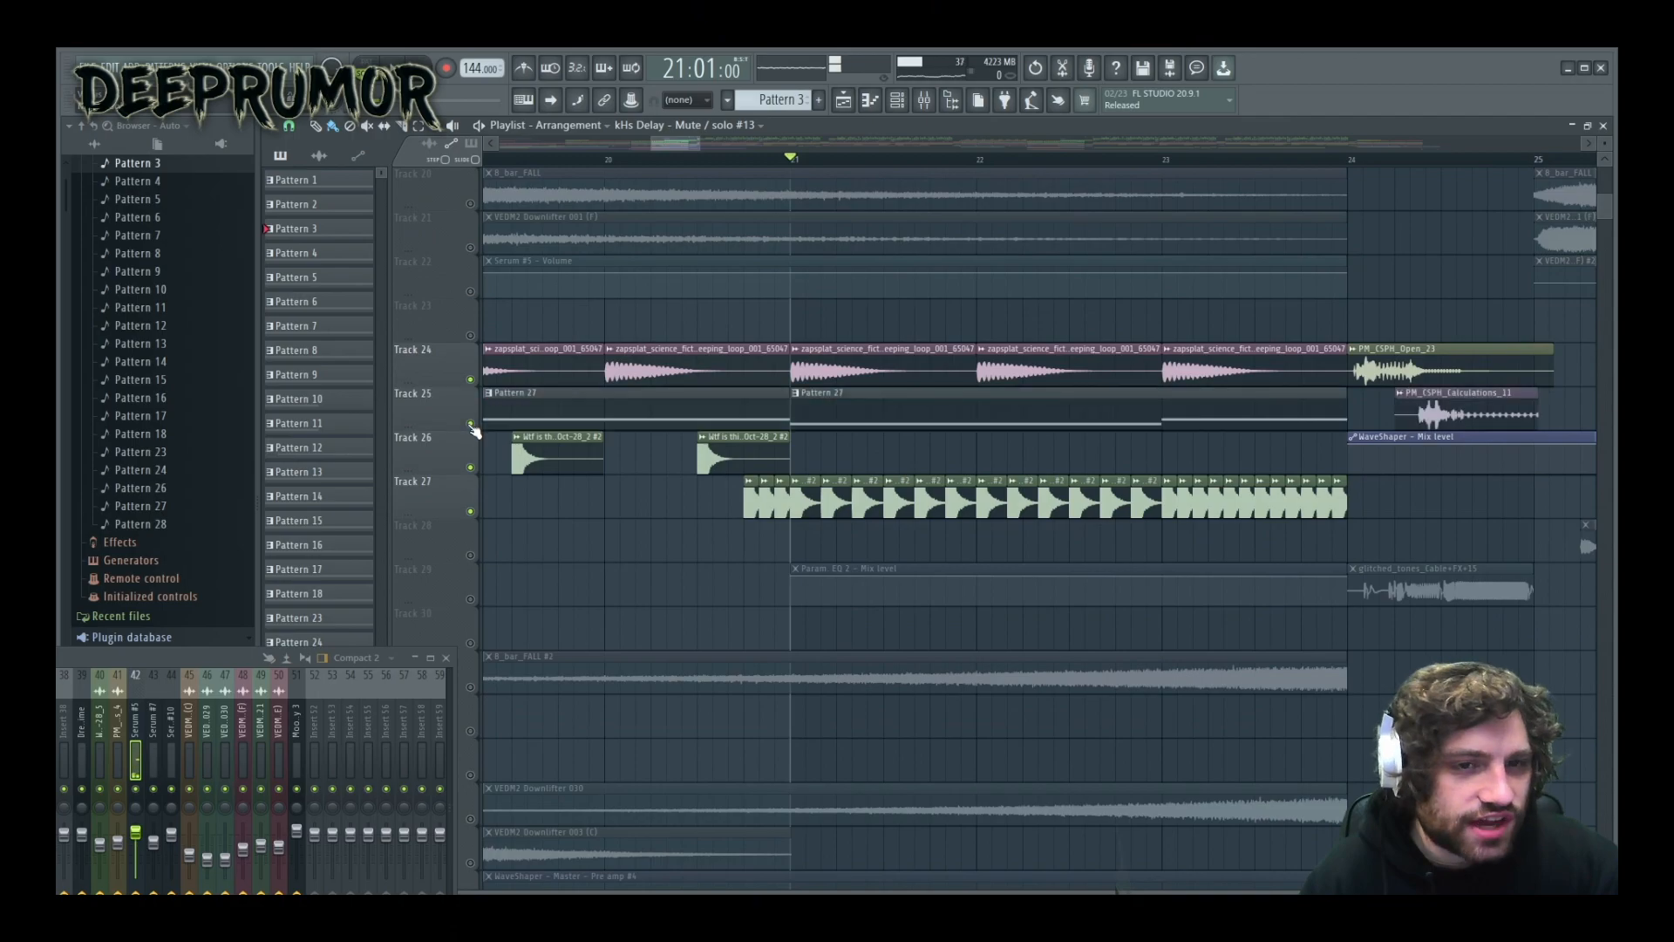
{"action": "scroll", "coordinate": [471, 449], "scroll_direction": "up", "scroll_amount": 2}
{"action": "left_click", "coordinate": [471, 468]}
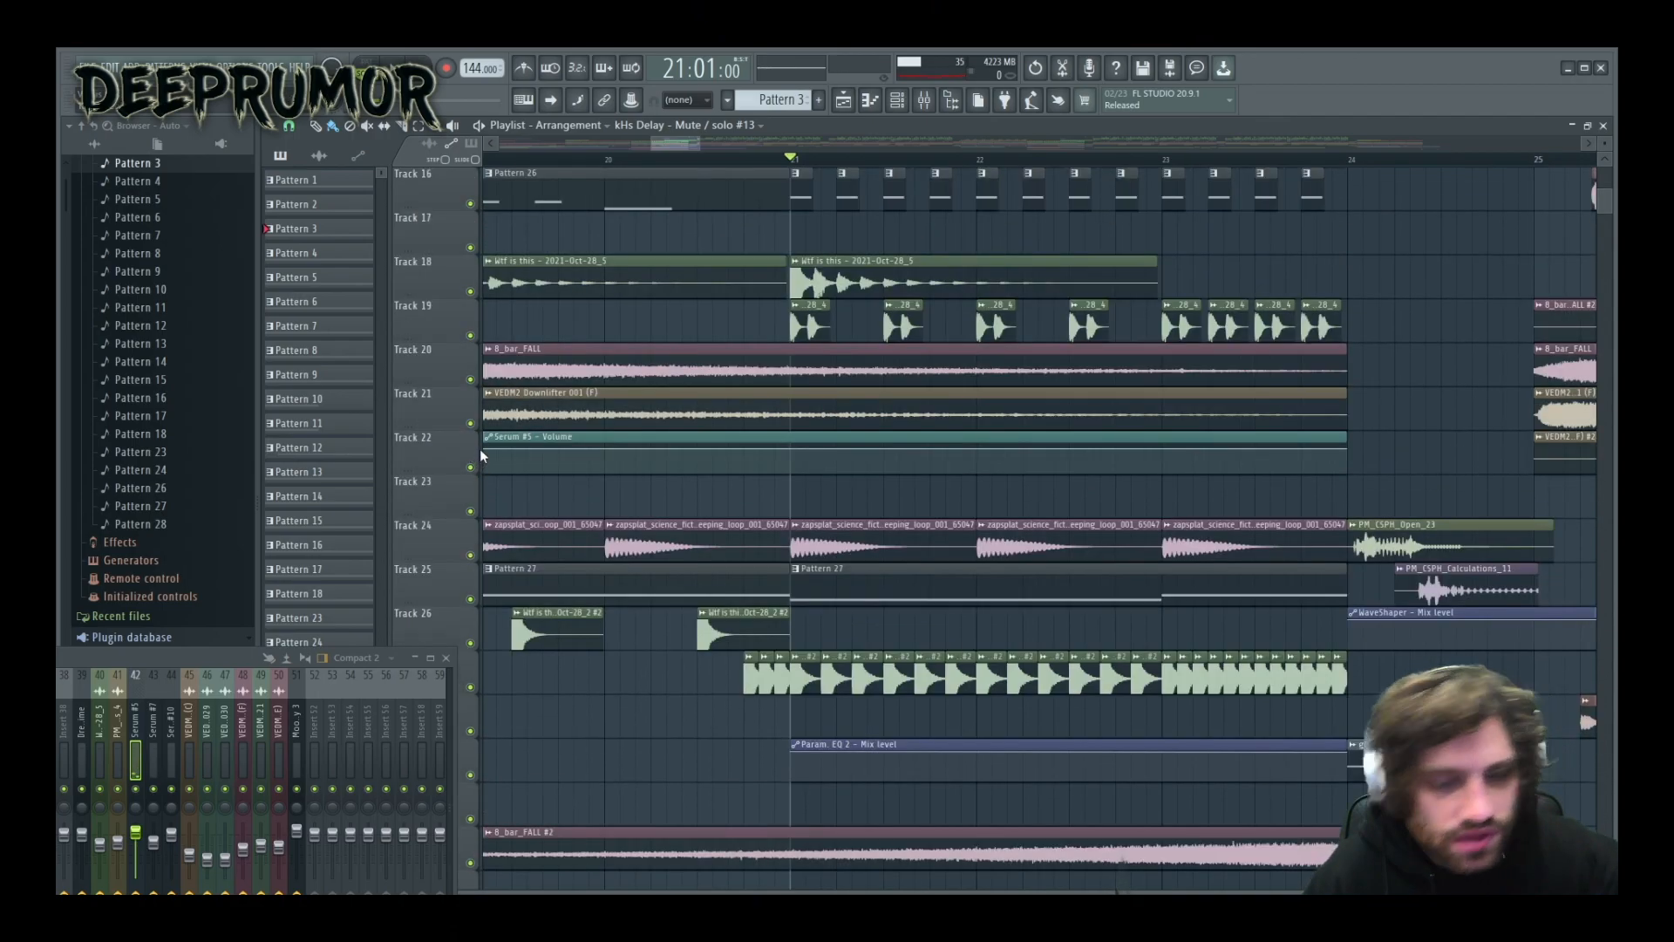
- Move the mixer off the intro's later bars and look over the layers on Tracks 19 to 36
{"action": "scroll", "coordinate": [480, 456], "scroll_direction": "down", "scroll_amount": 3}
{"action": "scroll", "coordinate": [471, 505], "scroll_direction": "down", "scroll_amount": 5}
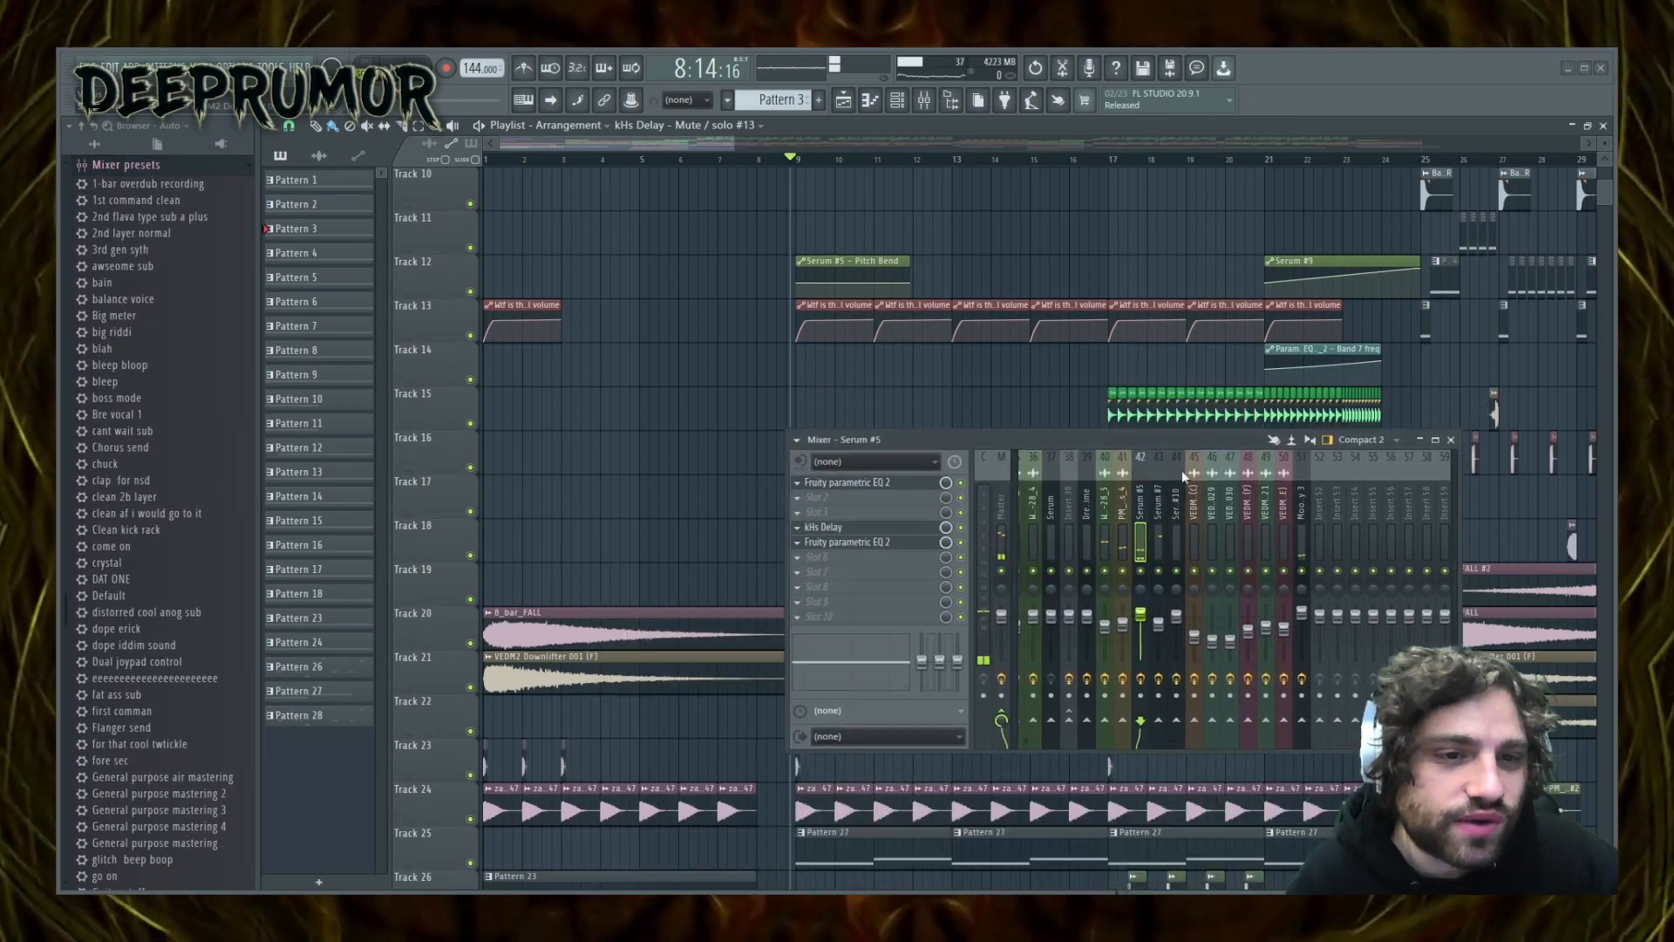
{"action": "left_click_drag", "start_coordinate": [1181, 441], "coordinate": [446, 276]}
{"action": "scroll", "coordinate": [883, 571], "scroll_direction": "down", "scroll_amount": 5}
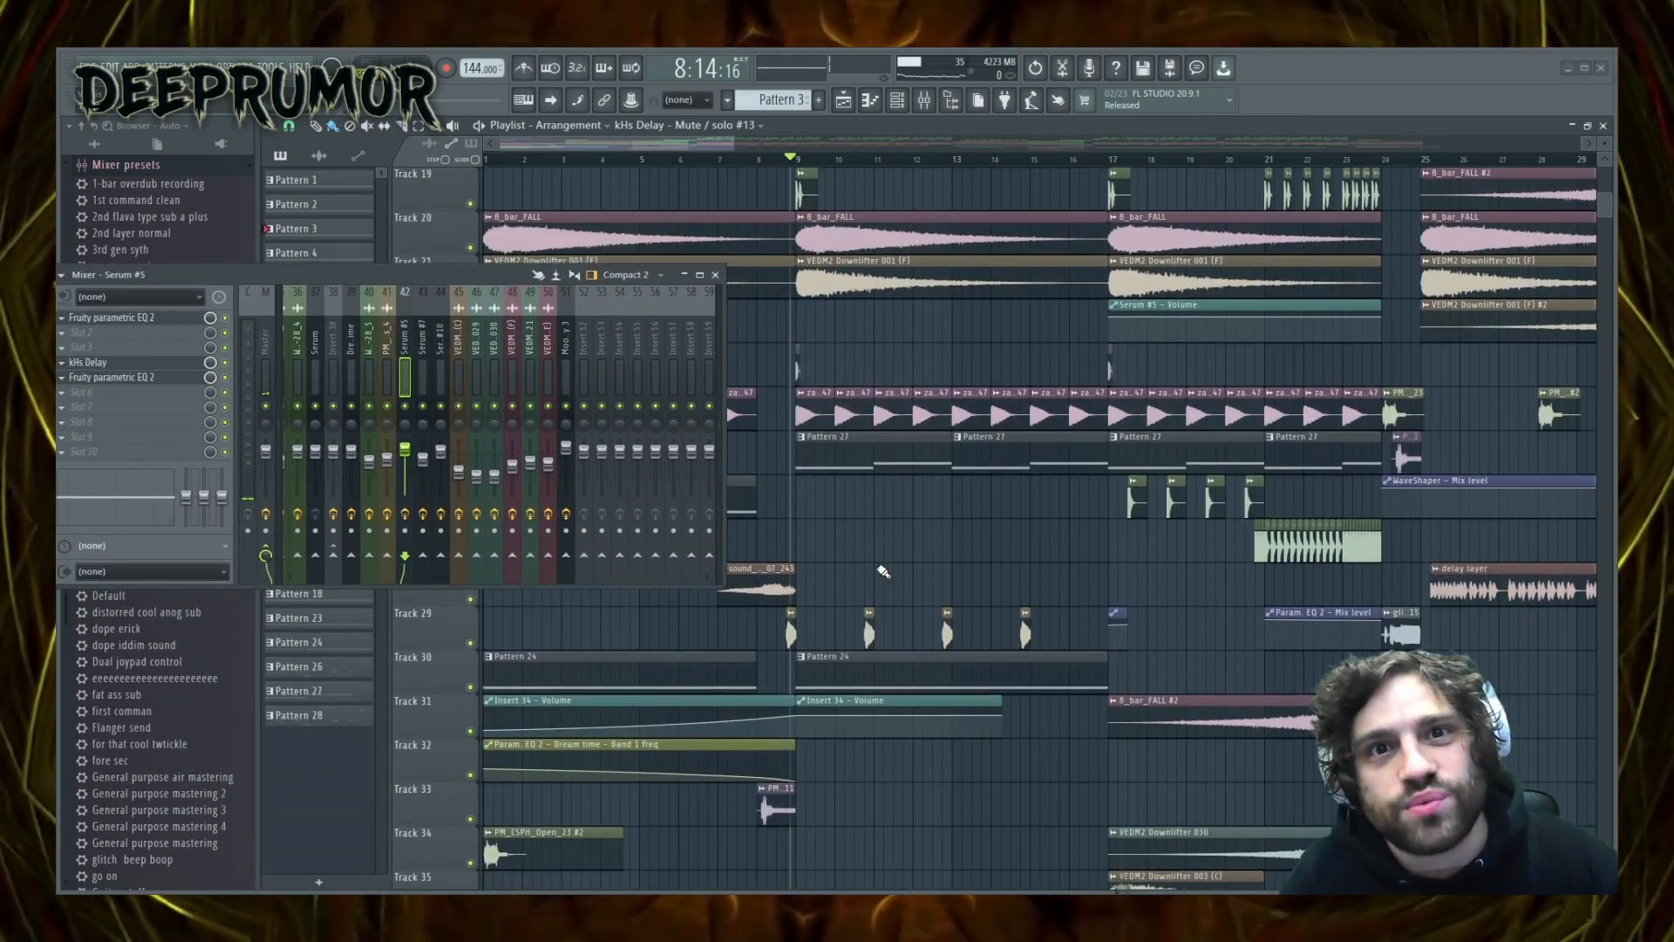
{"action": "scroll", "coordinate": [883, 571], "scroll_direction": "down", "scroll_amount": 3}
{"action": "scroll", "coordinate": [902, 566], "scroll_direction": "up", "scroll_amount": 3}
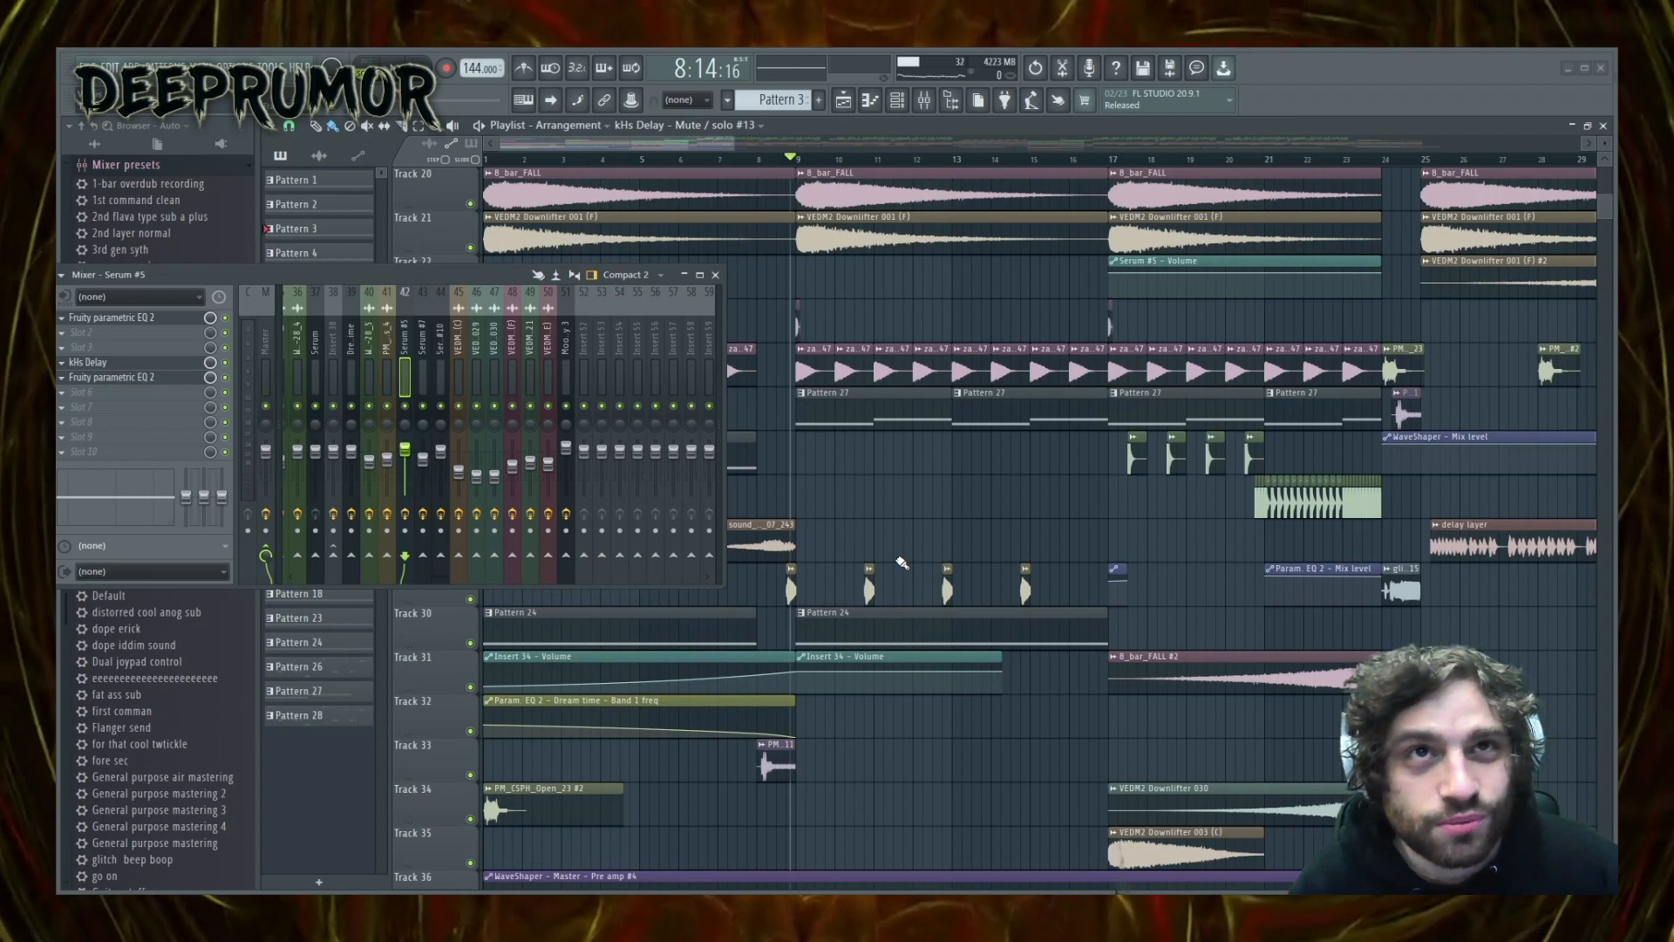